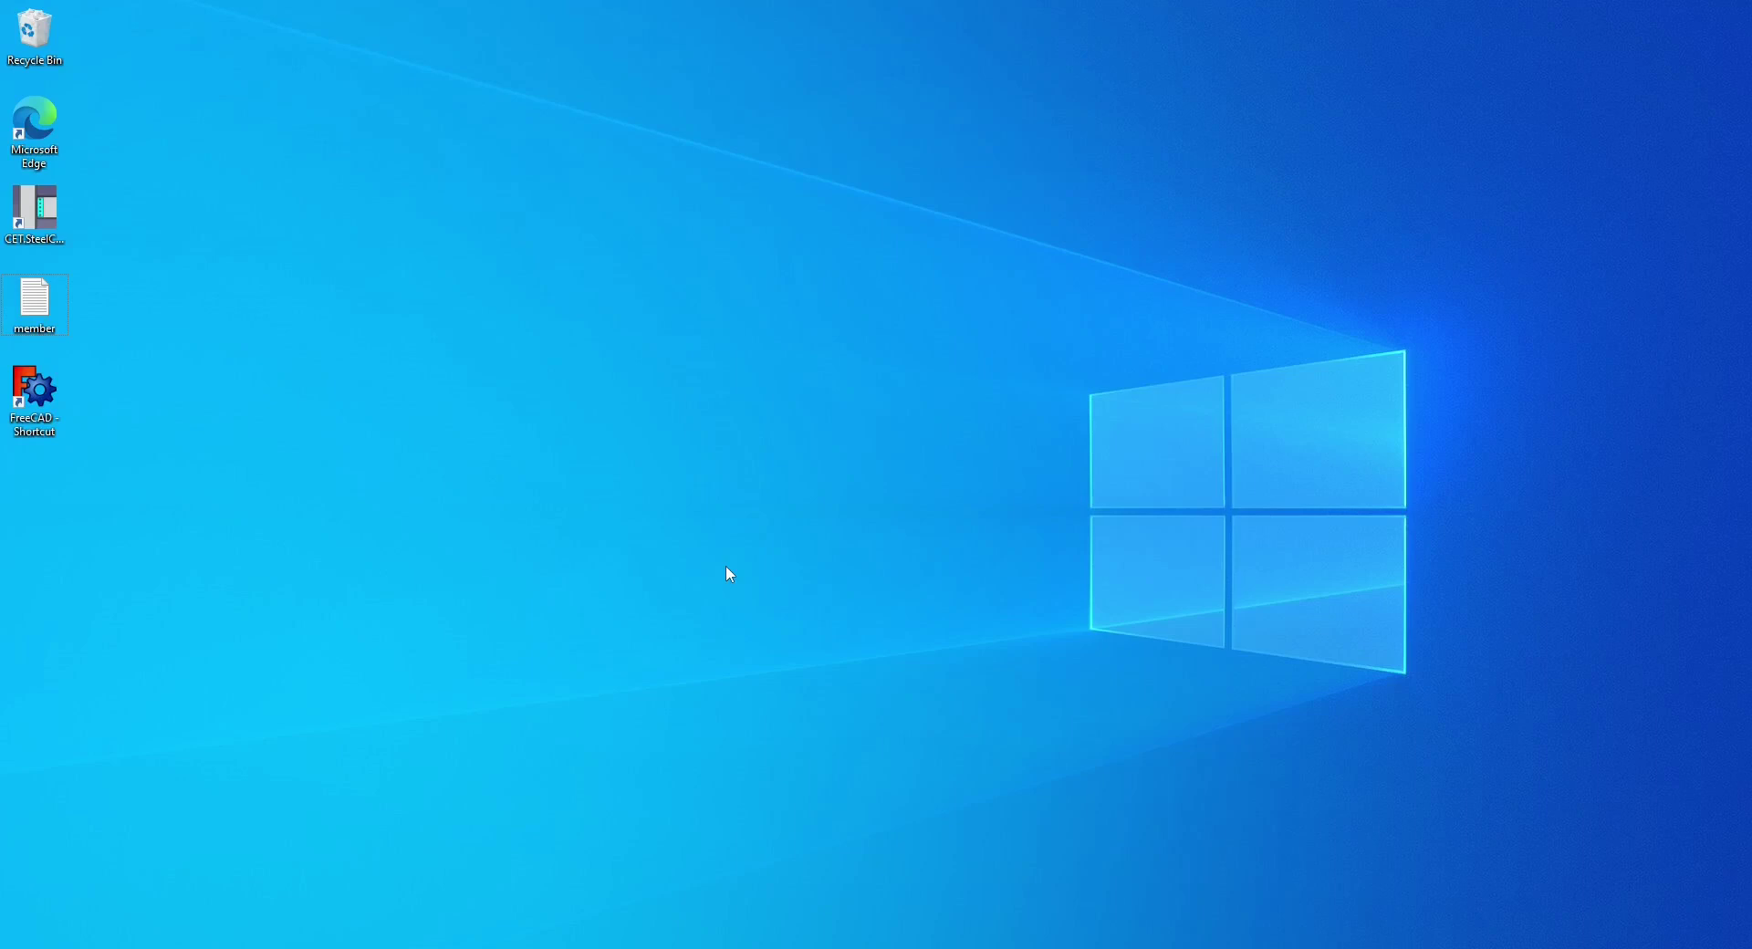
Step: Launch FreeCAD, close its start page and switch to the CET.SteelConnDesign workbench
double_click(34, 394)
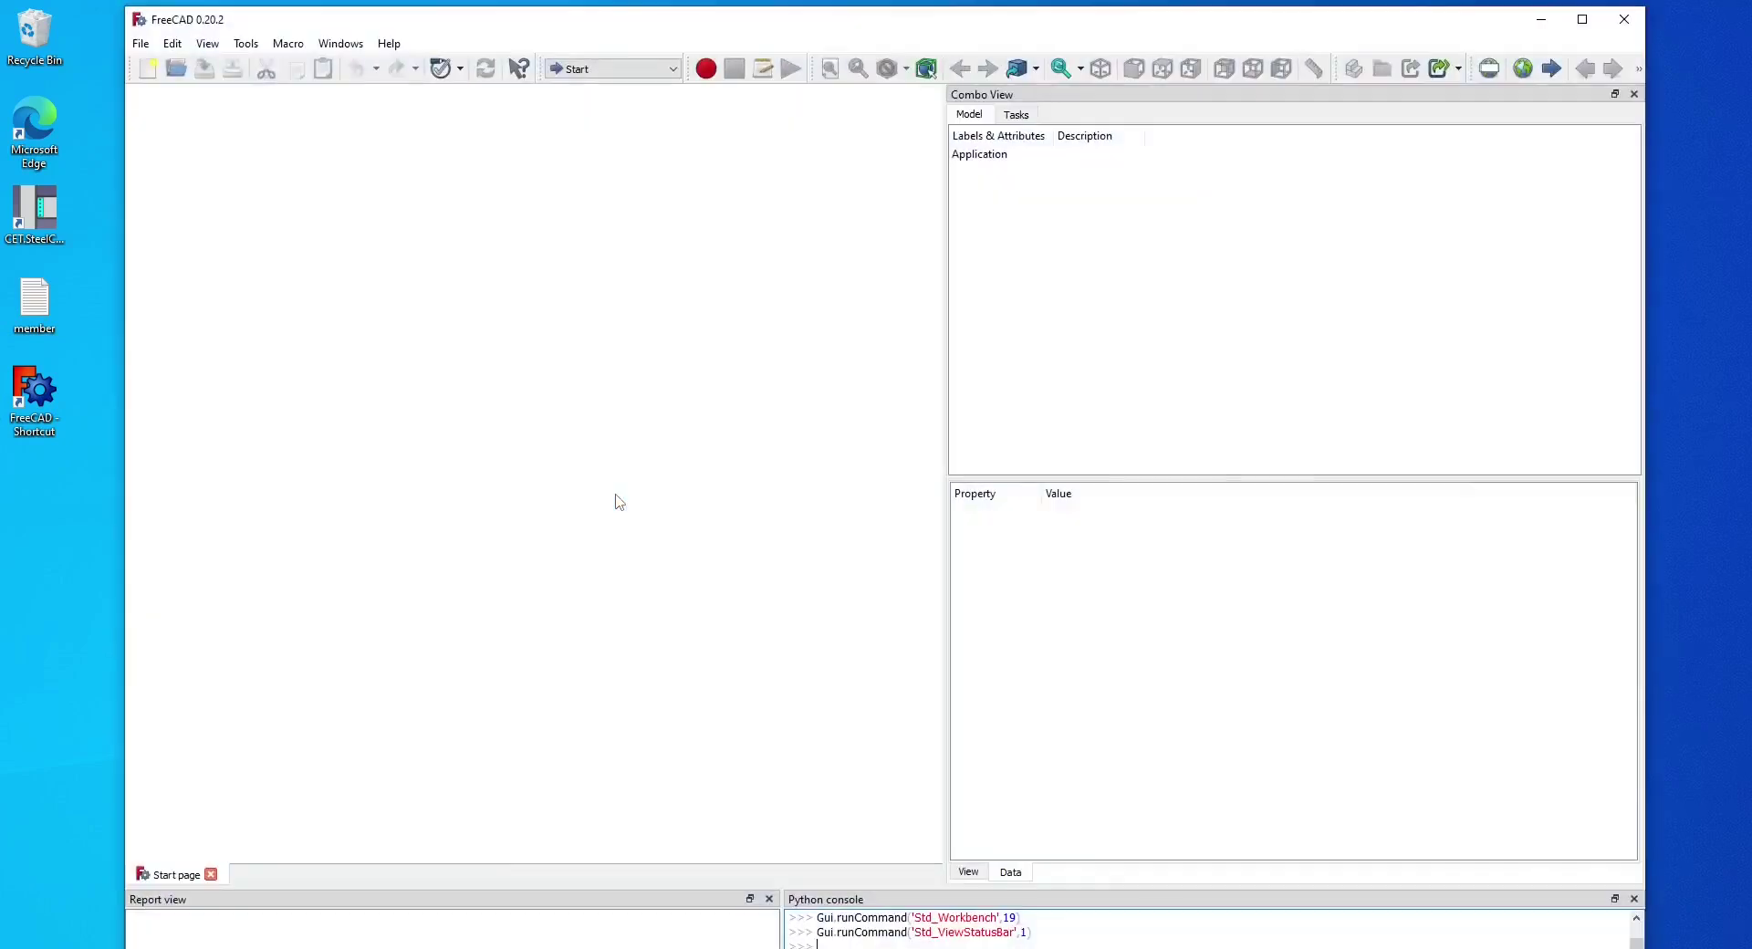
right_click(366, 859)
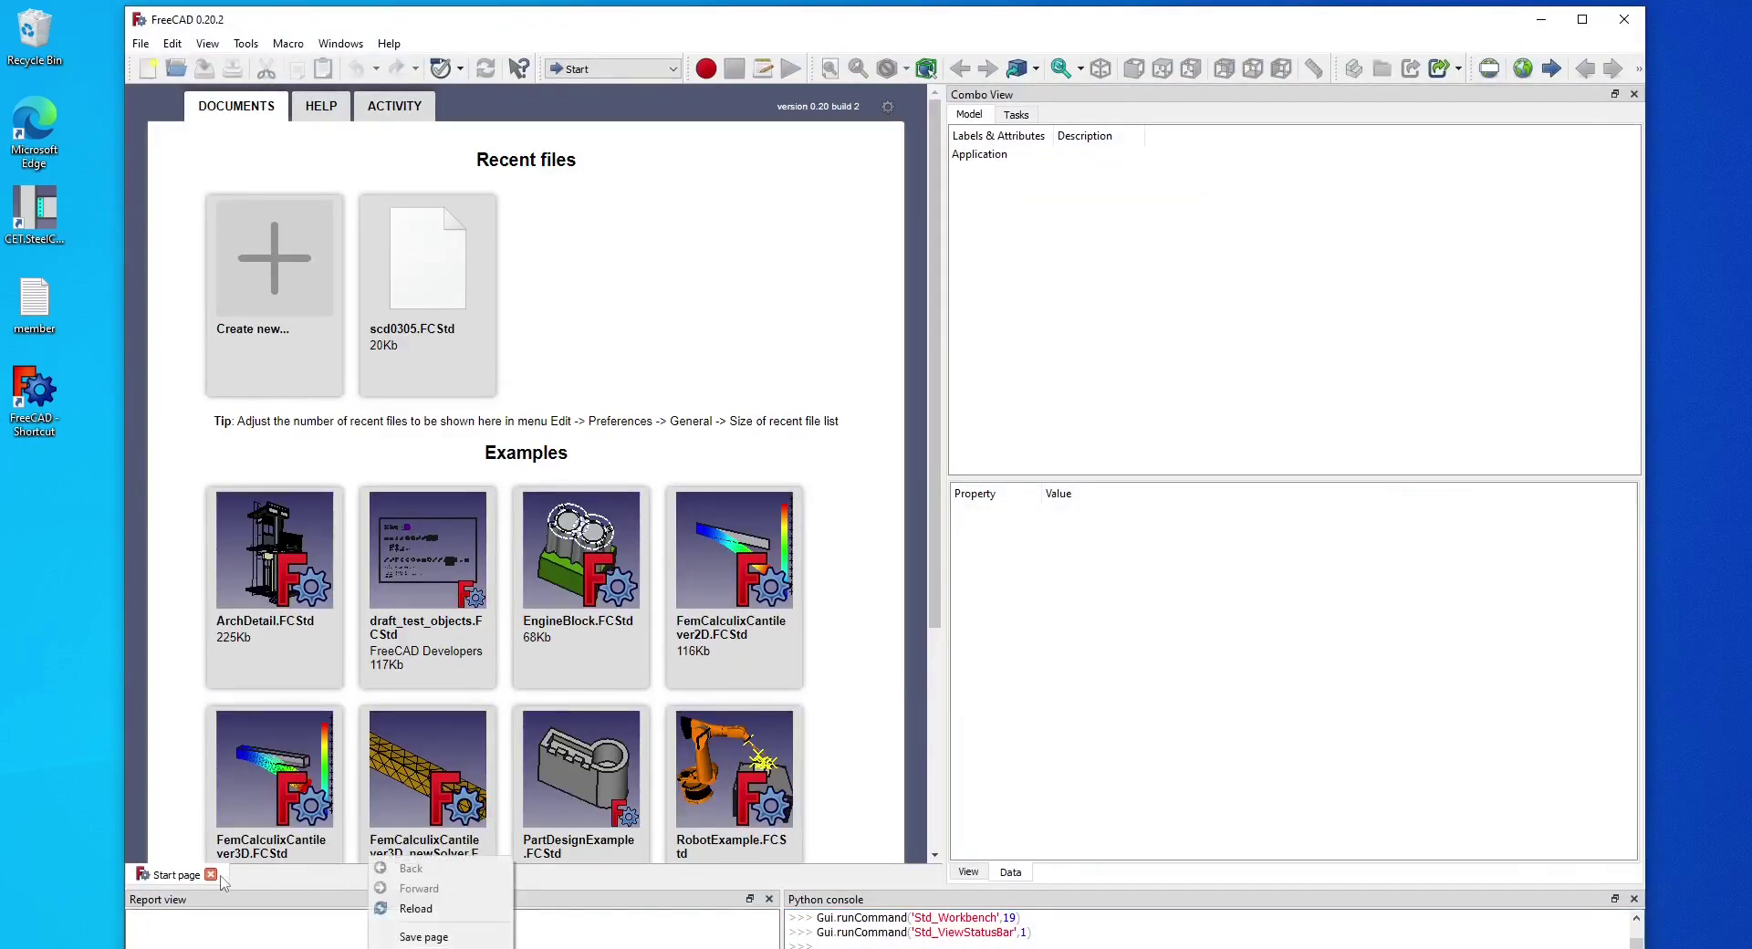
left_click(223, 879)
left_click(211, 874)
left_click(631, 71)
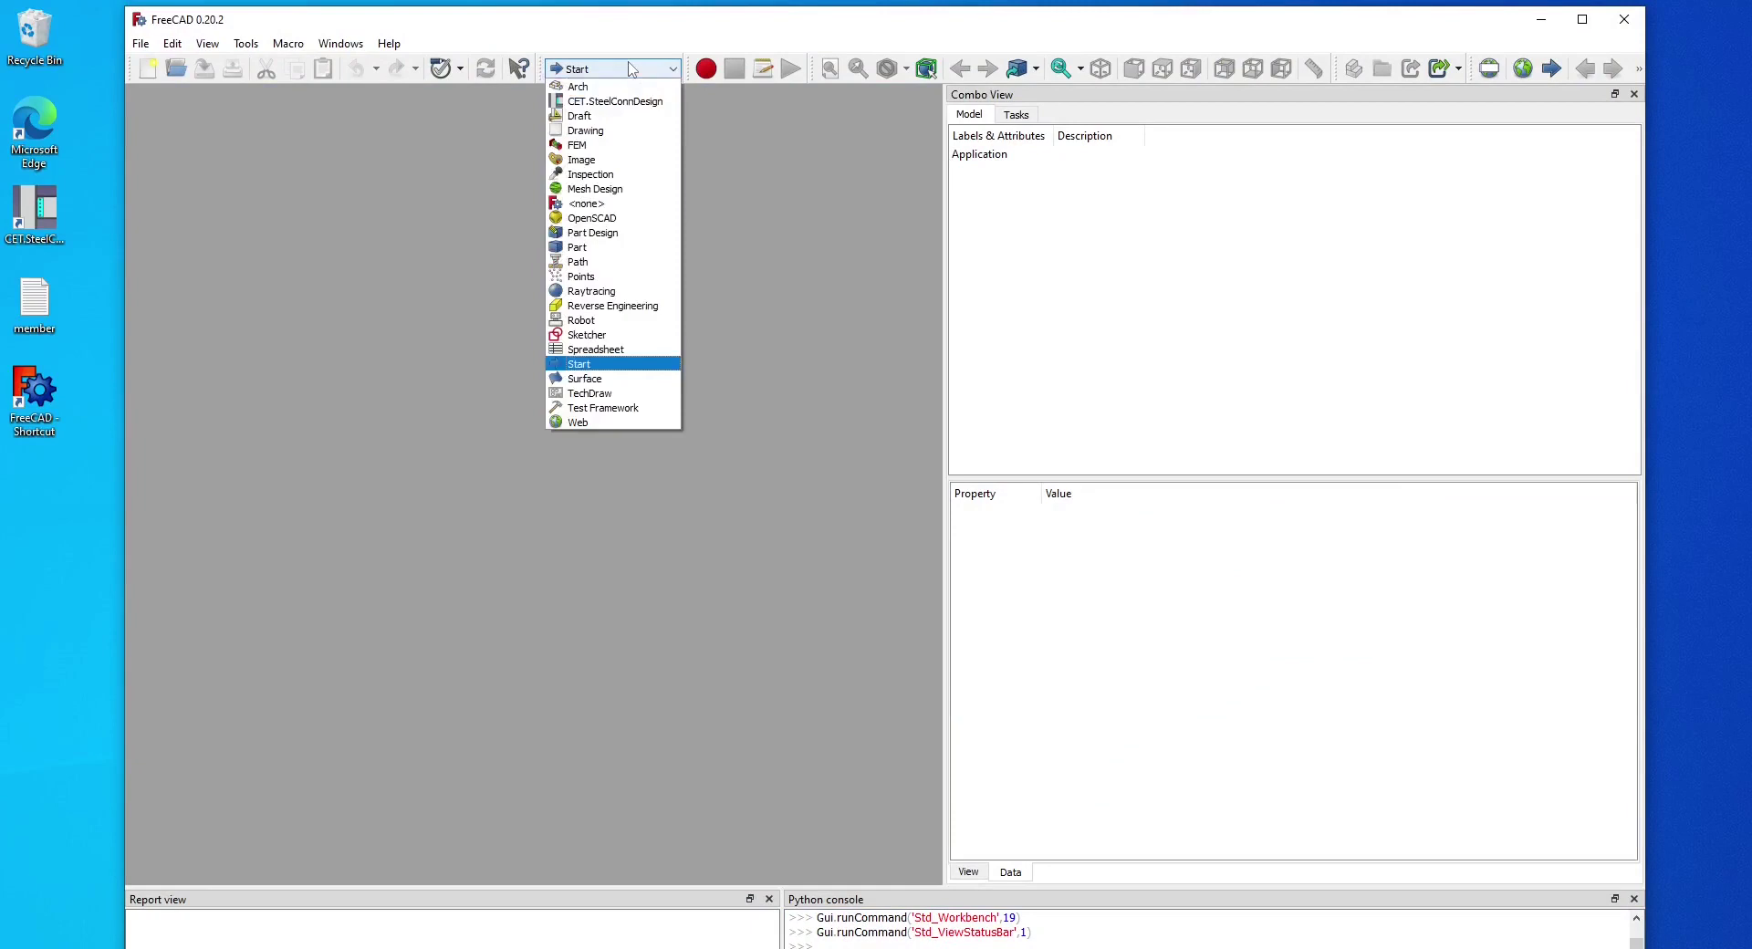
left_click(611, 101)
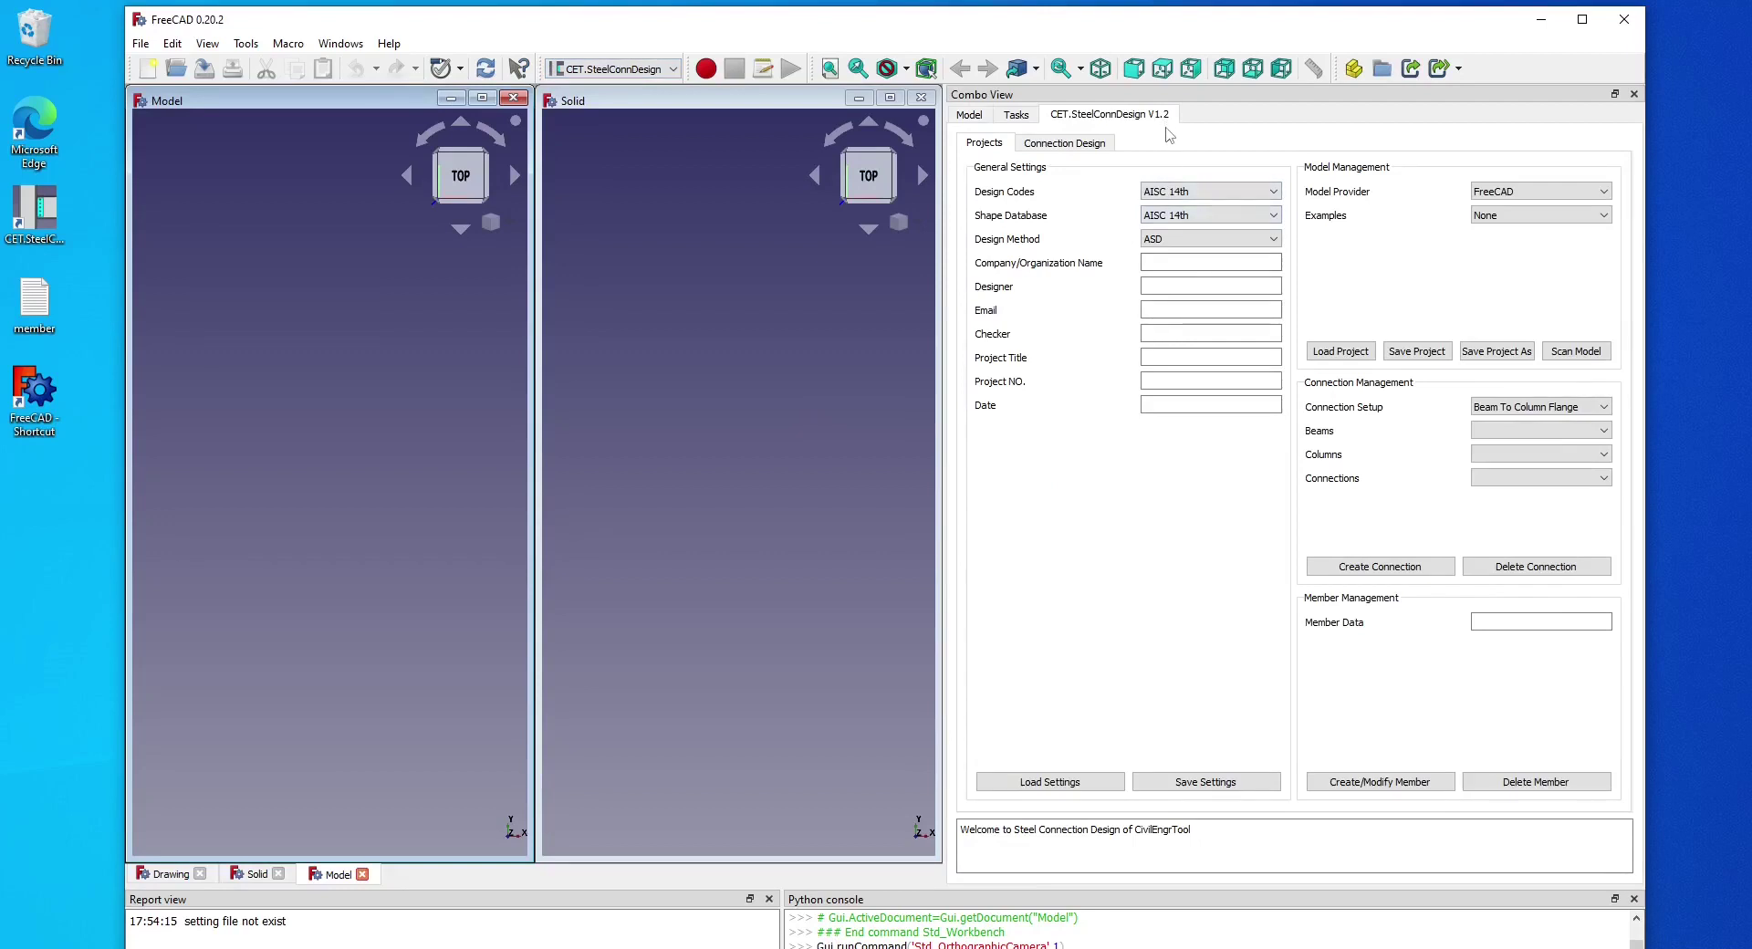
Step: Create column C1 by copying the member data "C1, C, 0, 0, 0, 0, 0, 192" from the desktop member file
double_click(34, 301)
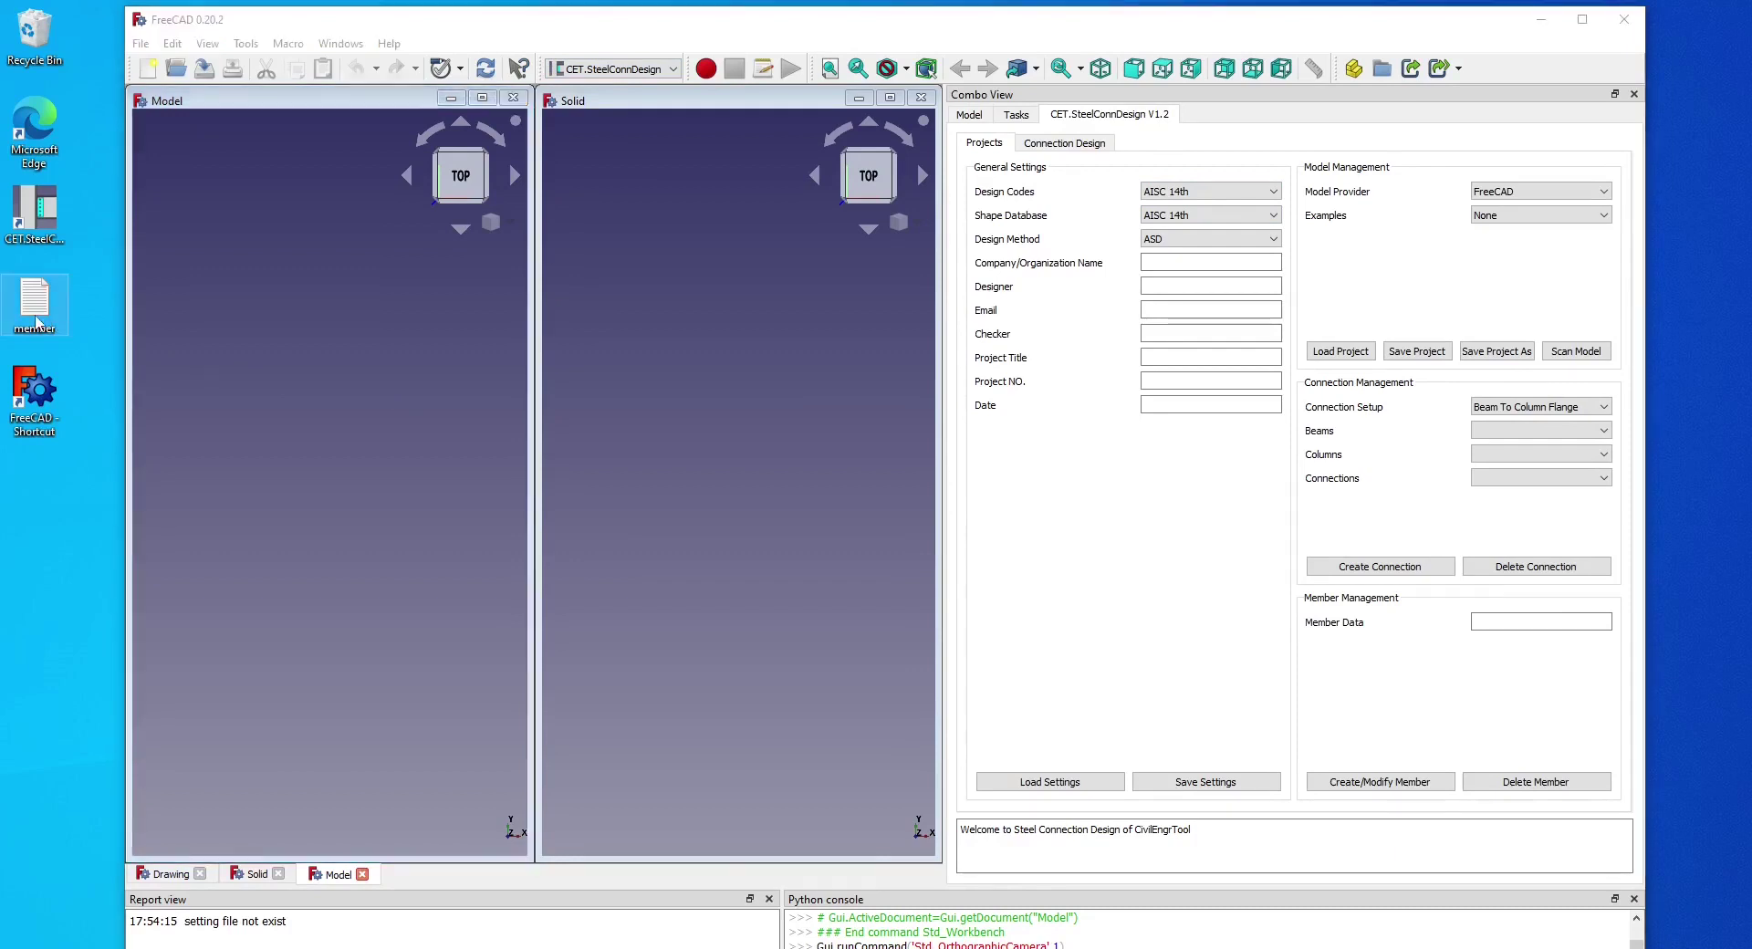
left_click_drag(288, 588, 3, 557)
key("ctrl+c")
key("ctrl+f")
left_click(1540, 621)
key("ctrl+v")
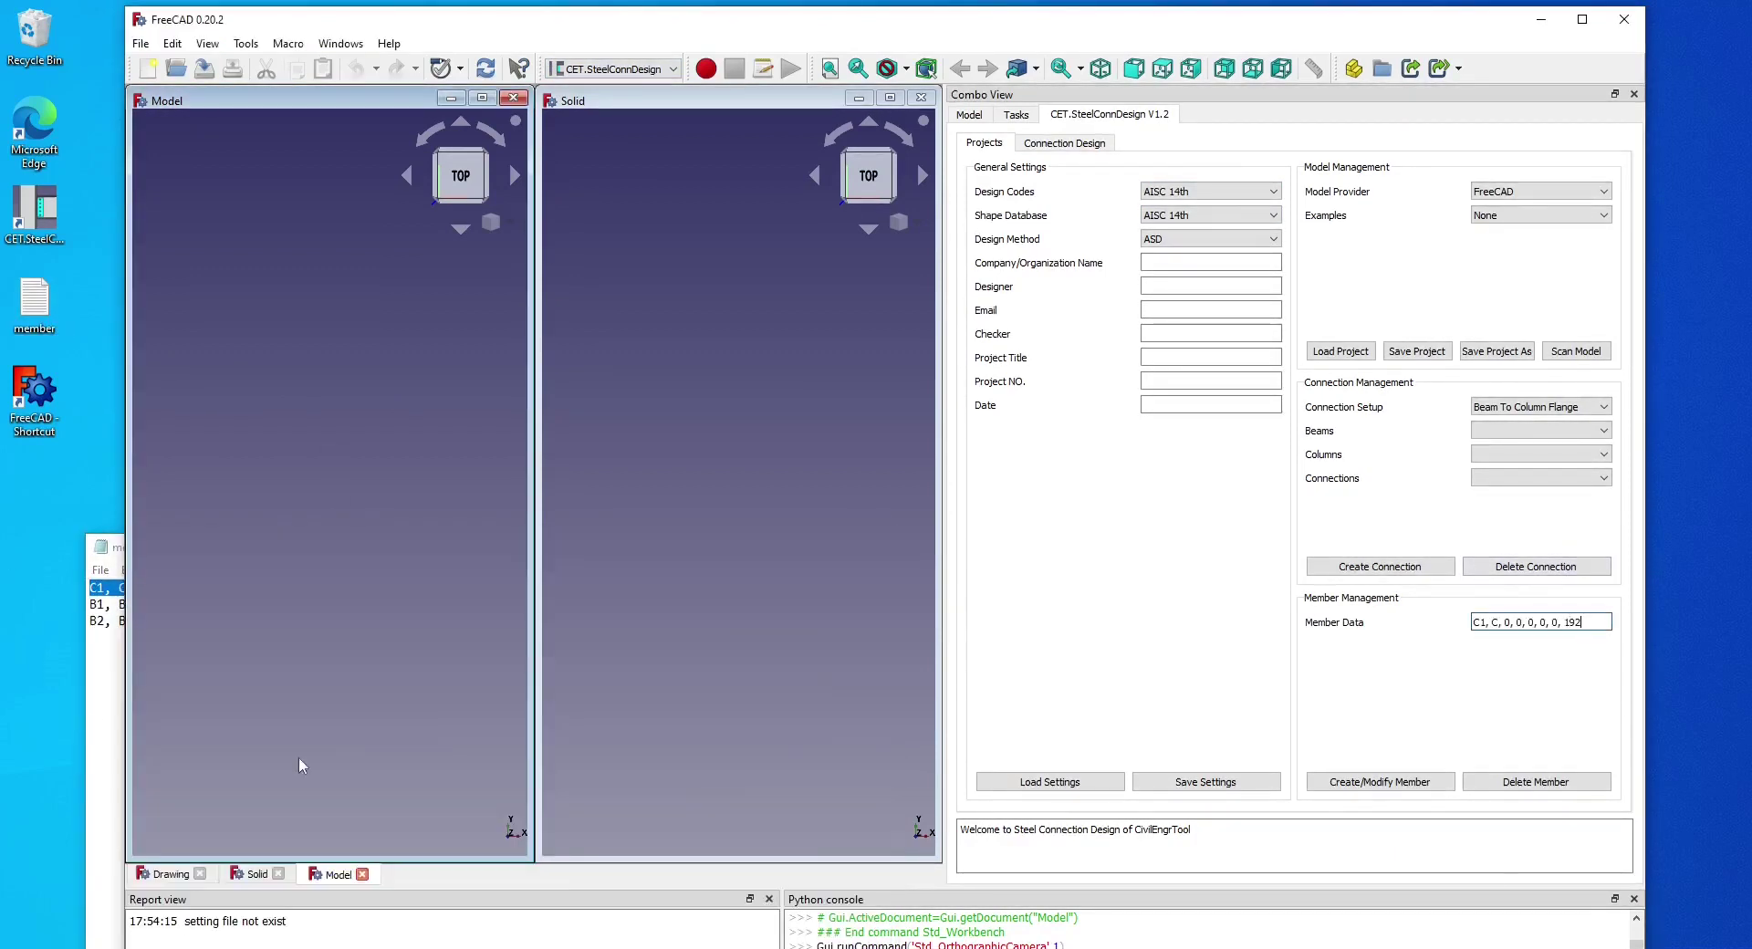
left_click(1380, 782)
Step: Create beam B1 by copying the member data "B1, B, 0, 0, 96, 120, 0, 96" from the member file
left_click(98, 694)
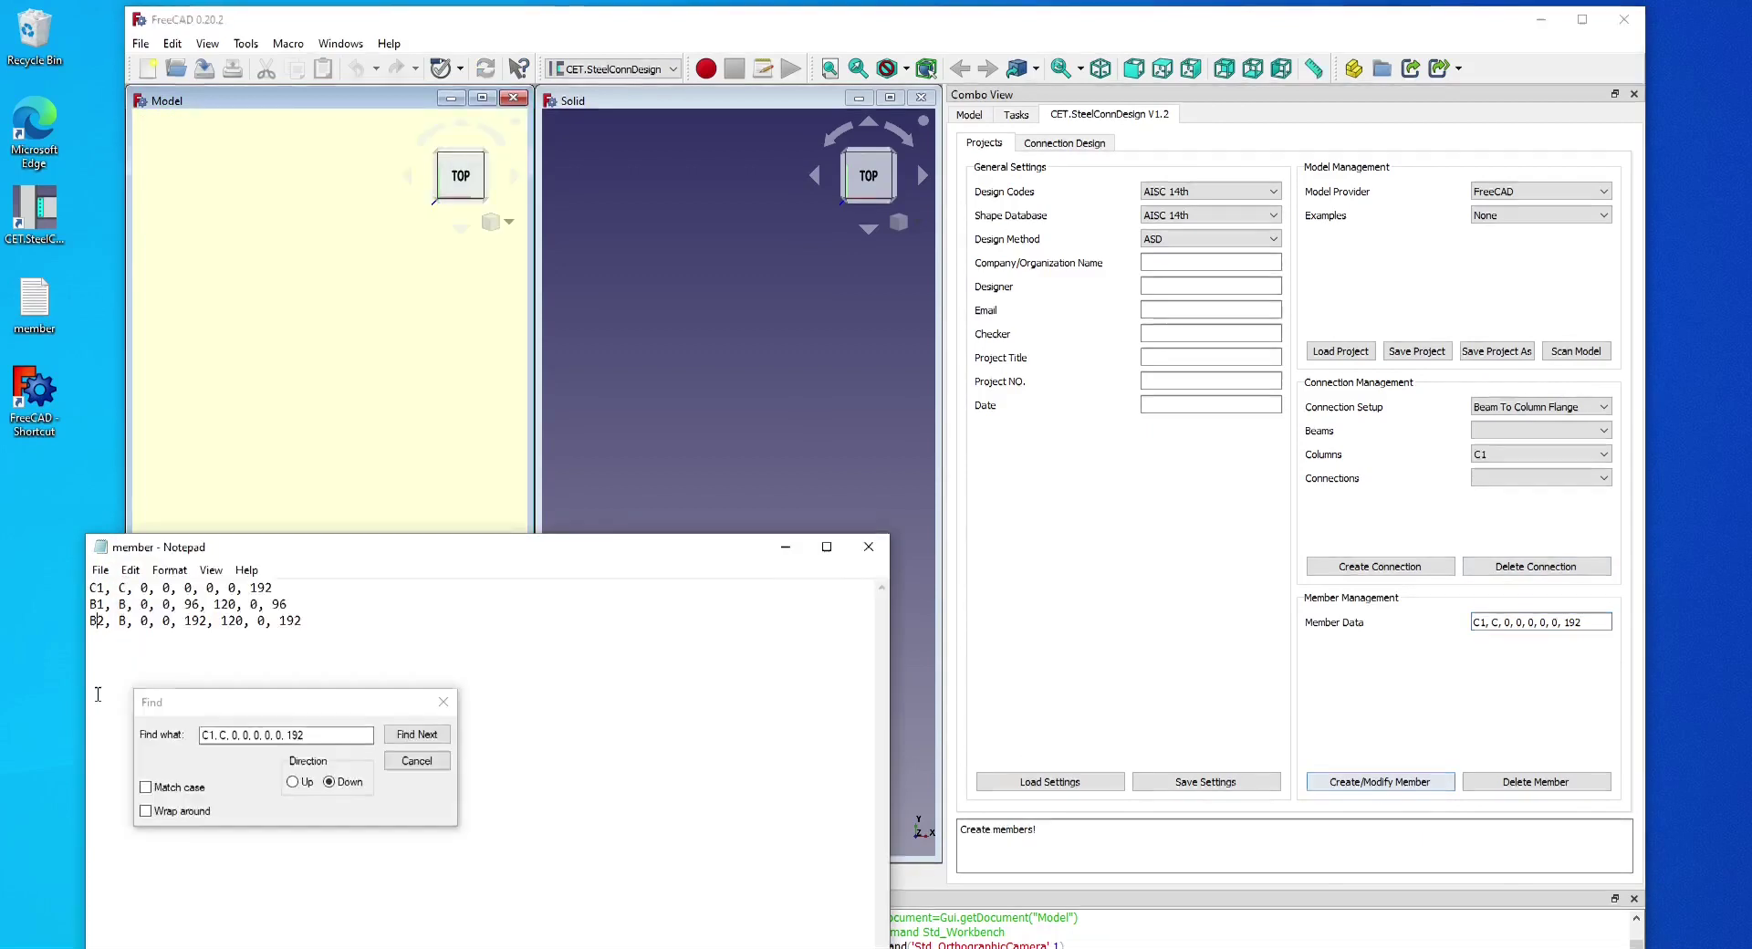
left_click_drag(15, 620, 14, 602)
key("ctrl+c")
left_click(1592, 623)
key("ctrl+a")
key("ctrl+v")
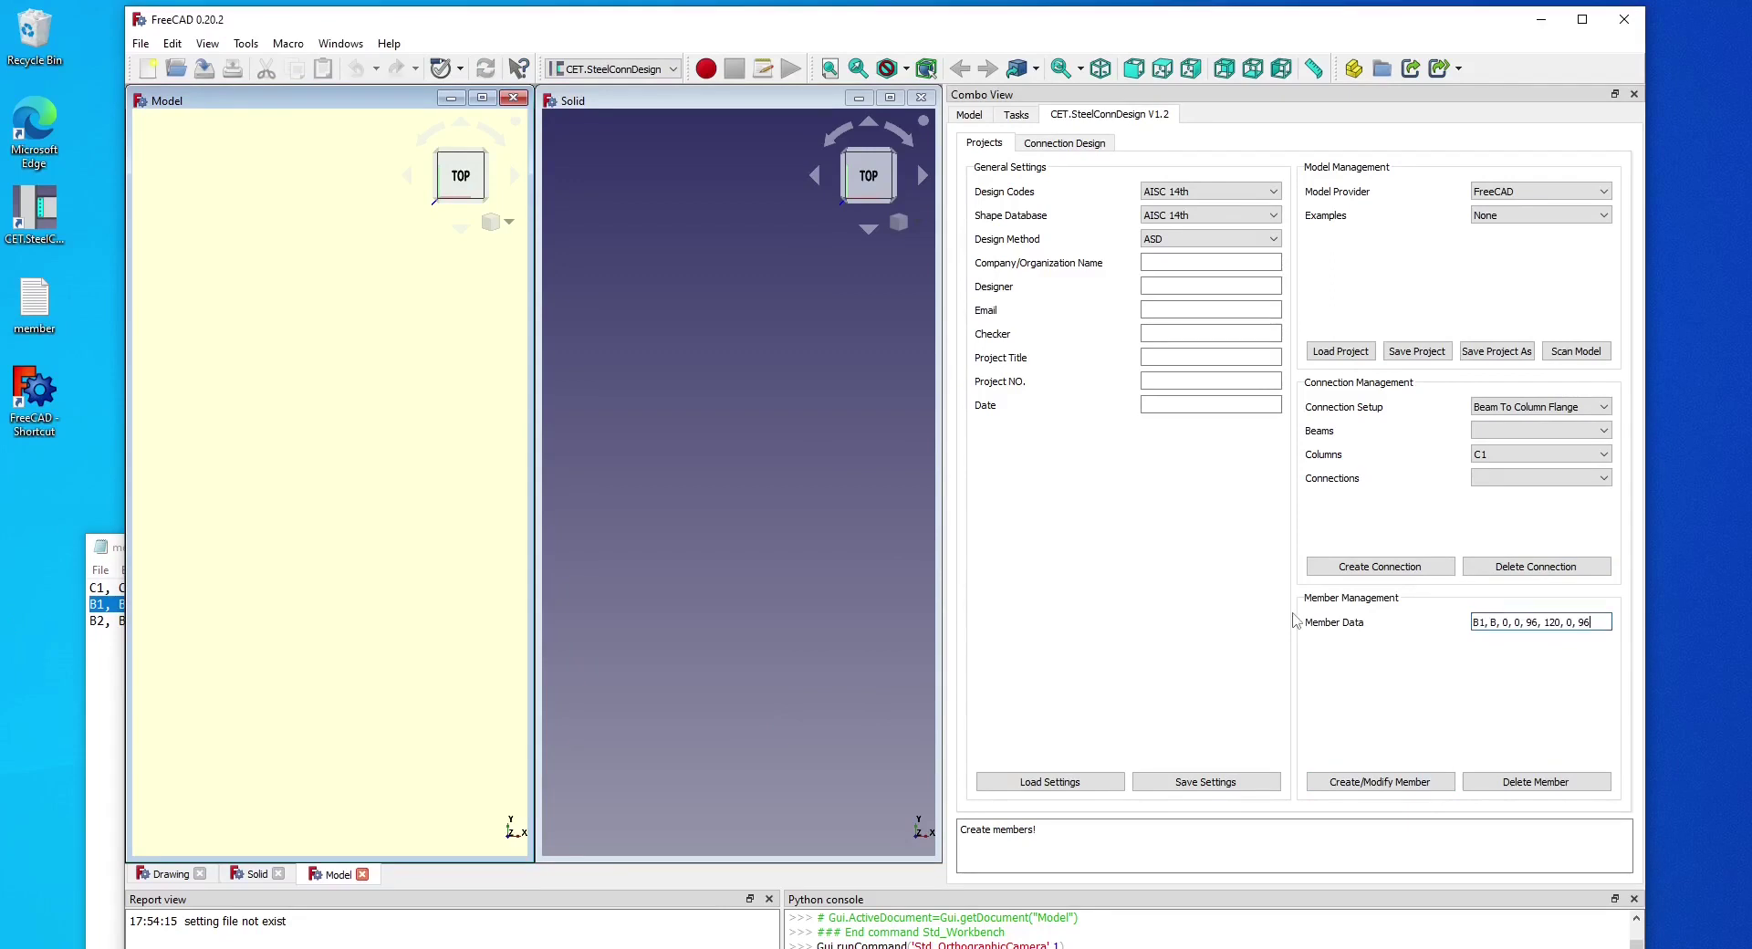
left_click(1380, 782)
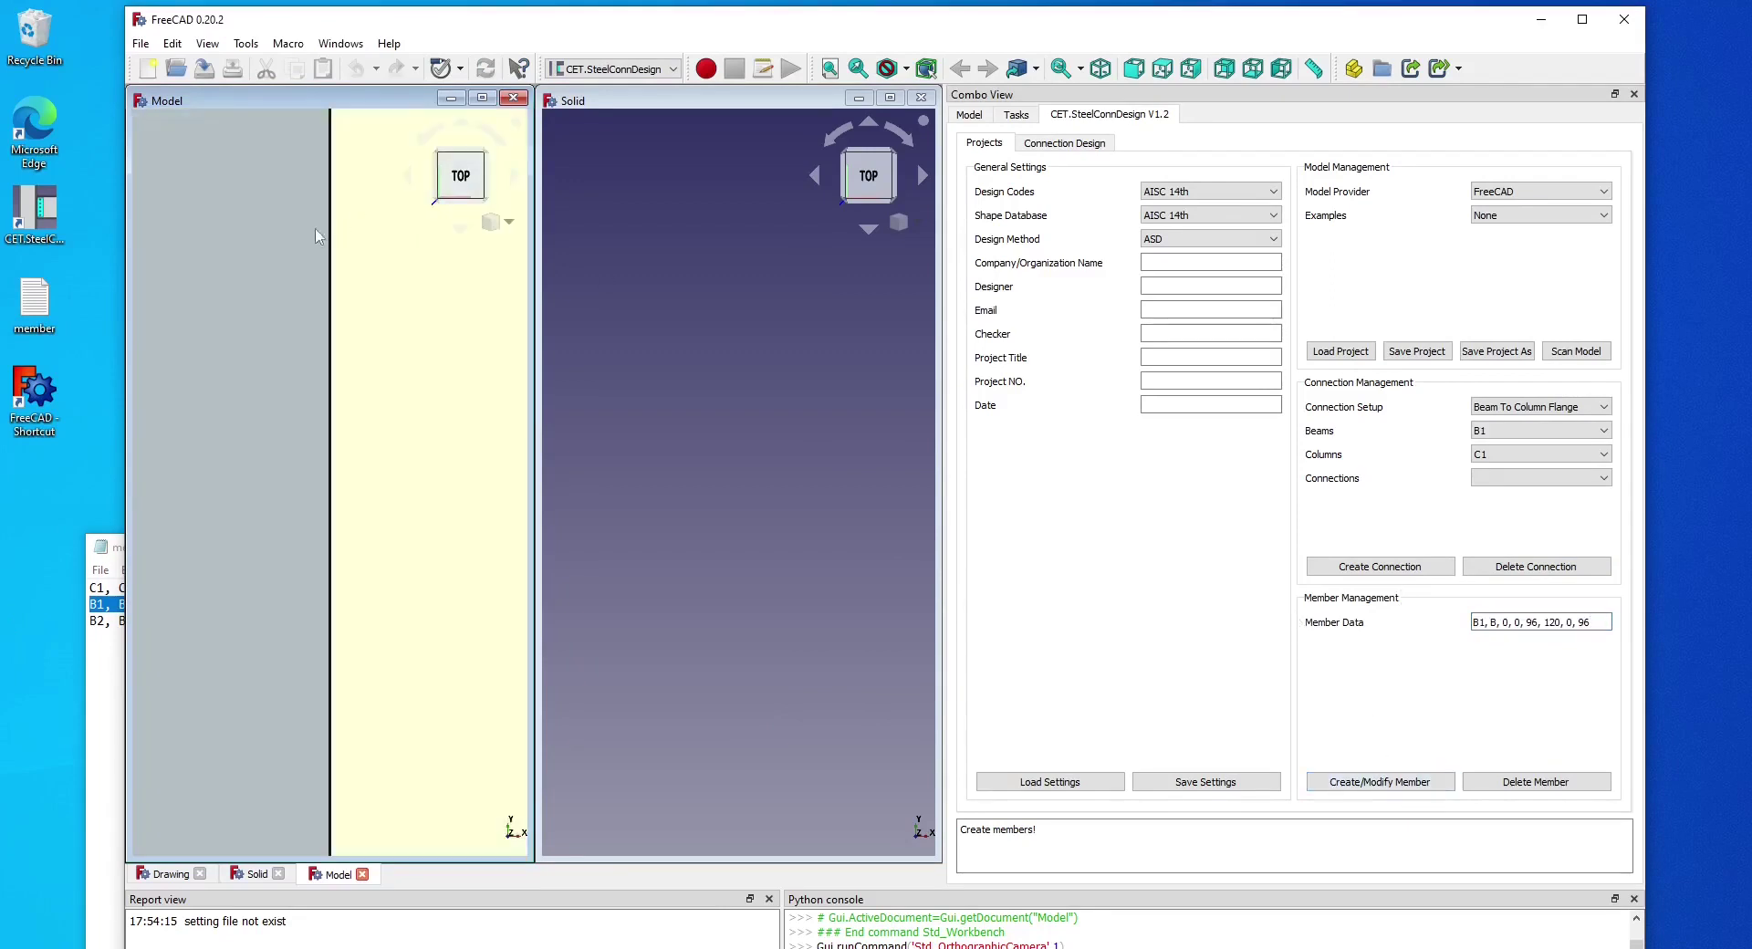
Step: Create a Beam To Column Flange connection between beam B1 and column C1
left_click(315, 236)
left_click(830, 68)
middle_click_drag(265, 565, 262, 441)
scroll(279, 518, "up", 1)
middle_click_drag(279, 517, 288, 422)
right_click(288, 405)
left_click(359, 374)
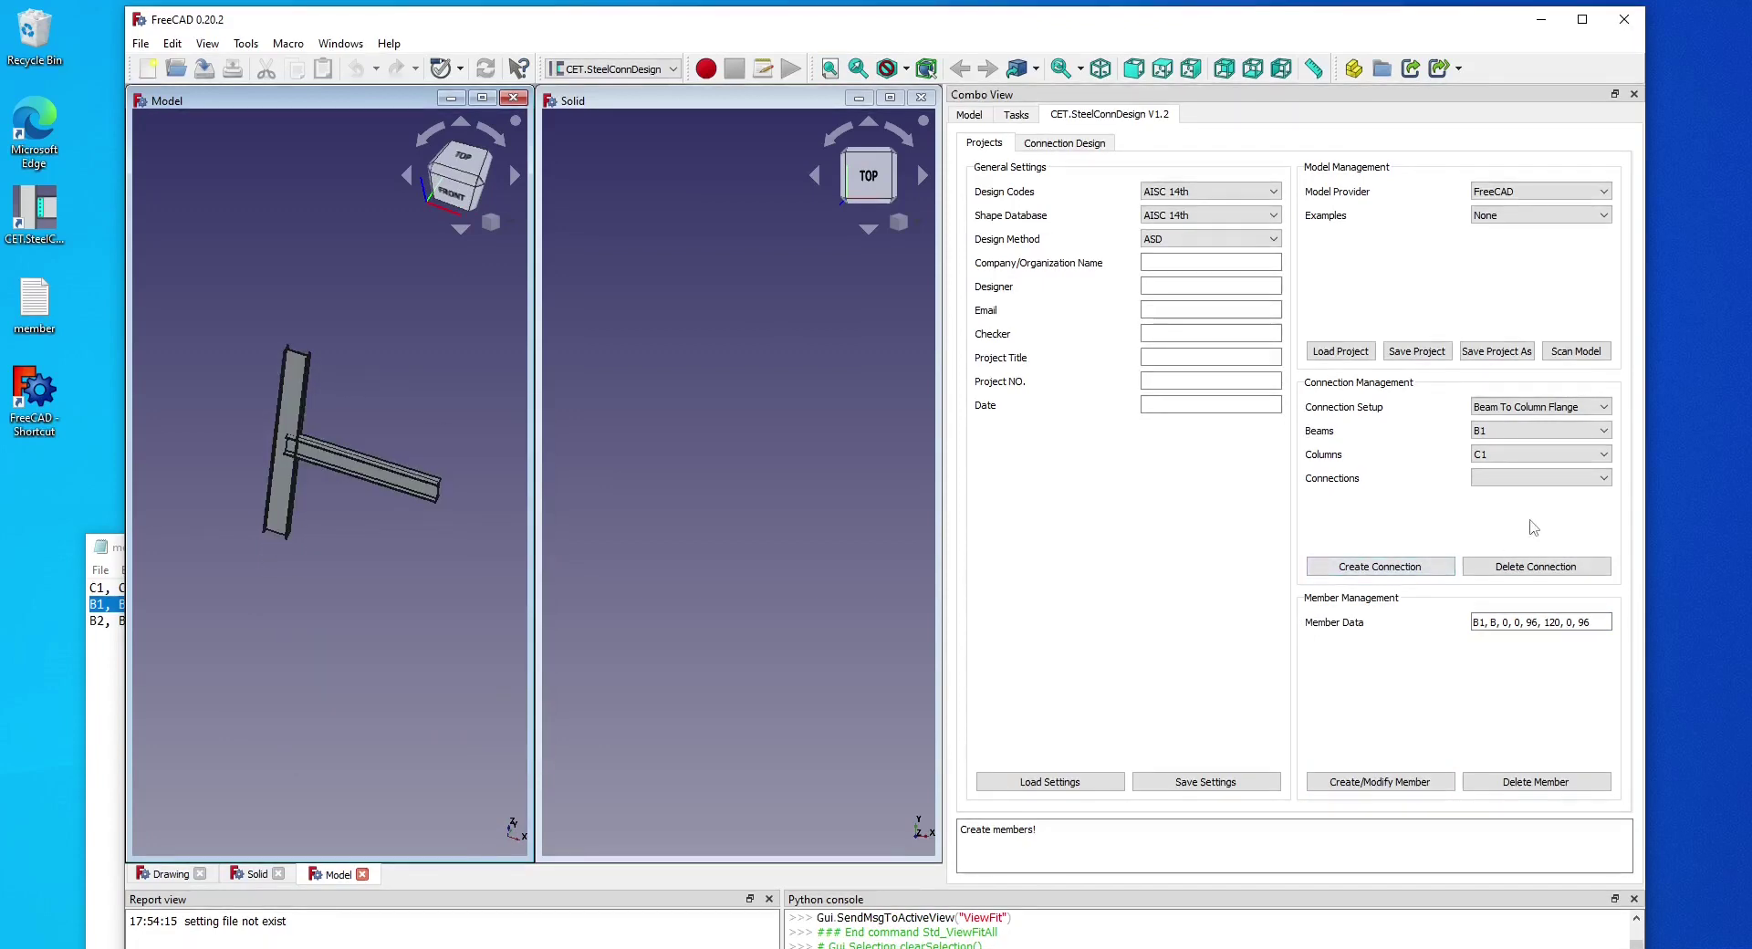
left_click(1415, 567)
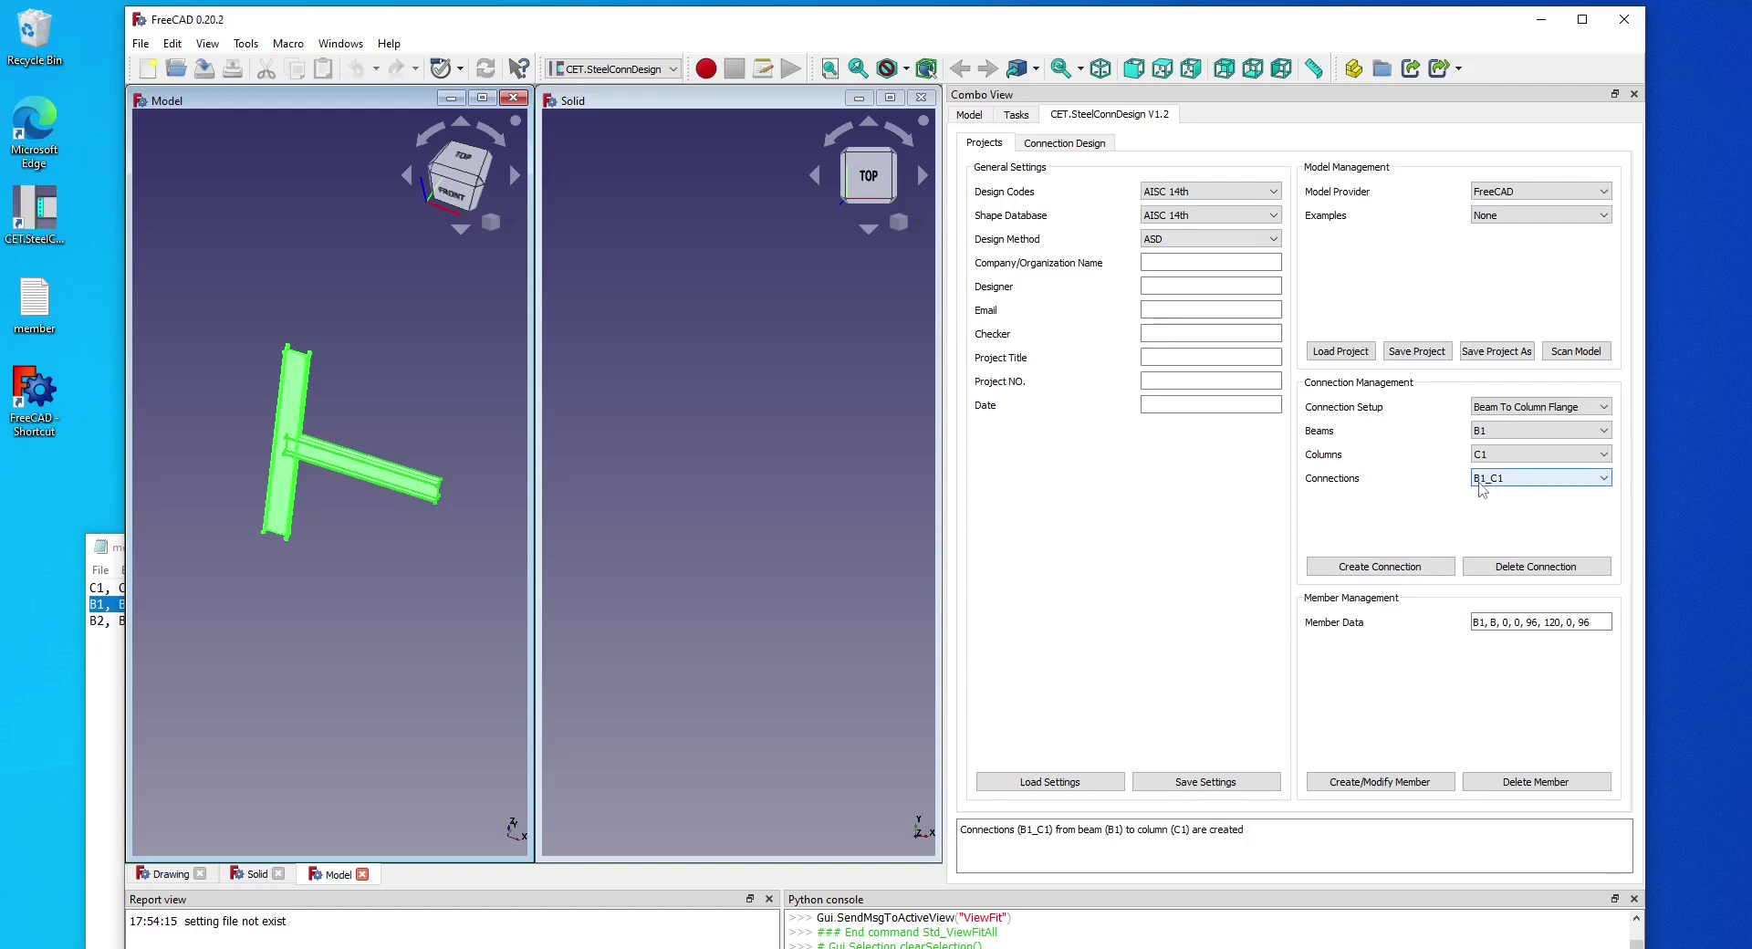
Step: Set the moment of beam B1 to 2200 kip-in and design the B1_C1 connection
left_click(1073, 144)
left_click_drag(1504, 420, 1328, 407)
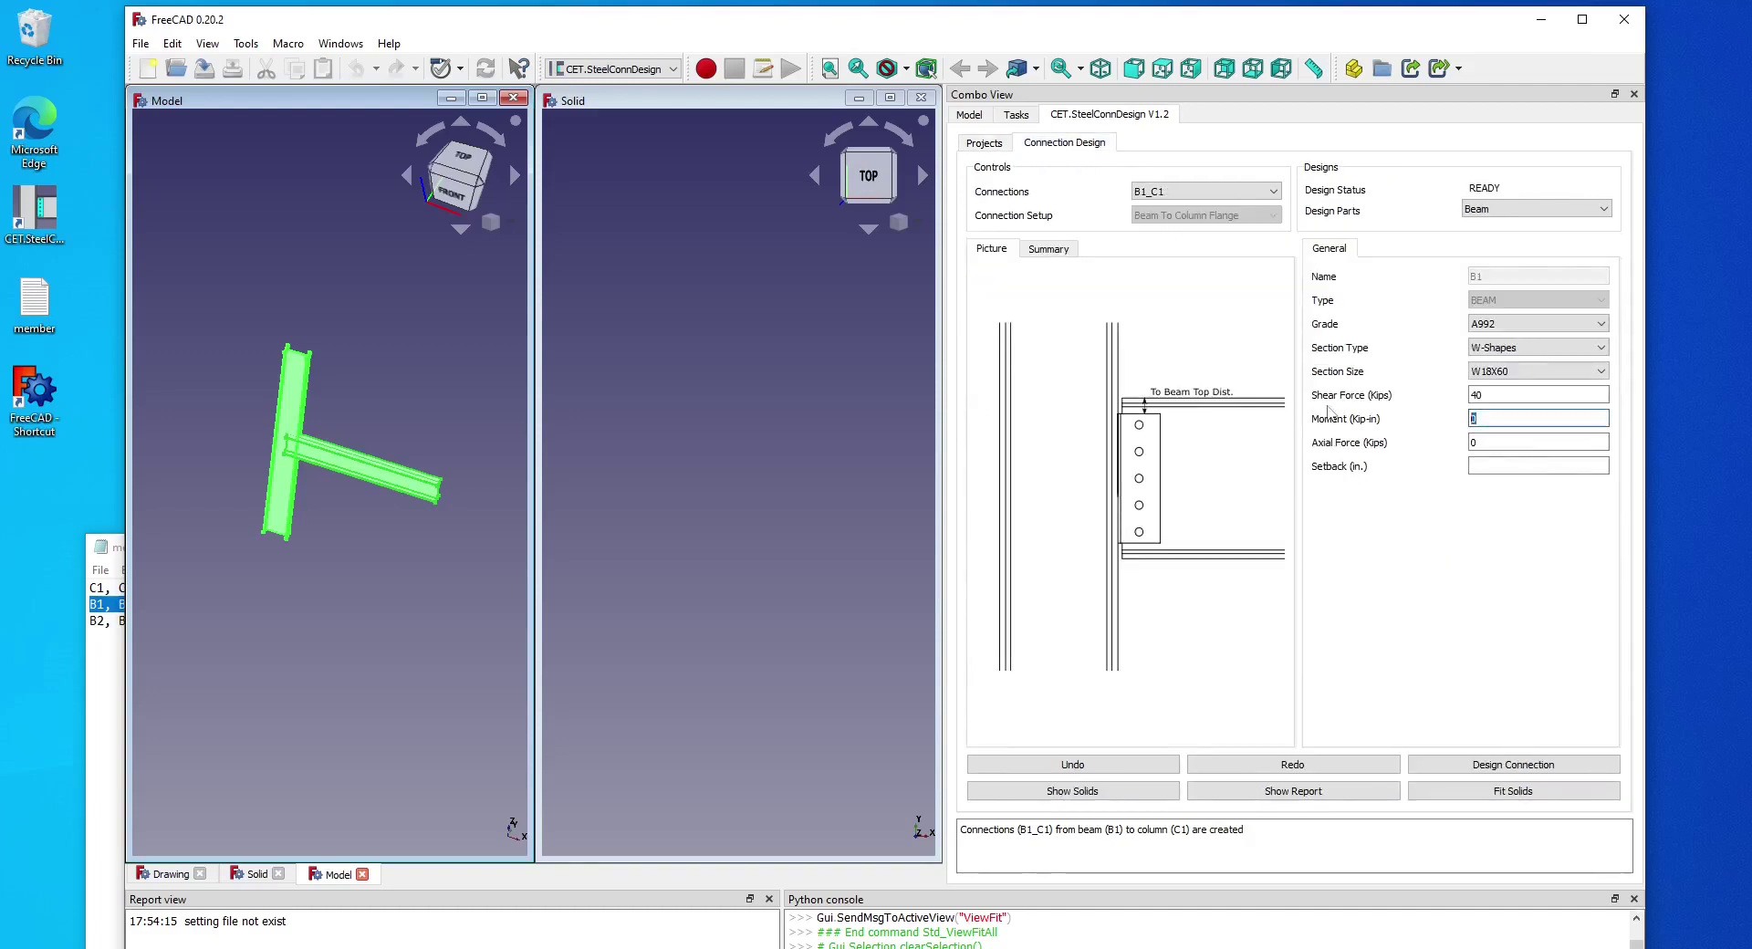
type("2200")
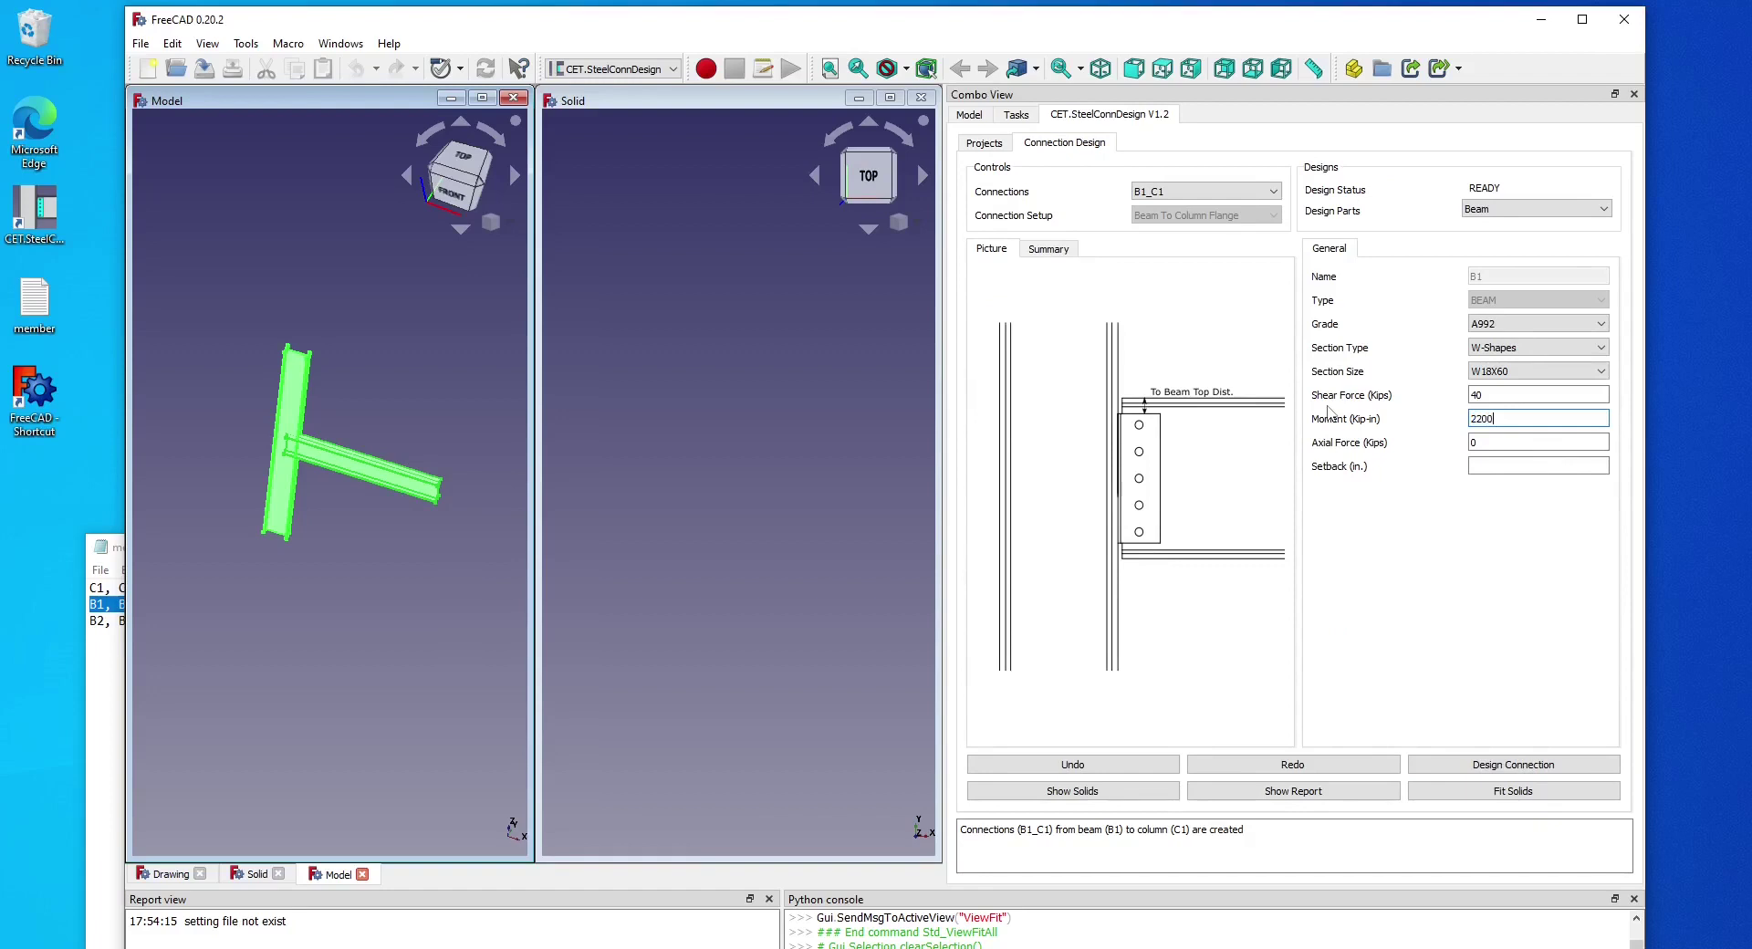
left_click(1512, 775)
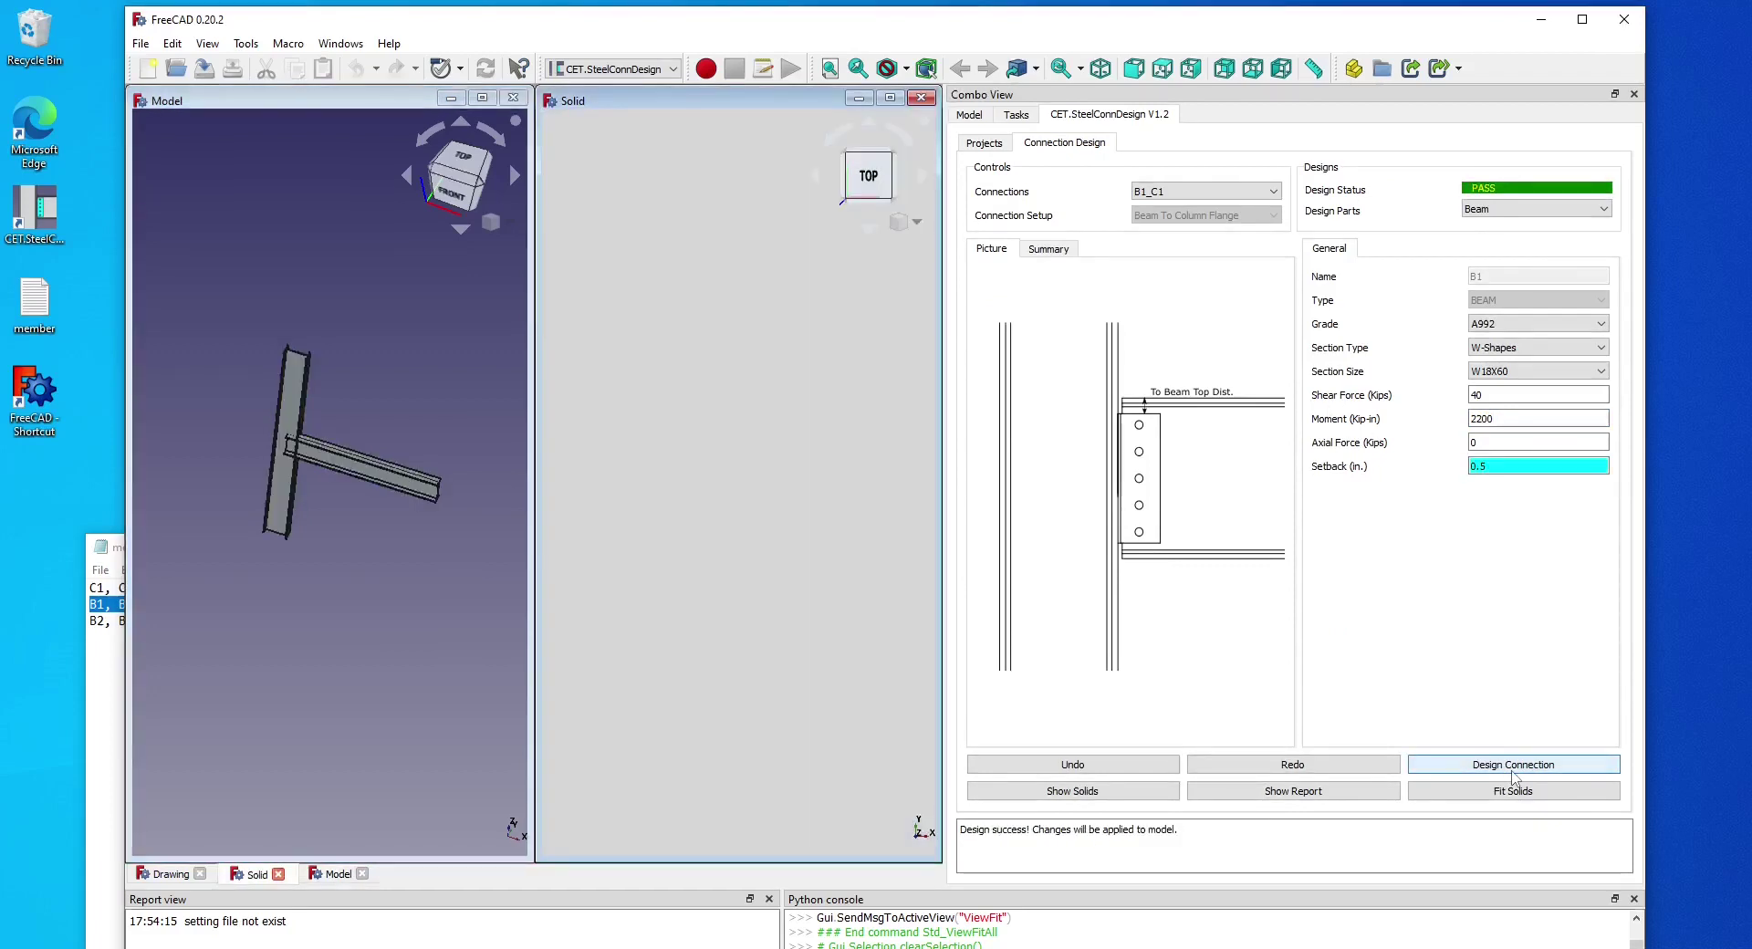
Step: Fit the connection solids in view and examine the plates and stiffeners where the beam meets the column
left_click(1534, 796)
scroll(748, 493, "up", 6)
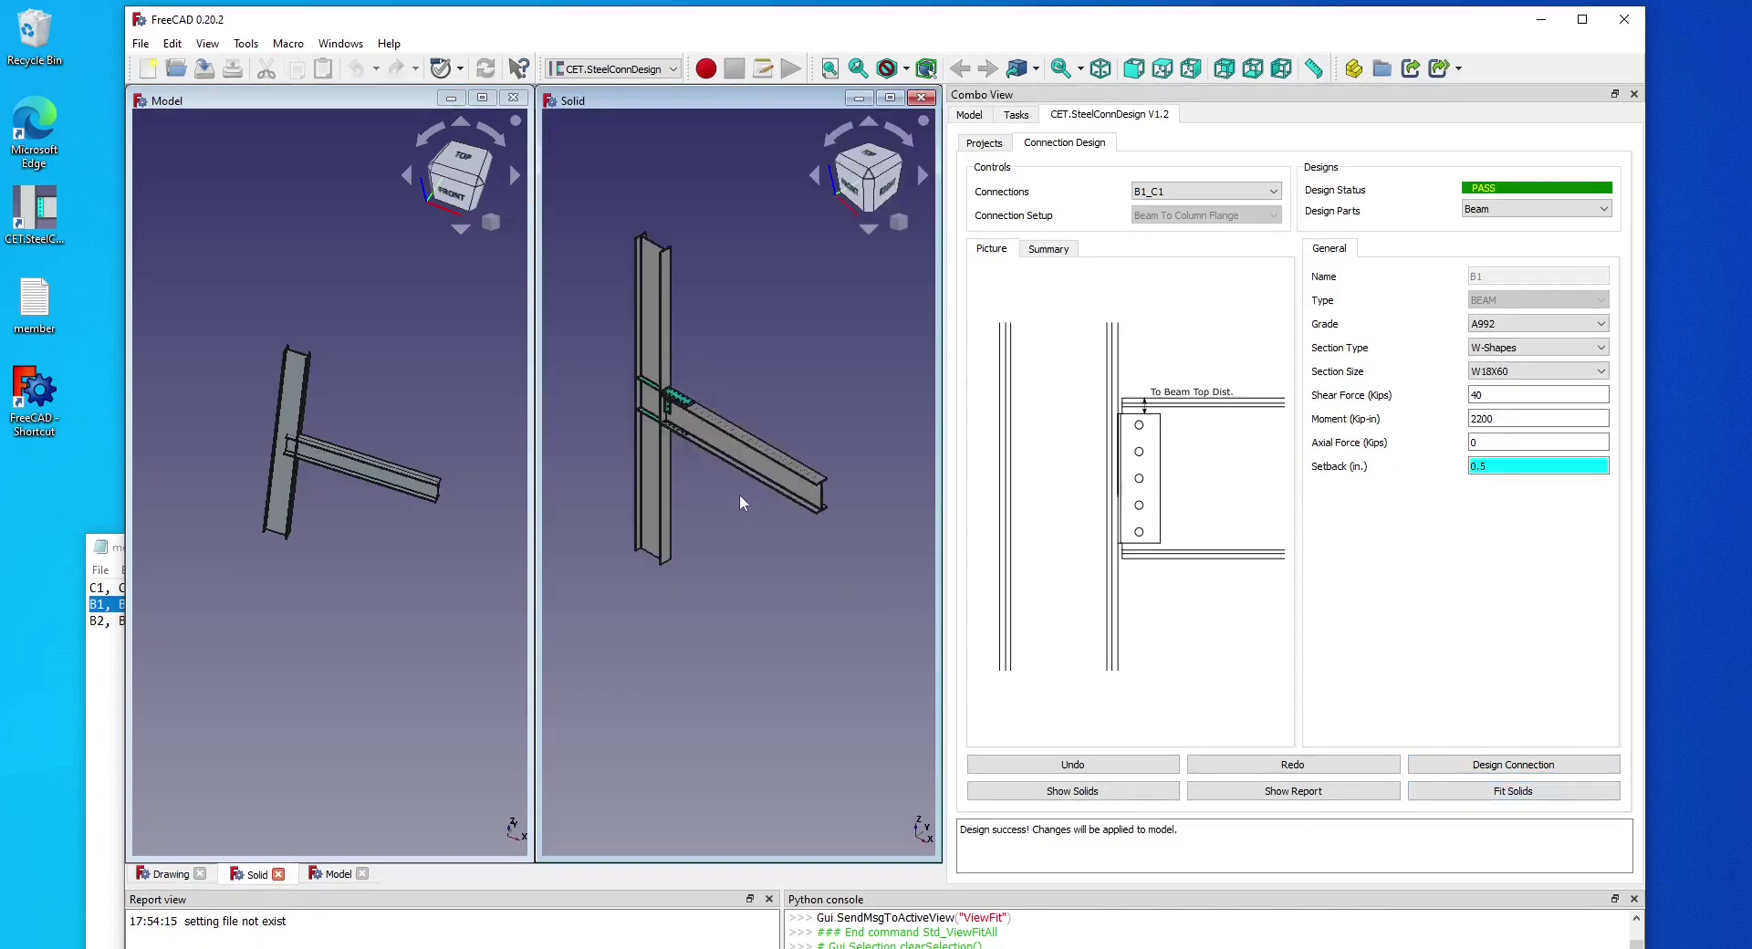
scroll(746, 411, "up", 1)
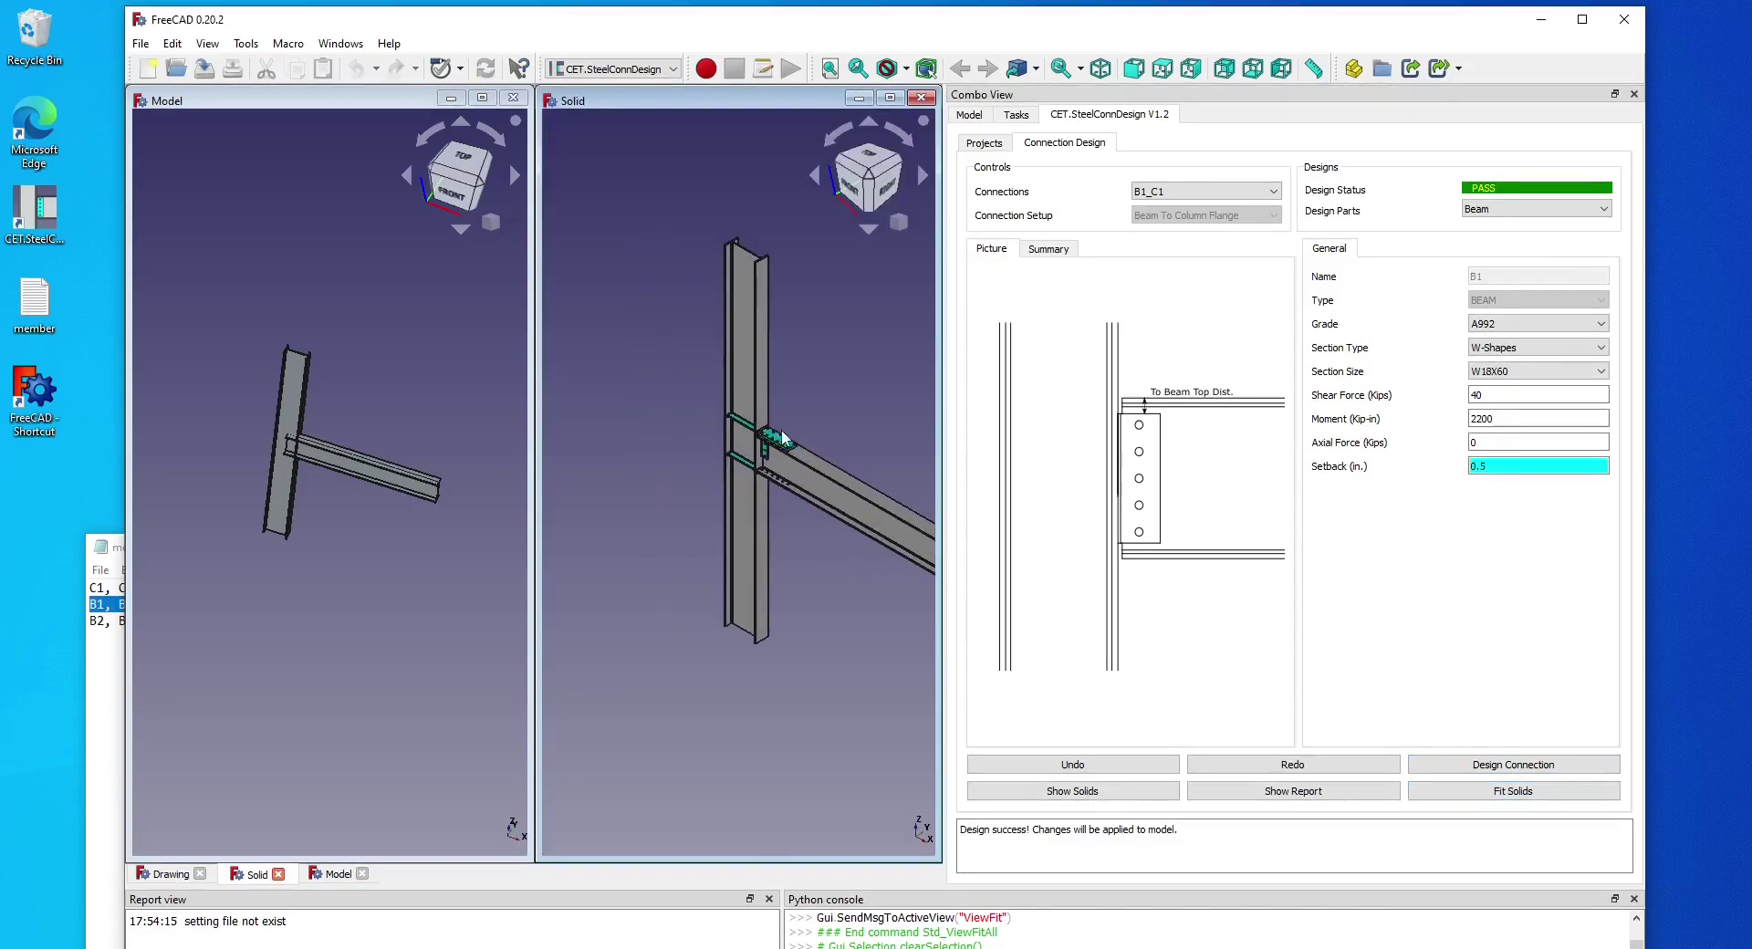
scroll(776, 420, "up", 1)
middle_click_drag(751, 438, 763, 399)
scroll(785, 414, "down", 2)
right_click(763, 399)
left_click(727, 394)
scroll(737, 381, "up", 1)
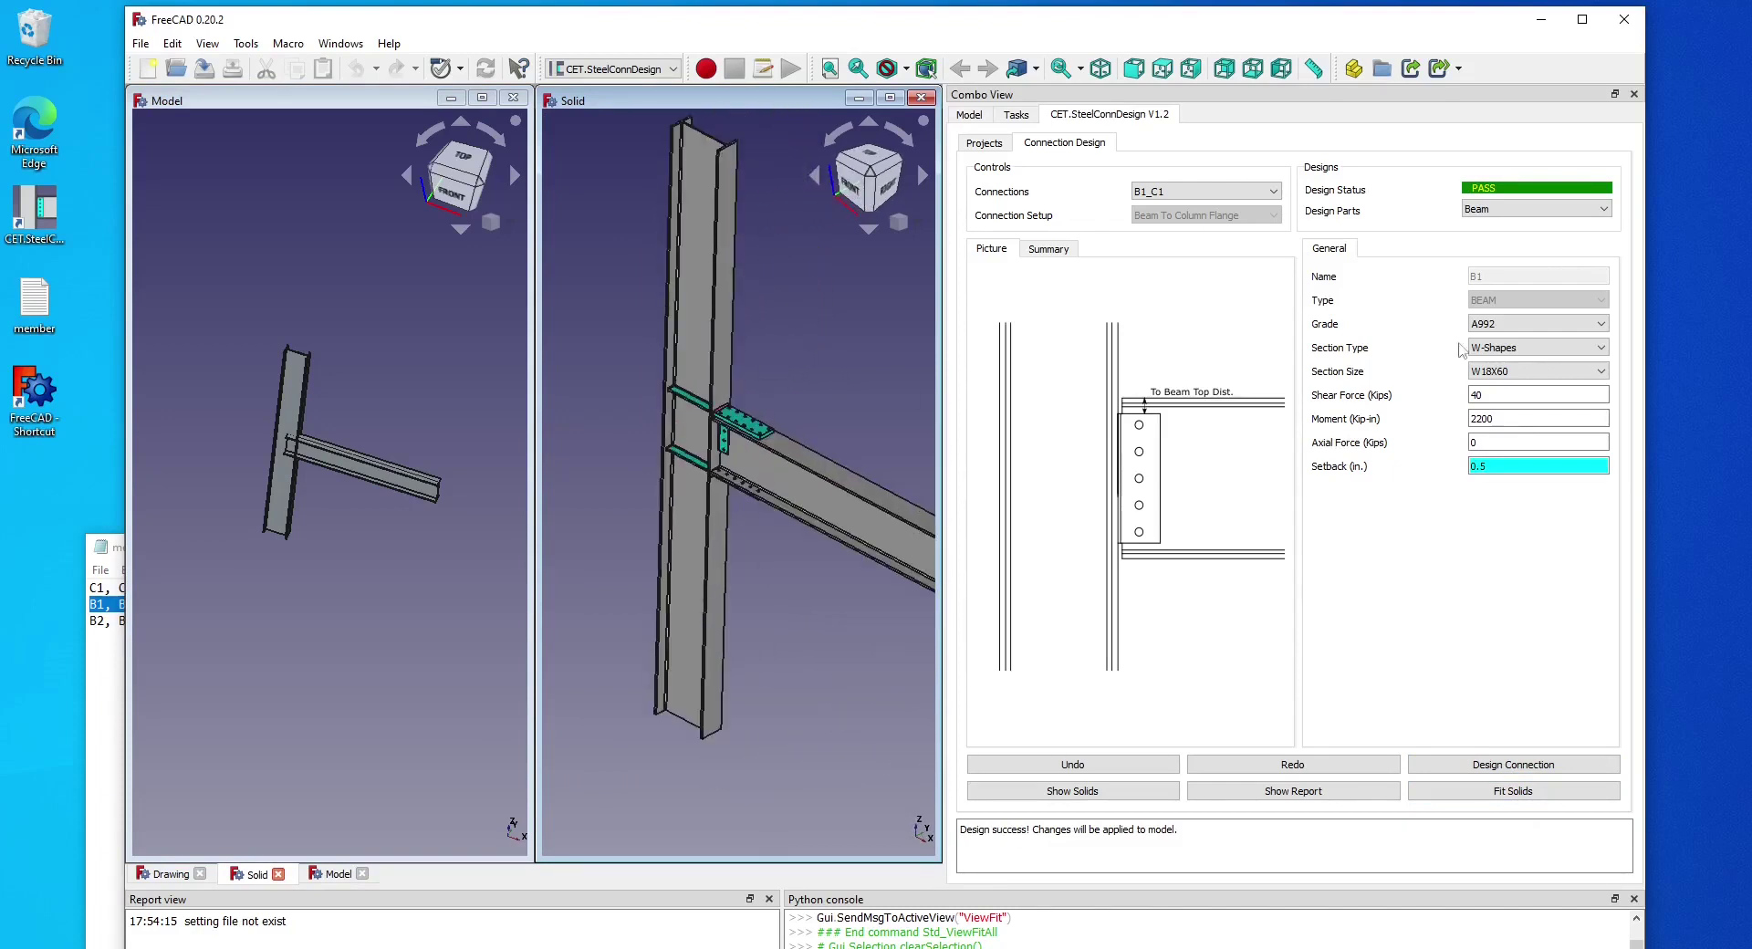
Step: Change the section size of beam B1 to W18X50
left_click(1552, 371)
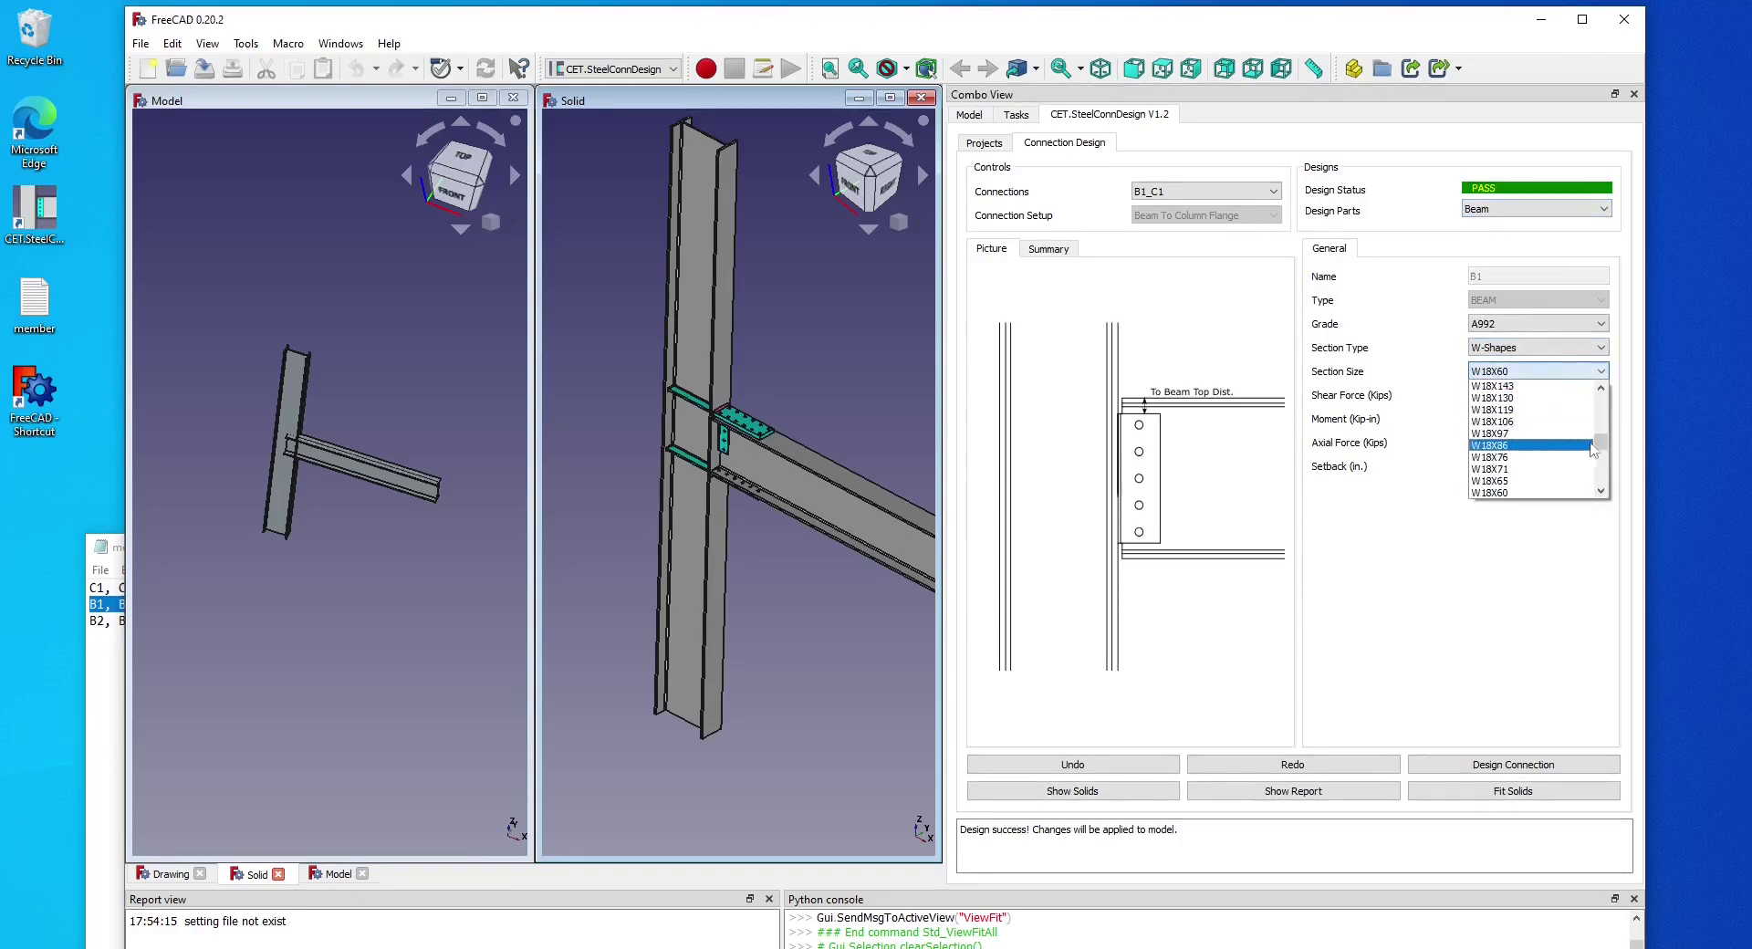
scroll(1602, 452, "down", 4)
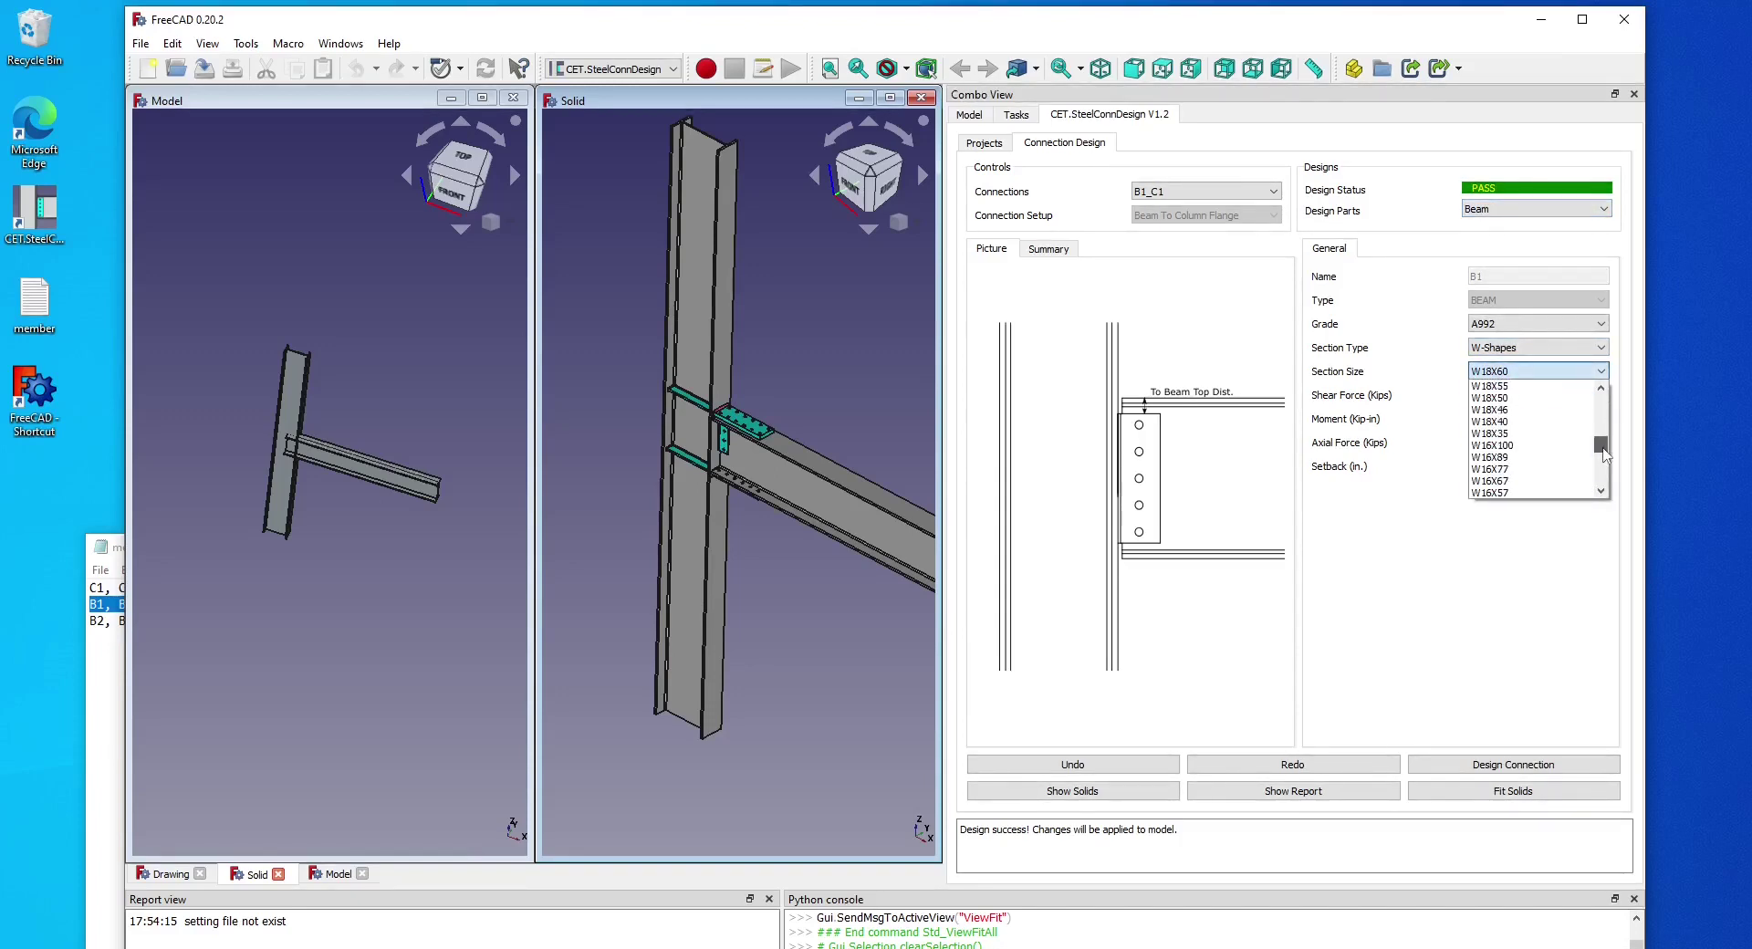
scroll(1542, 429, "up", 2)
left_click(1541, 402)
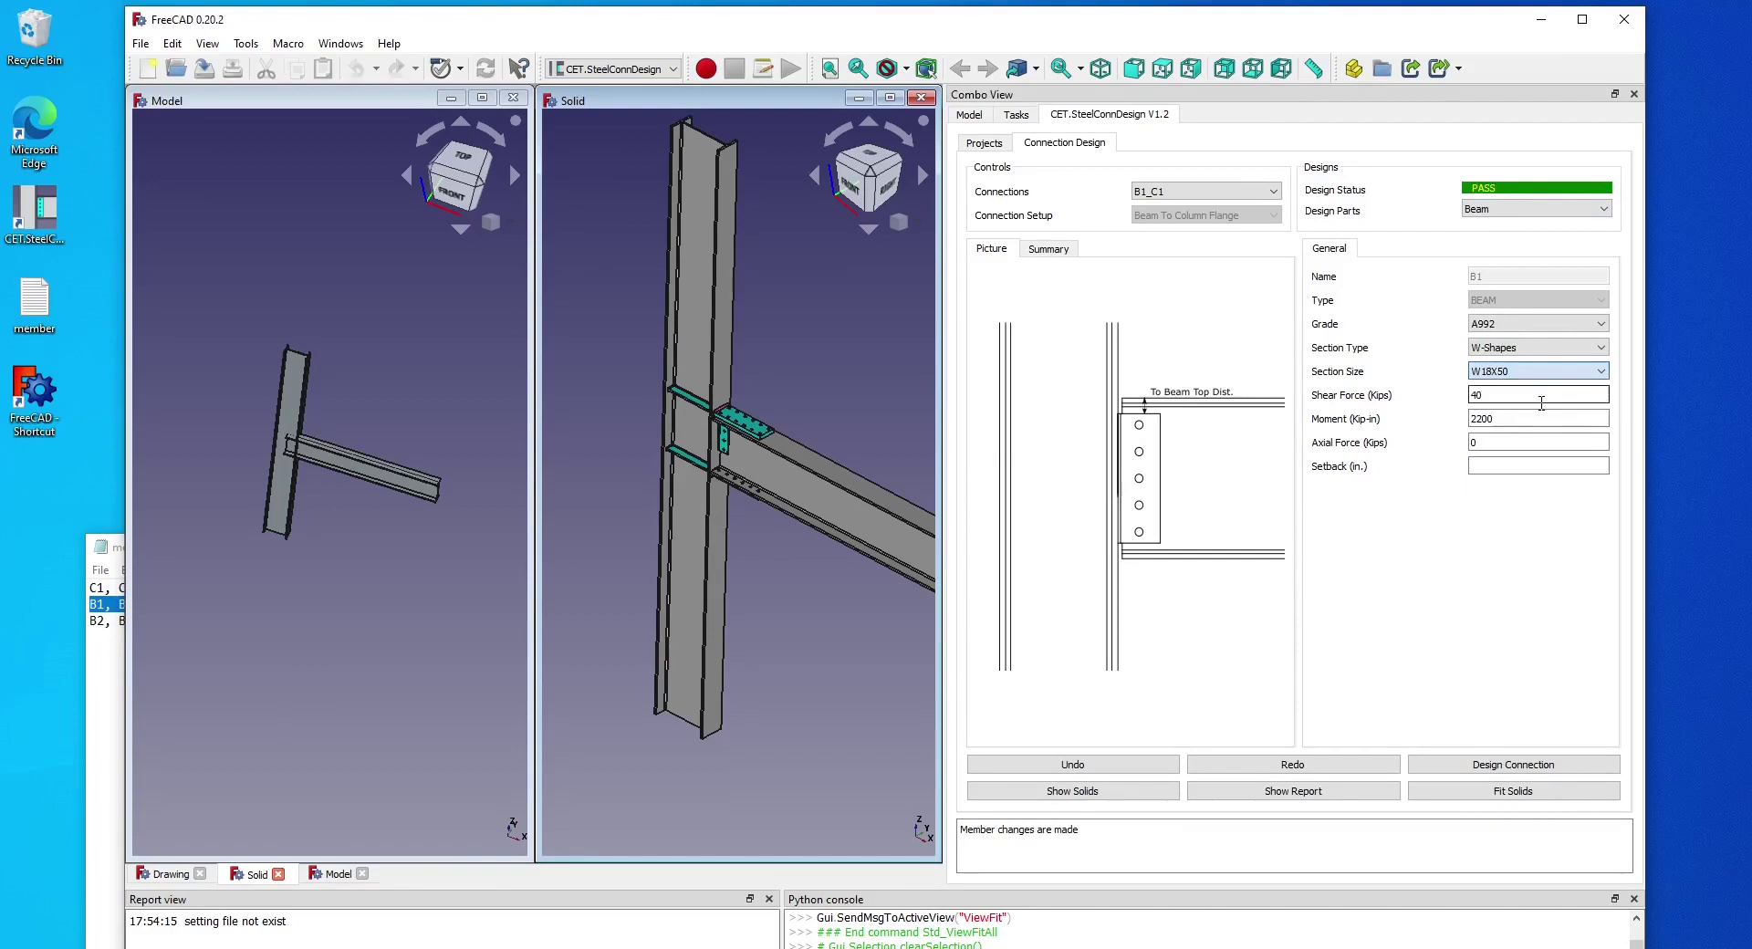
Step: Change the section size of column C1 to W14X74 and redesign the connection
left_click(1537, 209)
left_click(1536, 236)
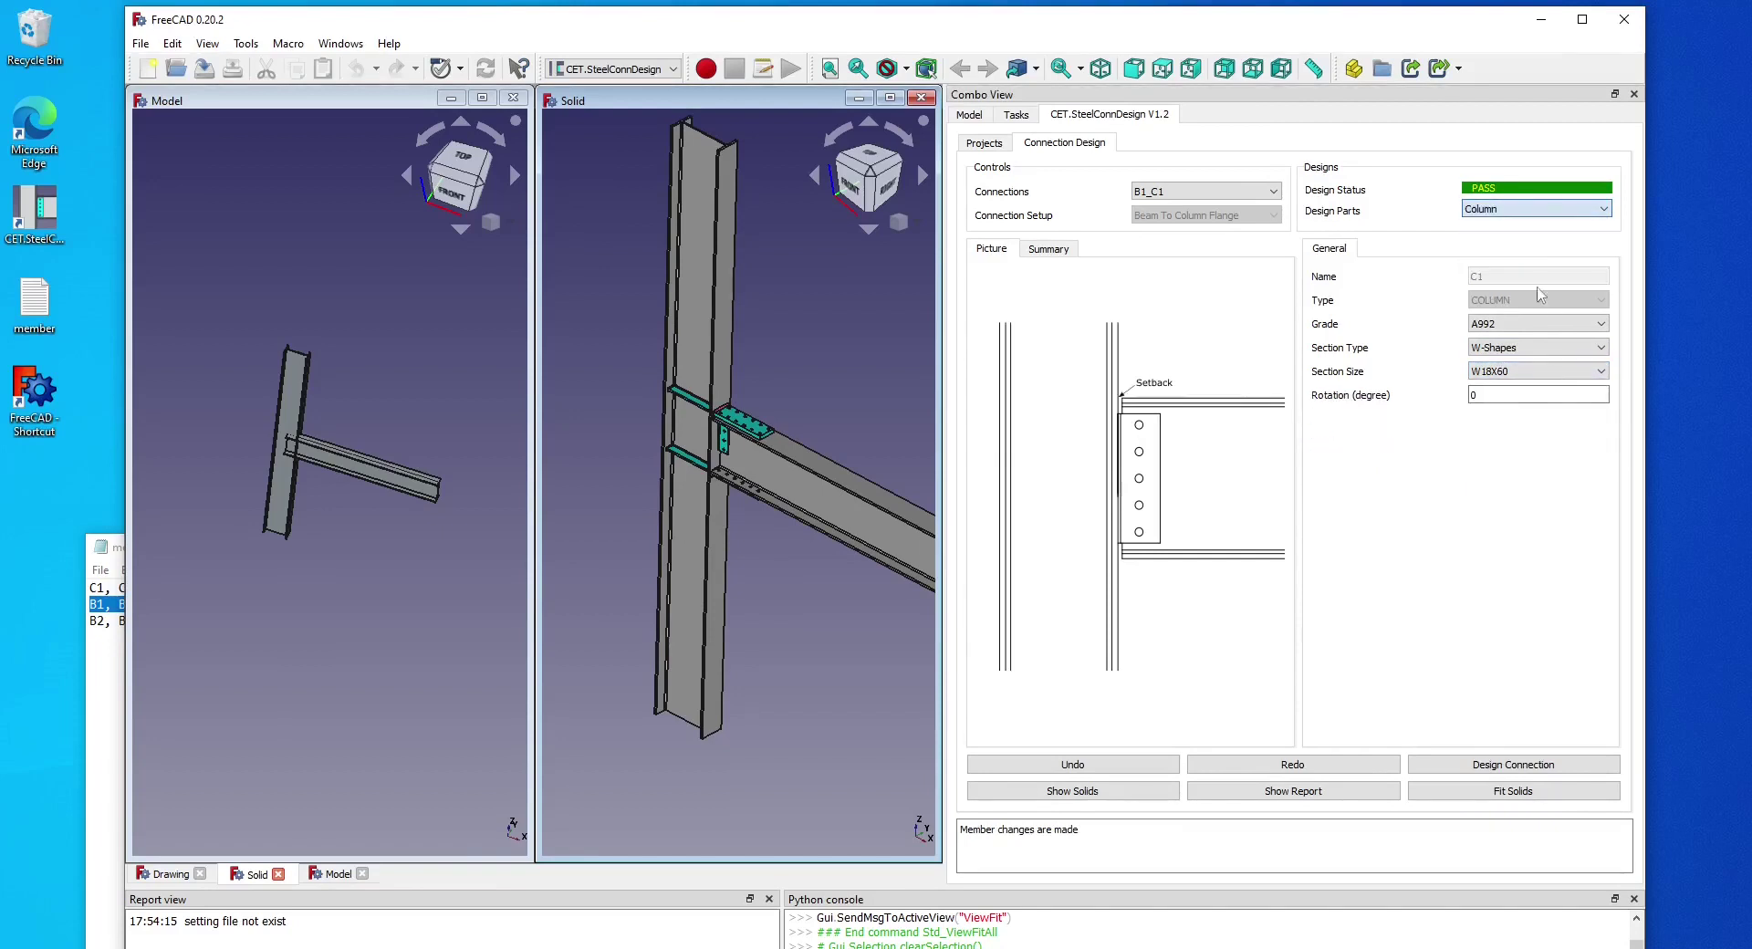
left_click(1561, 371)
left_click_drag(1602, 449, 1606, 453)
left_click(1601, 492)
left_click(1601, 492)
left_click(1601, 492)
left_click(1601, 492)
left_click(1601, 491)
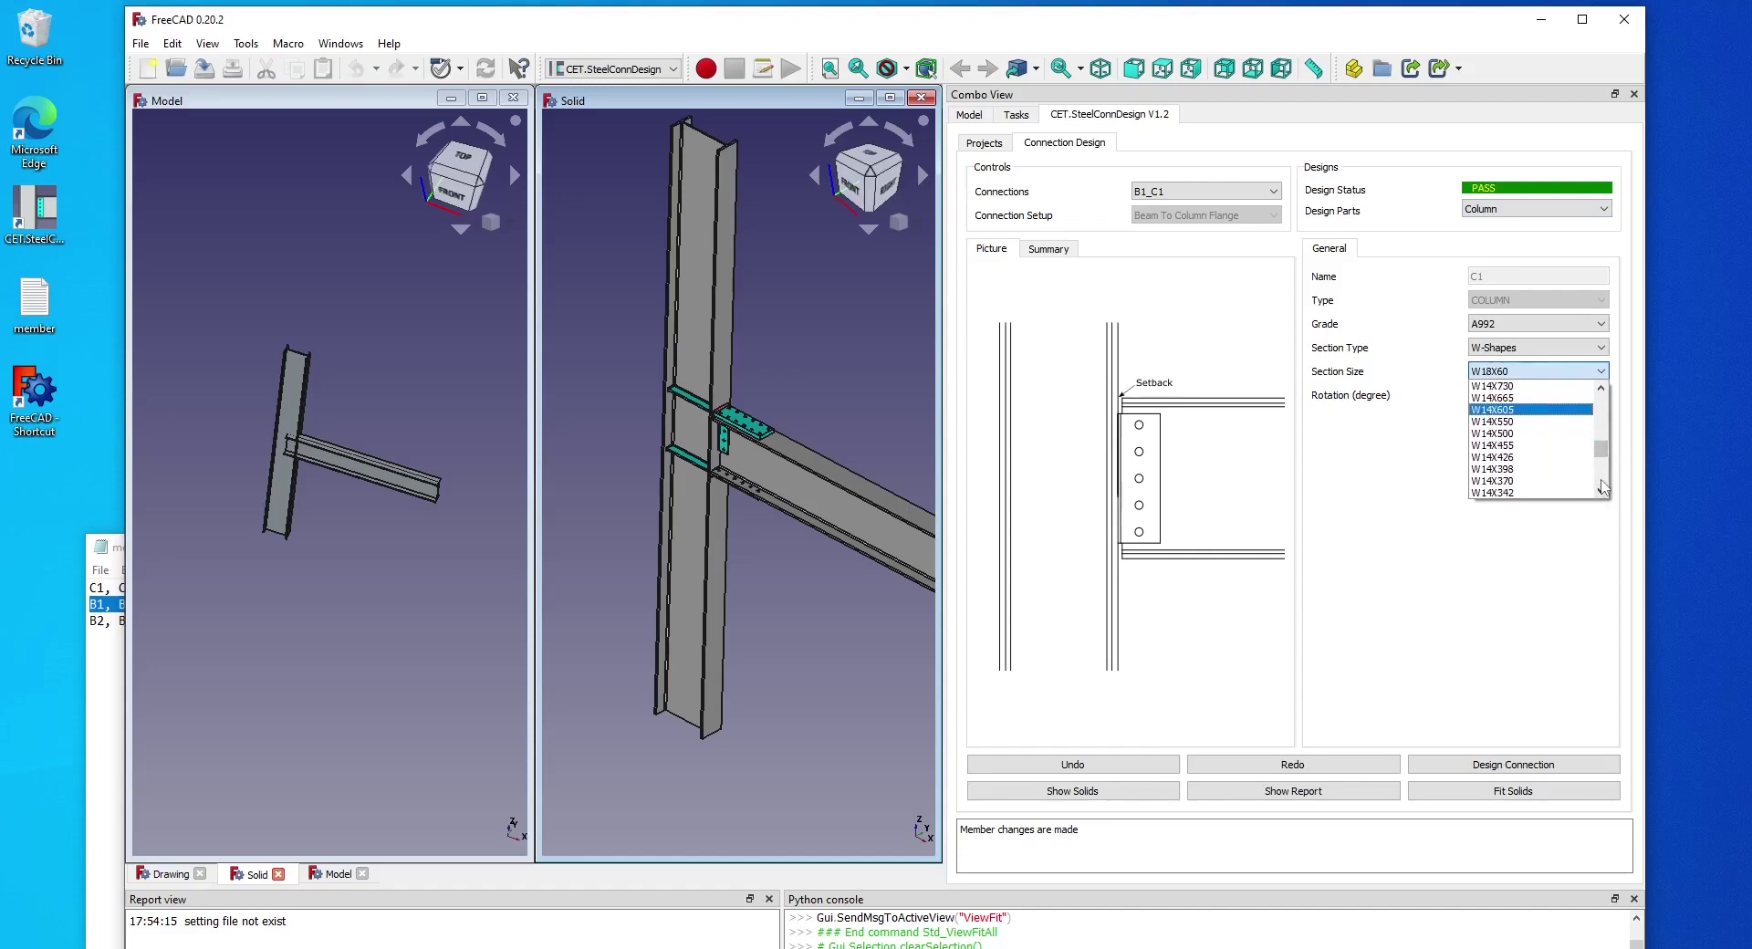
left_click(1542, 451)
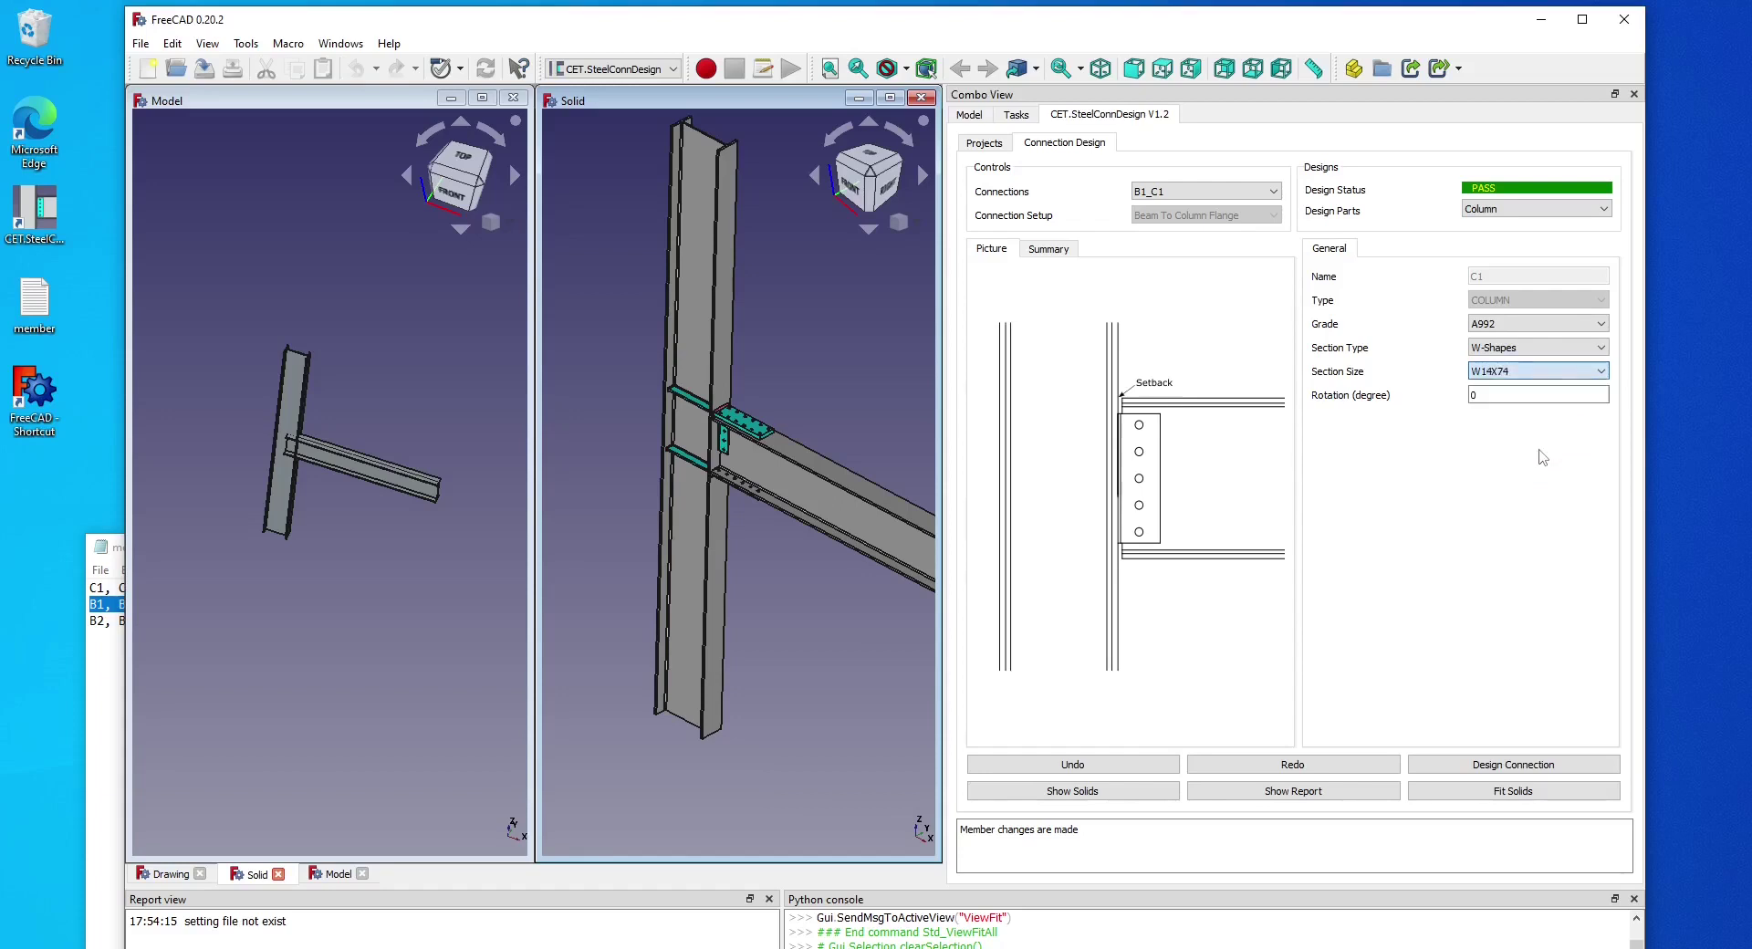
left_click(1521, 766)
scroll(839, 448, "up", 4)
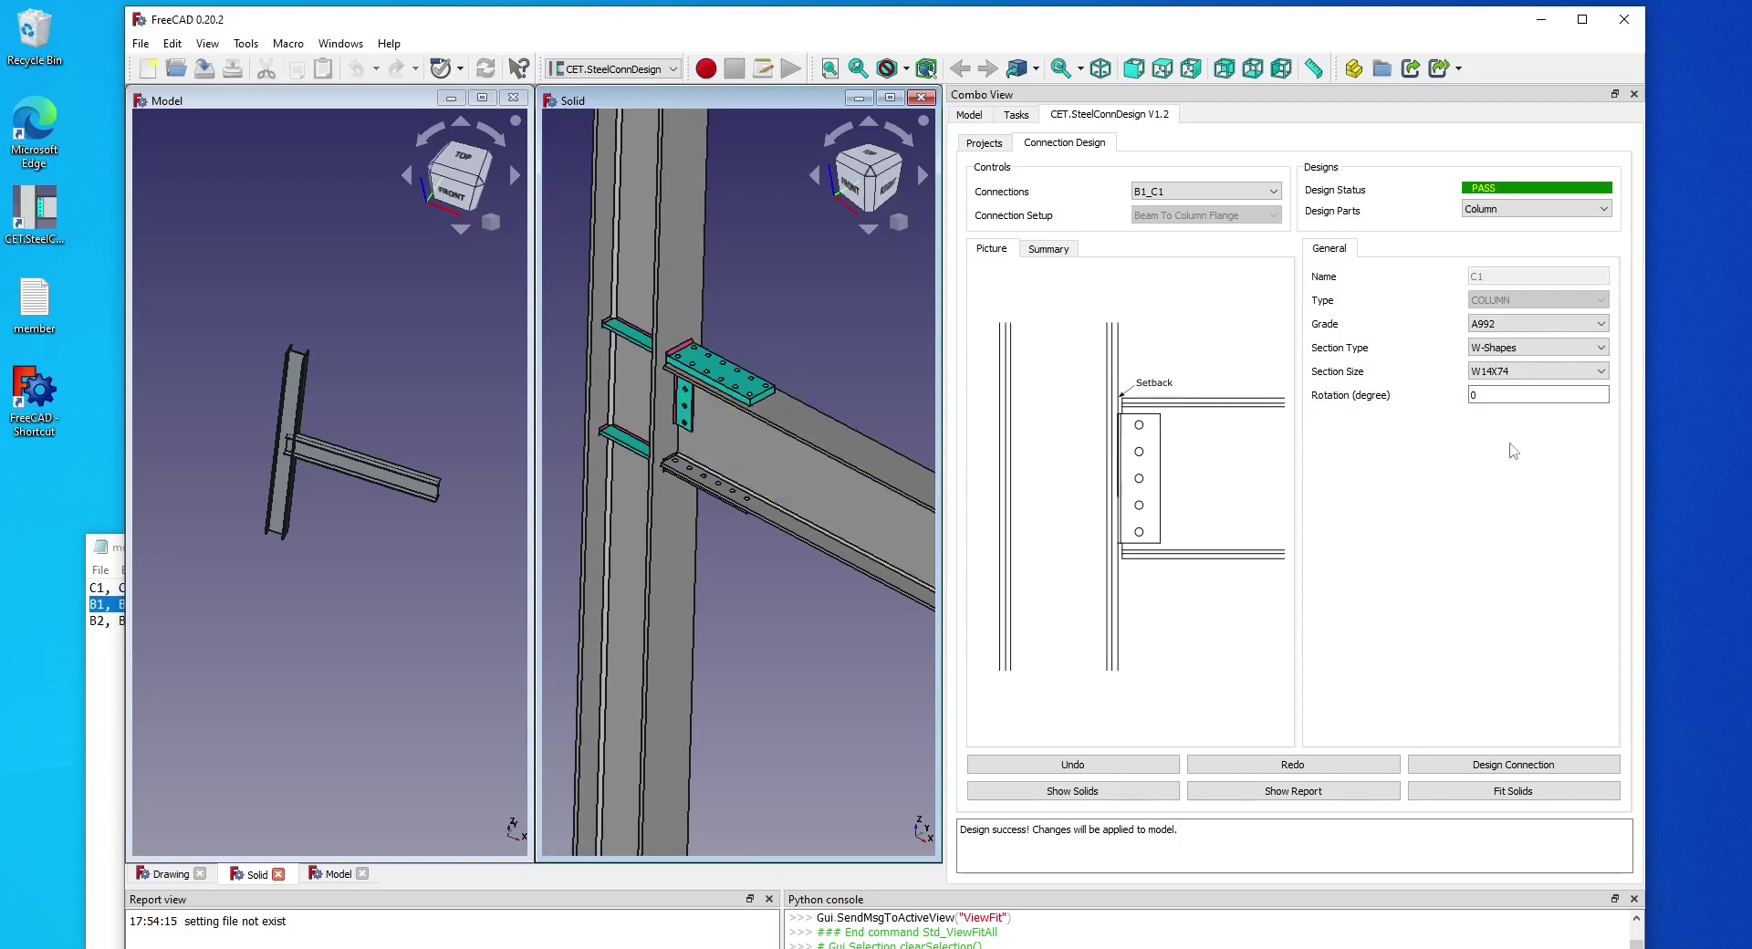
Step: Set the column transverse stiffener's width to 3.5 in. and redesign the connection
left_click(1547, 211)
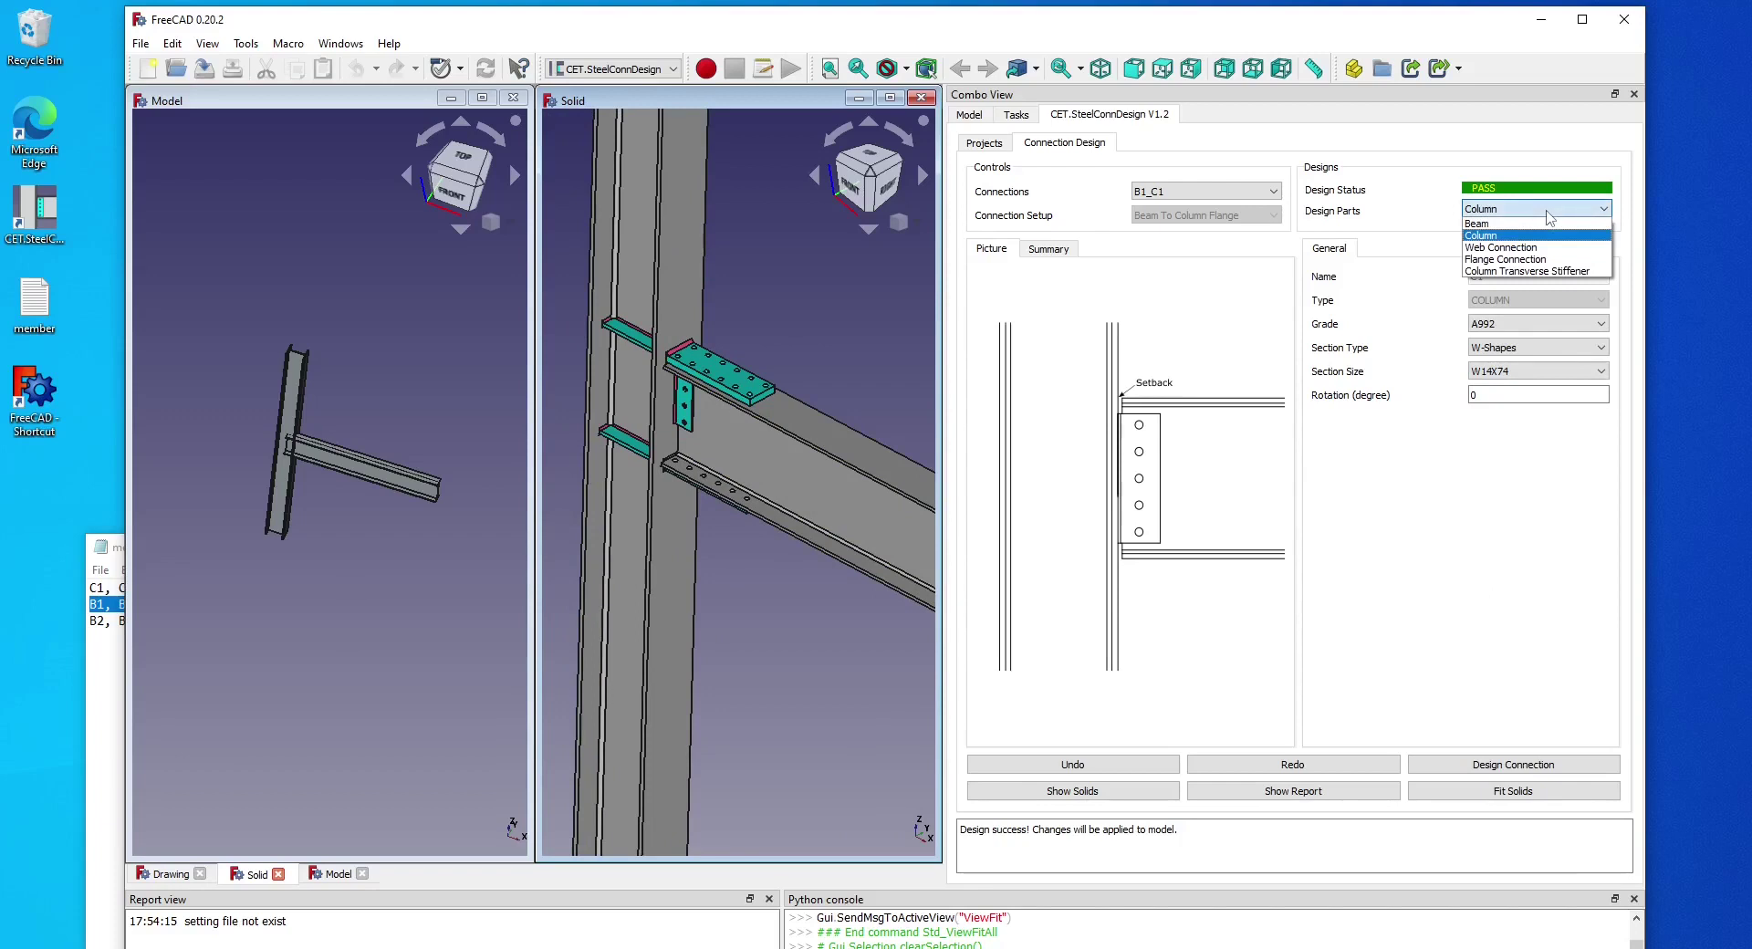
left_click(1537, 271)
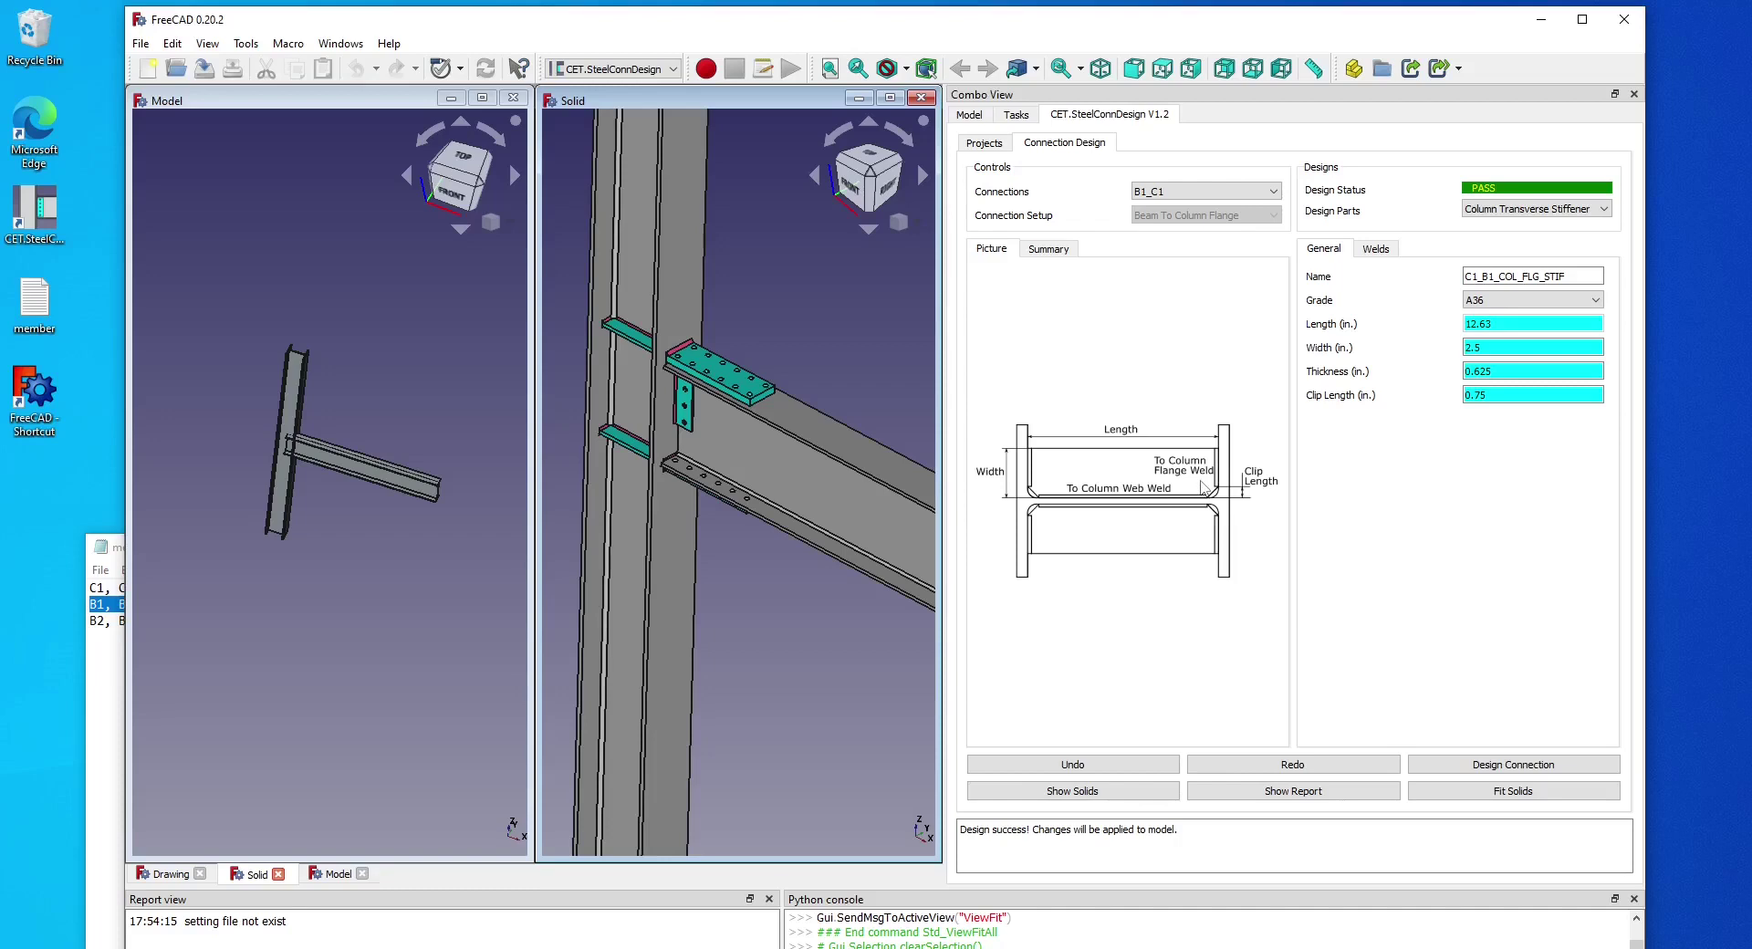
left_click(1519, 341)
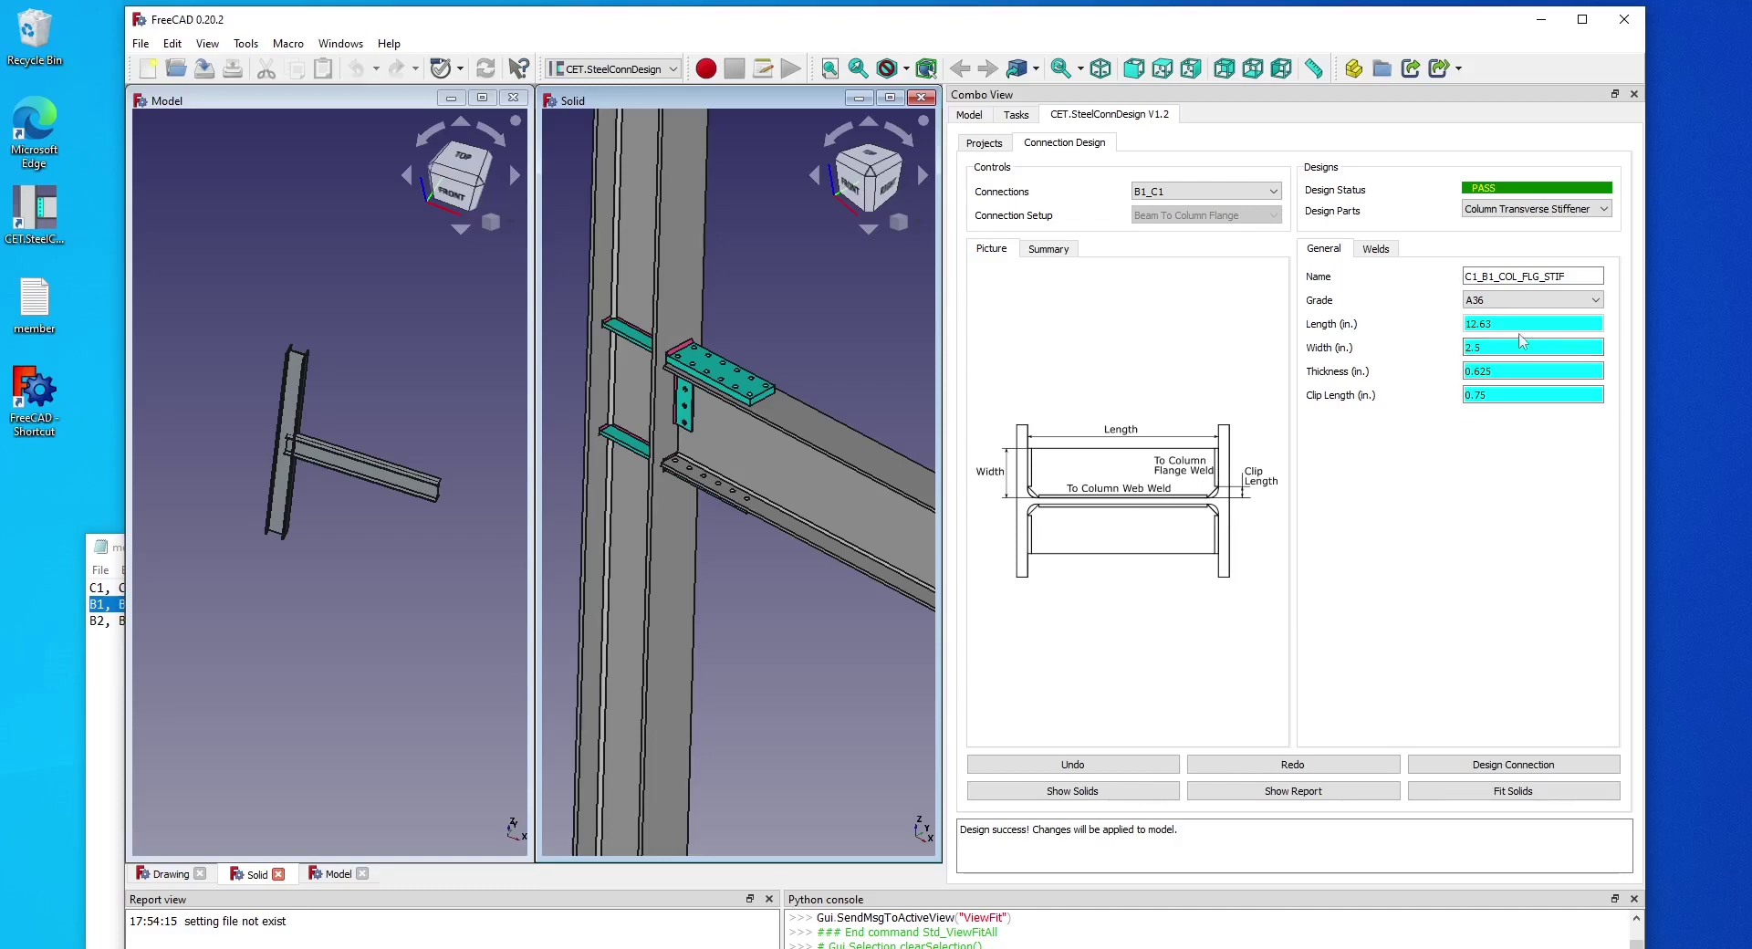
double_click(1517, 351)
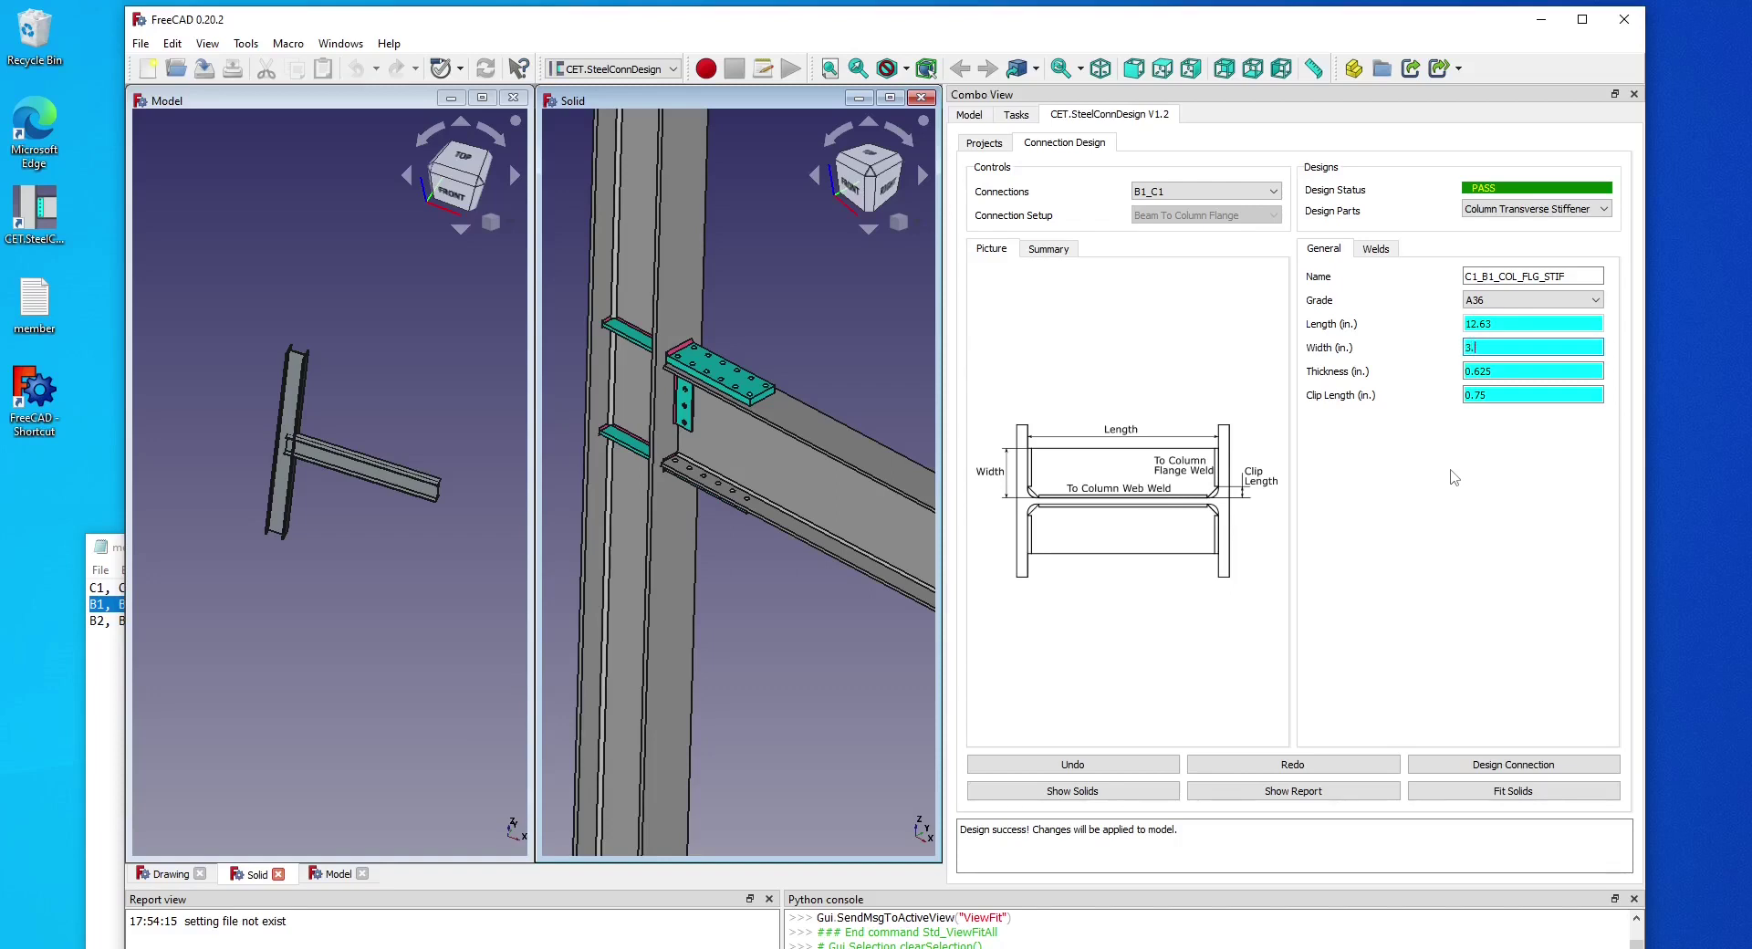
key("Return")
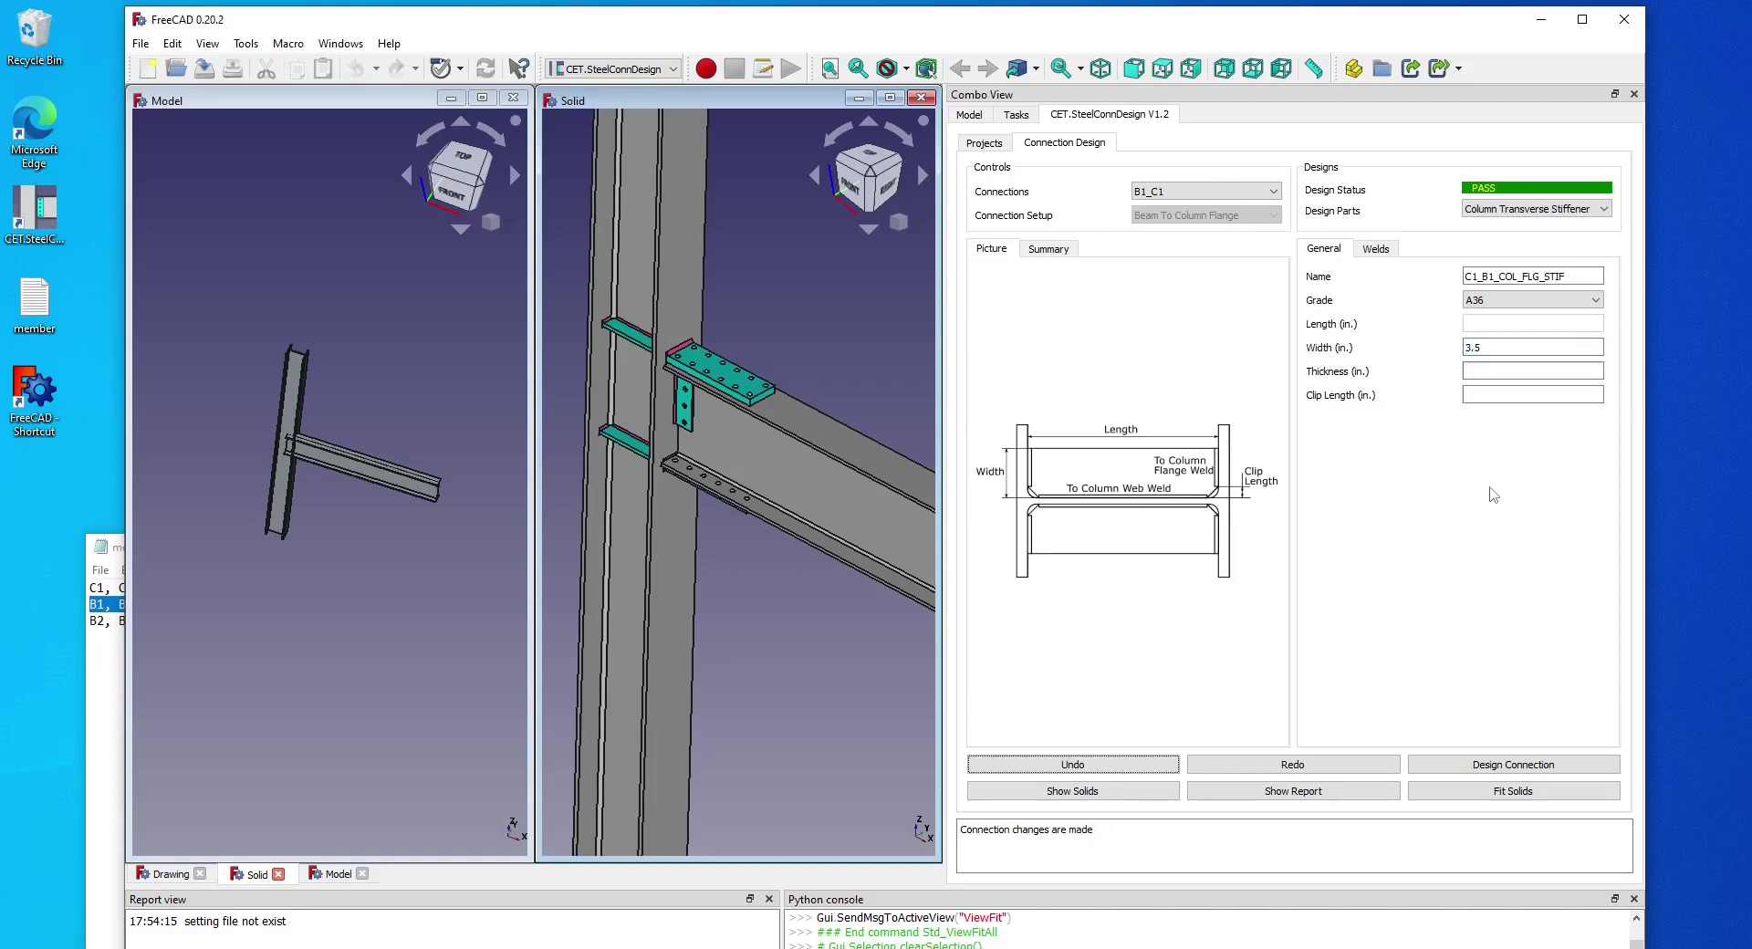
left_click(1522, 768)
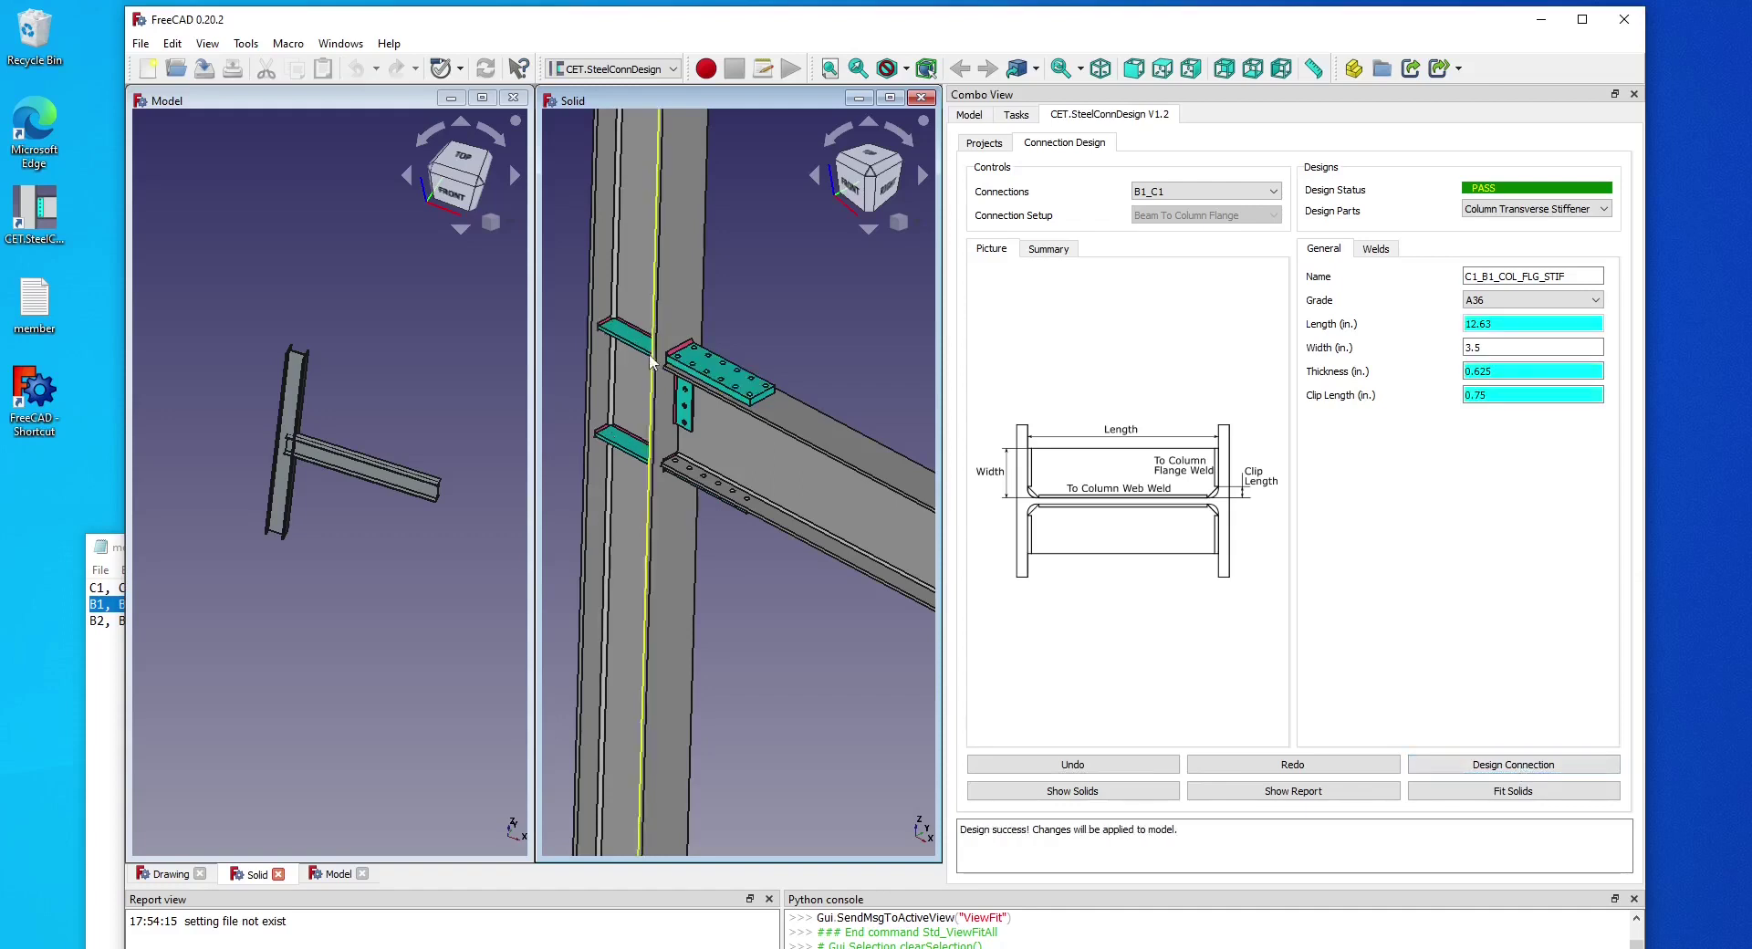
Step: Undo the stiffener width change and redesign the connection
left_click(1141, 766)
left_click(1504, 767)
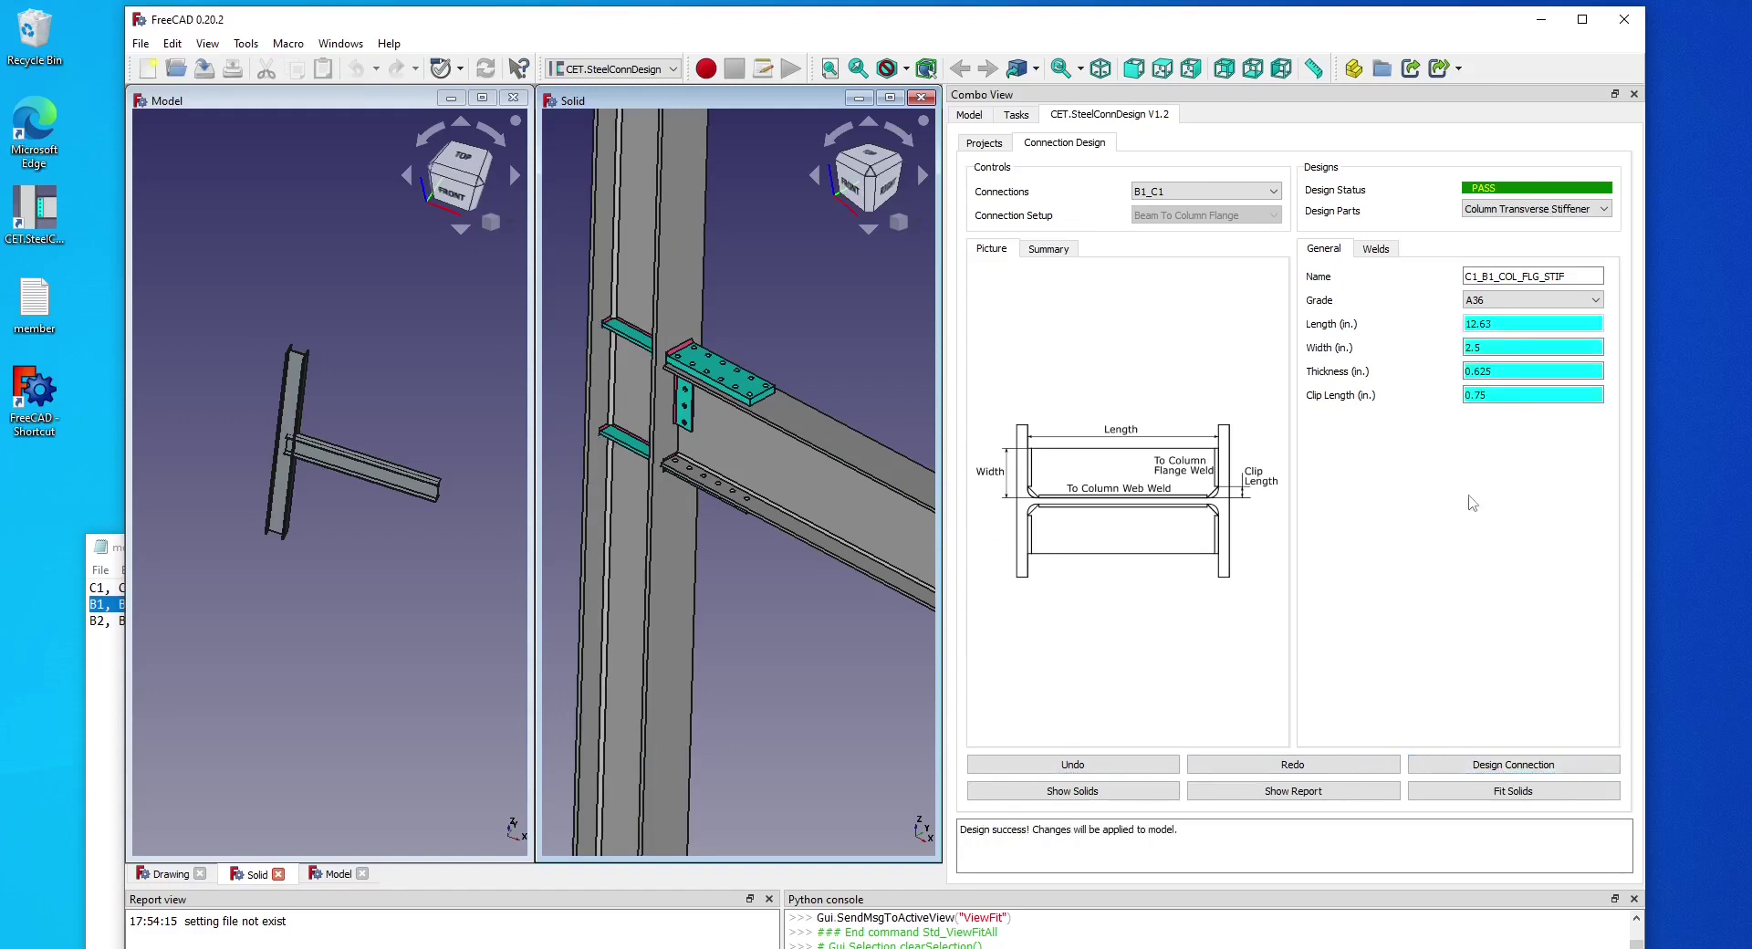
Step: Set the moment of beam B1 to 1500 kip-in and redesign the connection
left_click(1569, 210)
left_click(1562, 263)
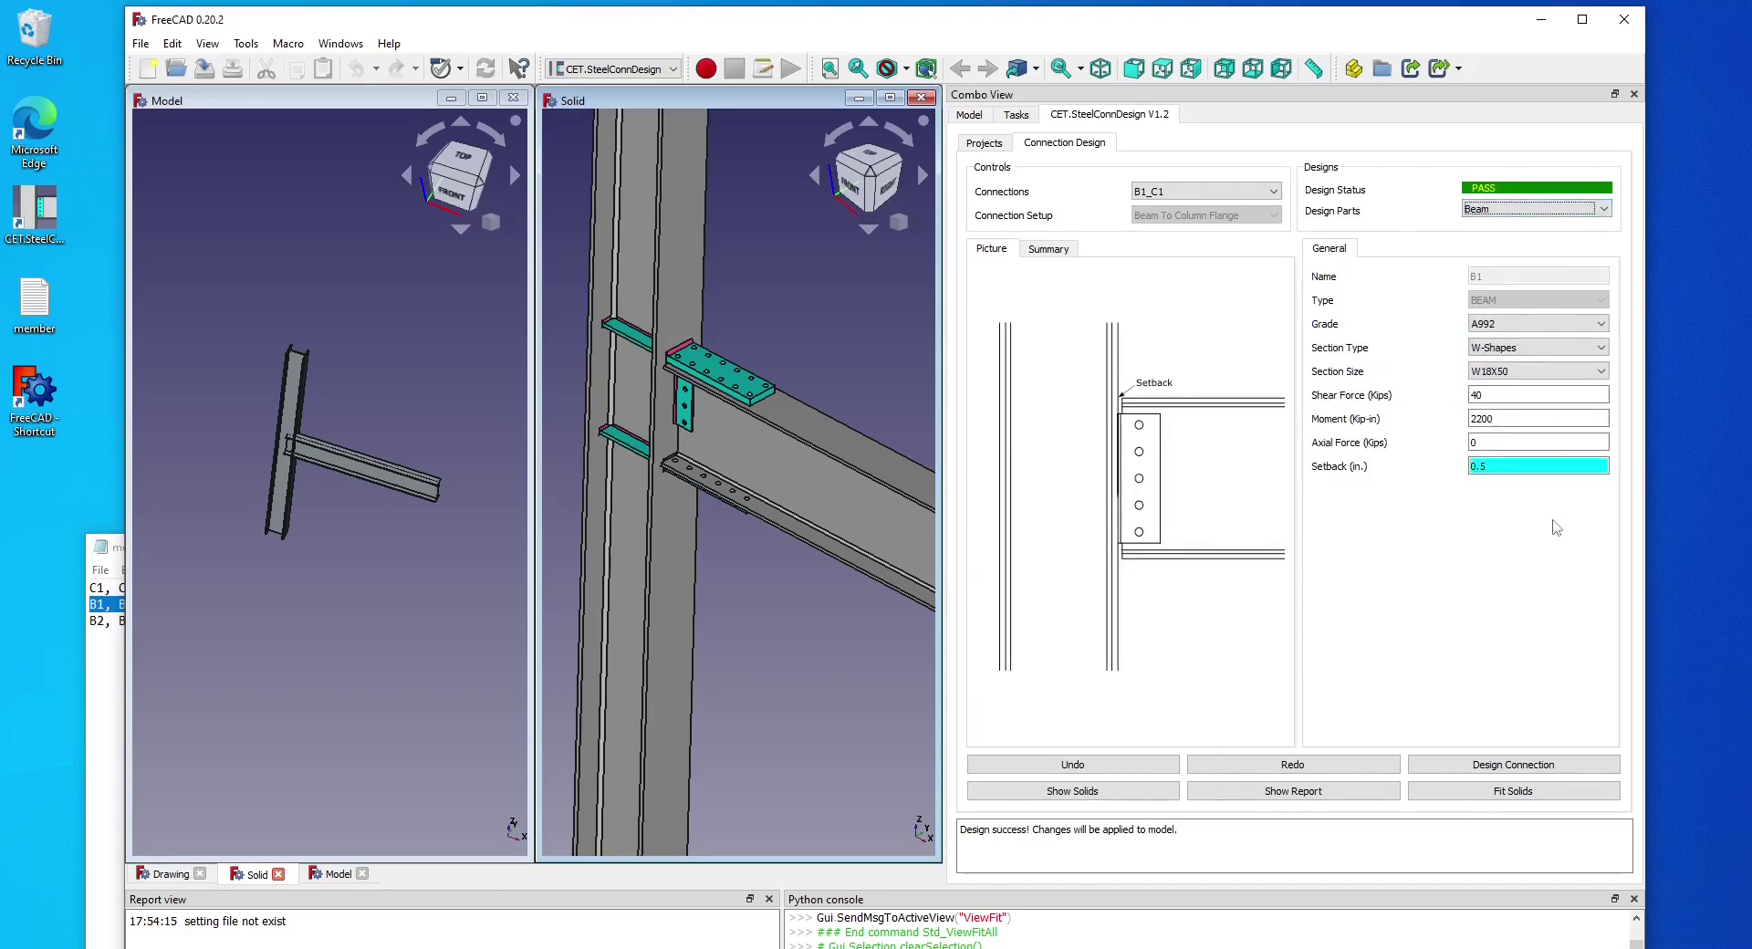
double_click(1534, 419)
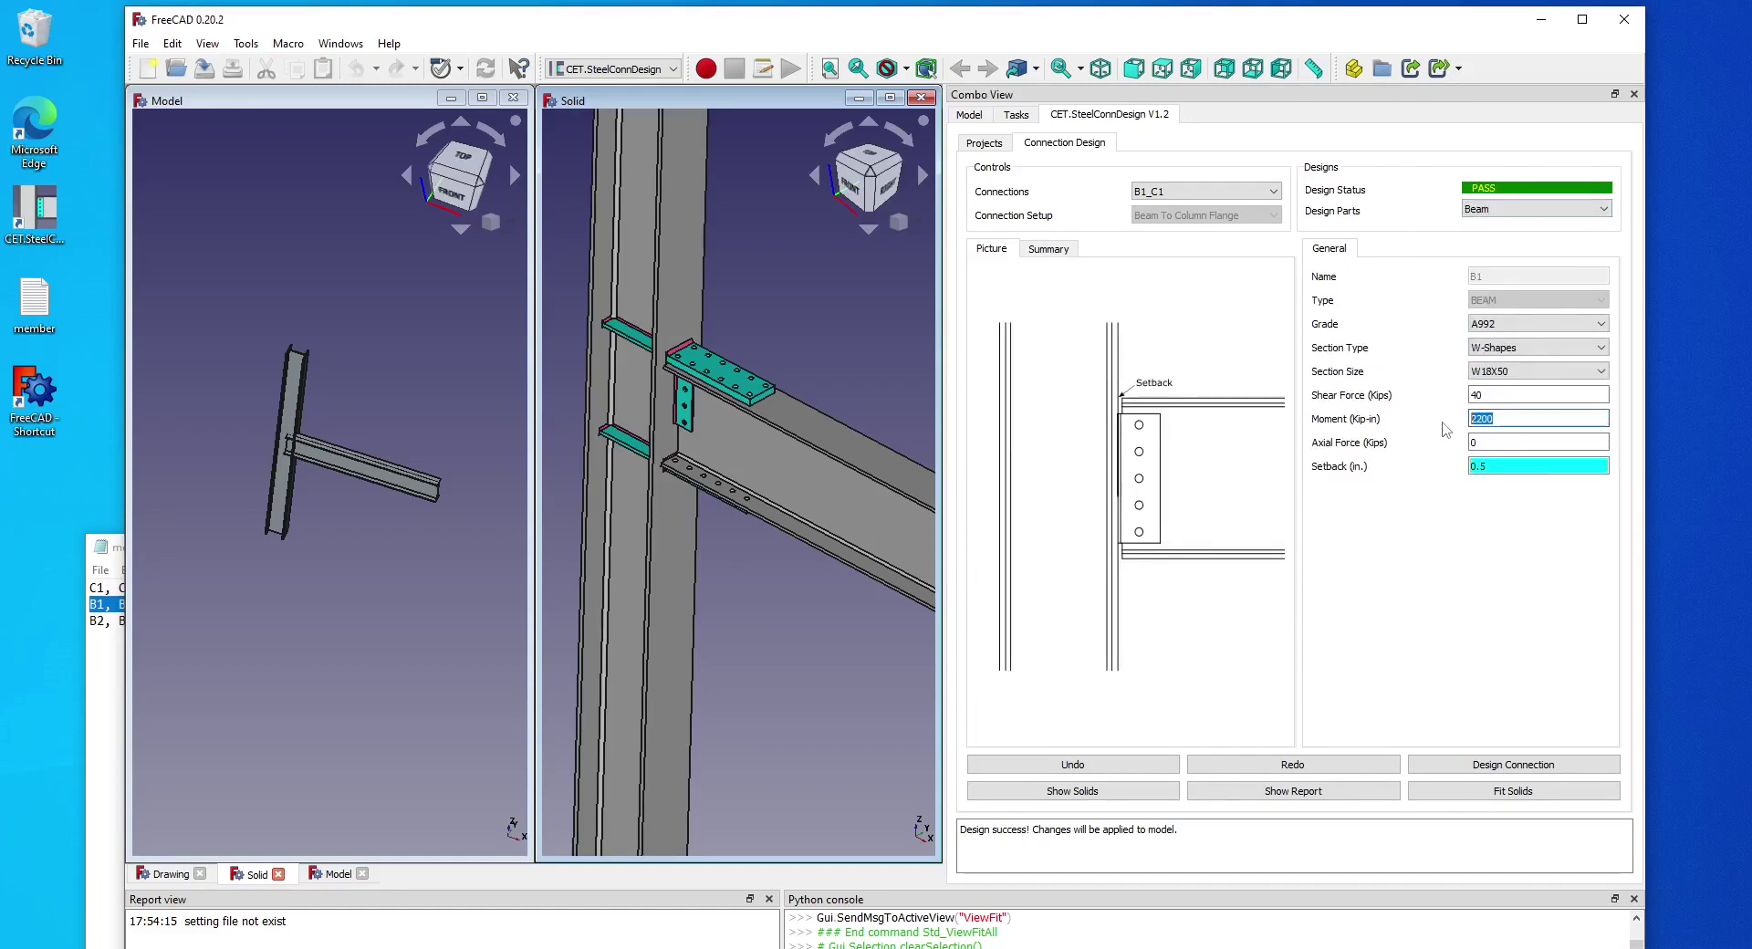
type("15")
left_click(1526, 765)
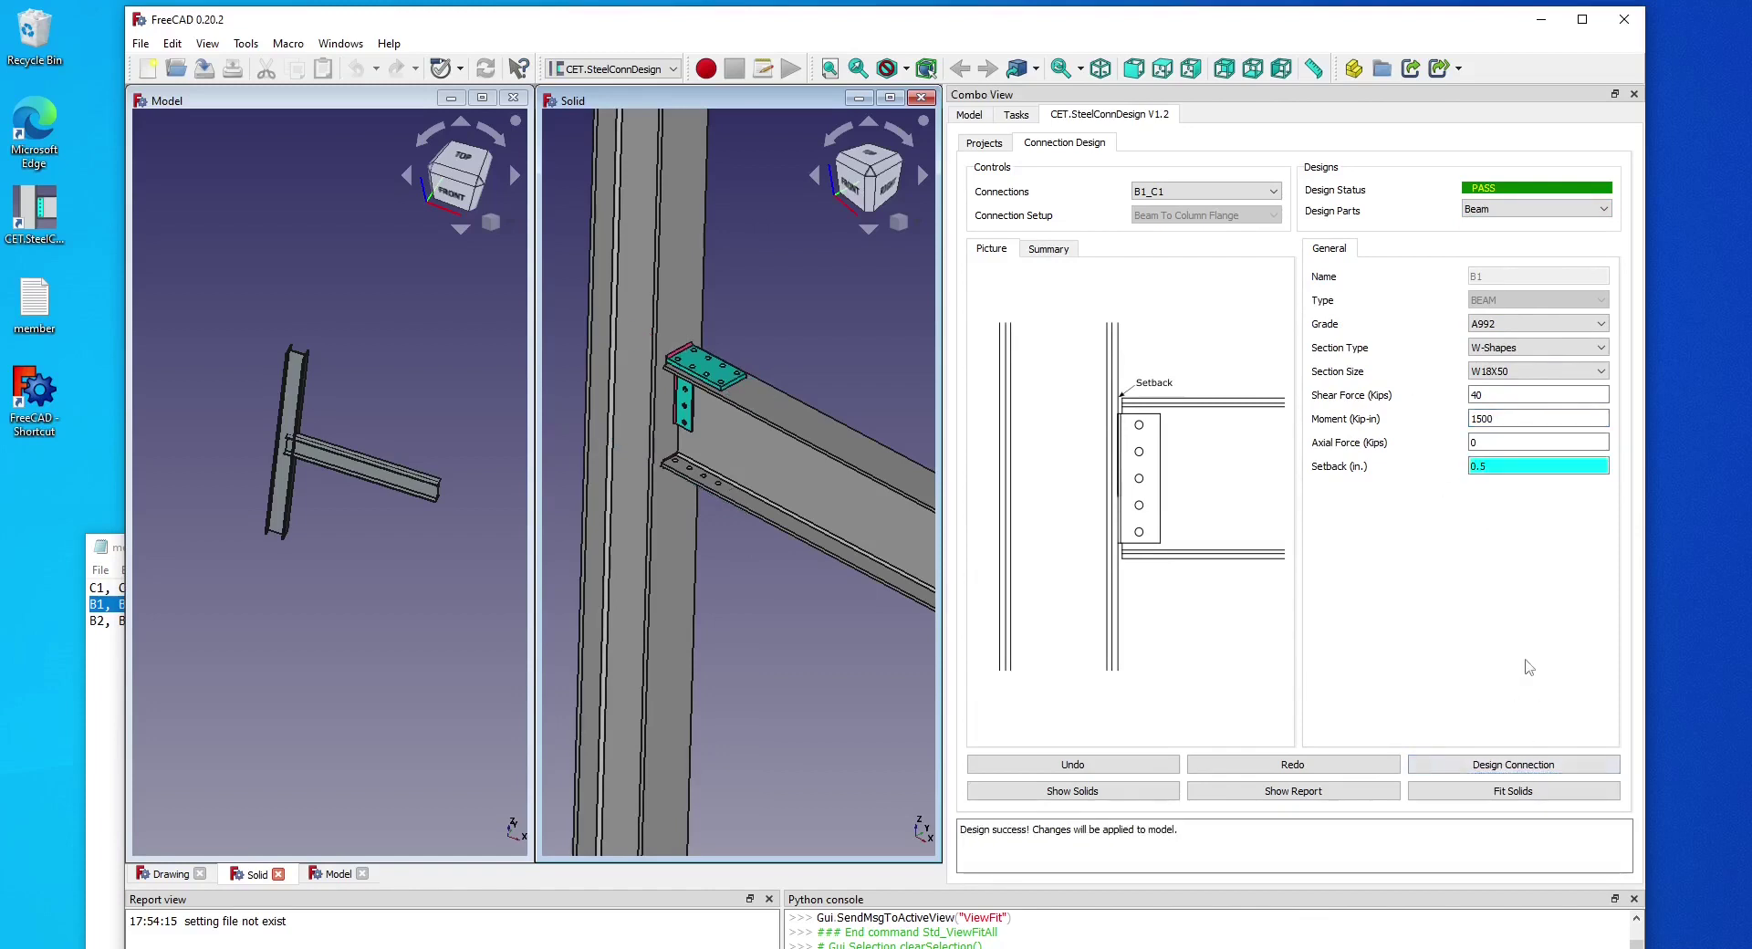
middle_click_drag(661, 419, 714, 447)
scroll(713, 447, "up", 1)
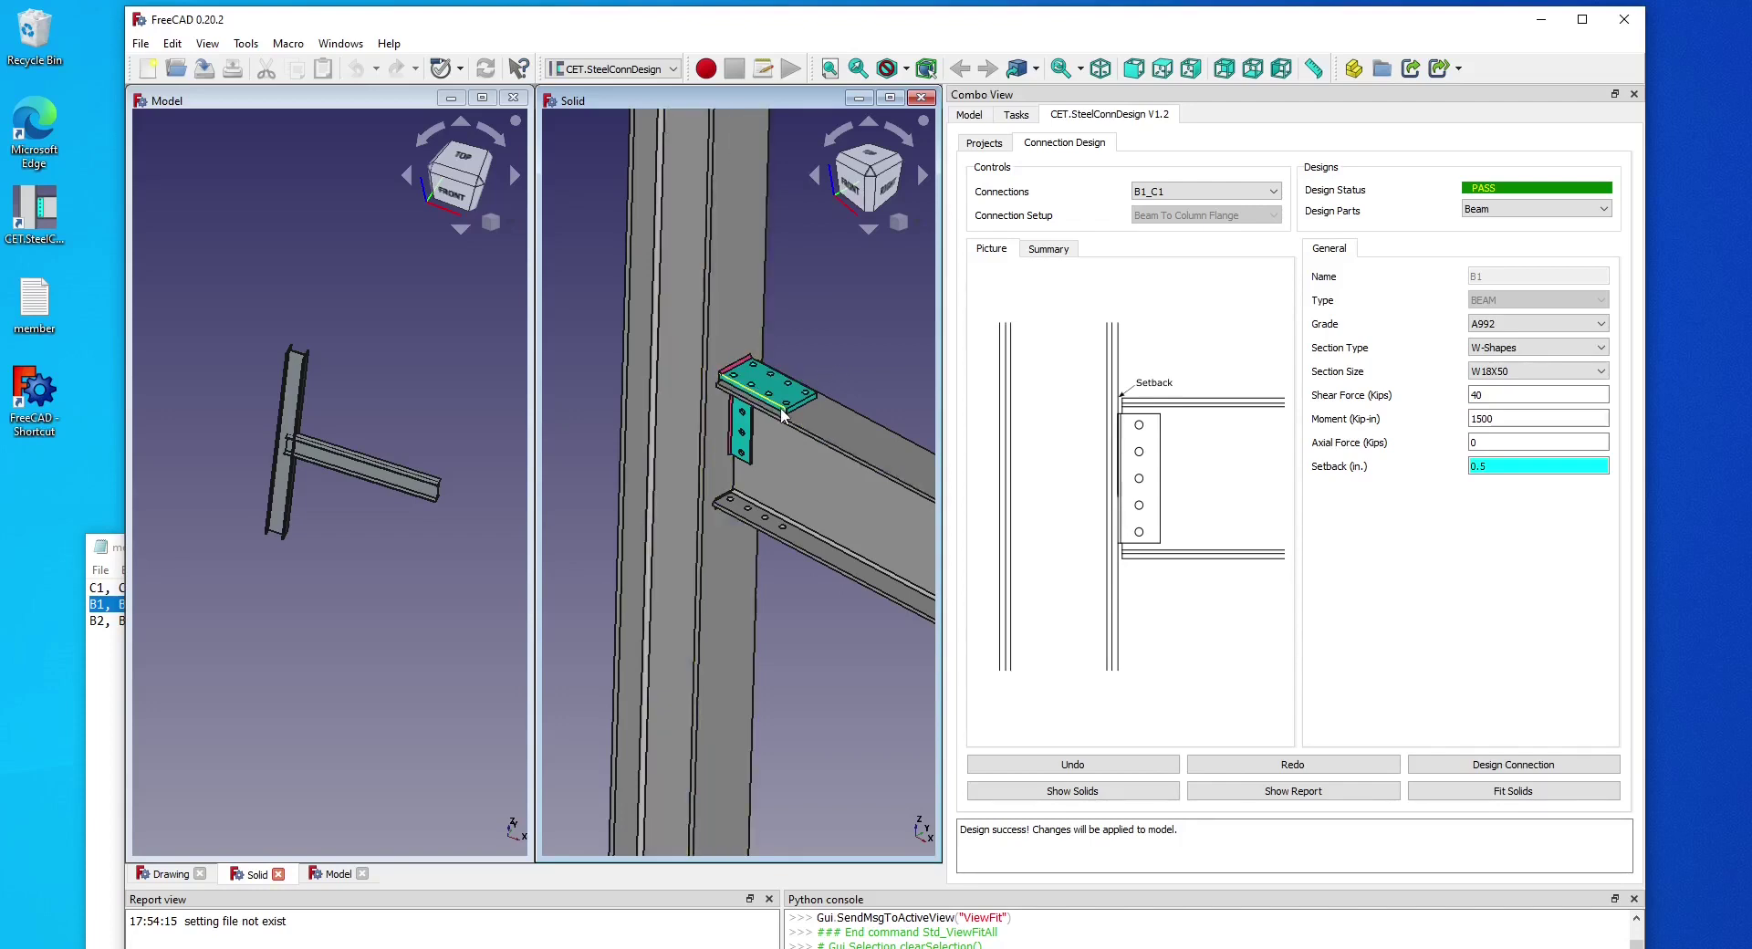
Step: Redesign the connection with a 0.75 in. clip length for the column transverse stiffener and review the design summary
left_click(1542, 209)
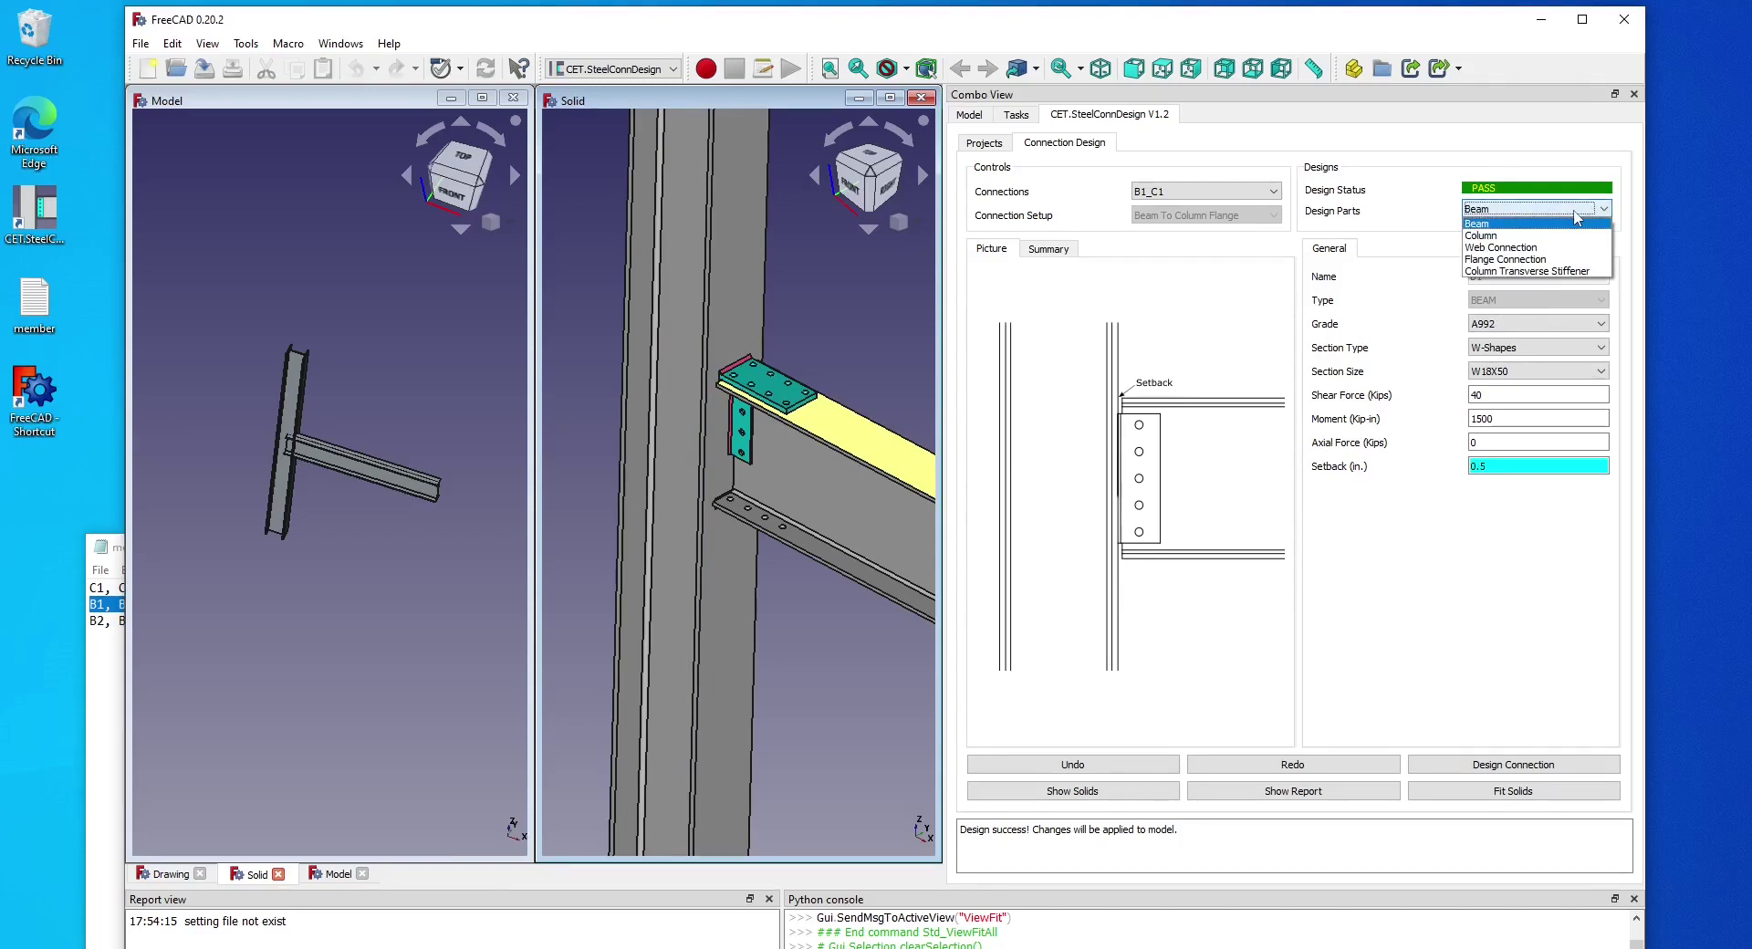
left_click(1546, 273)
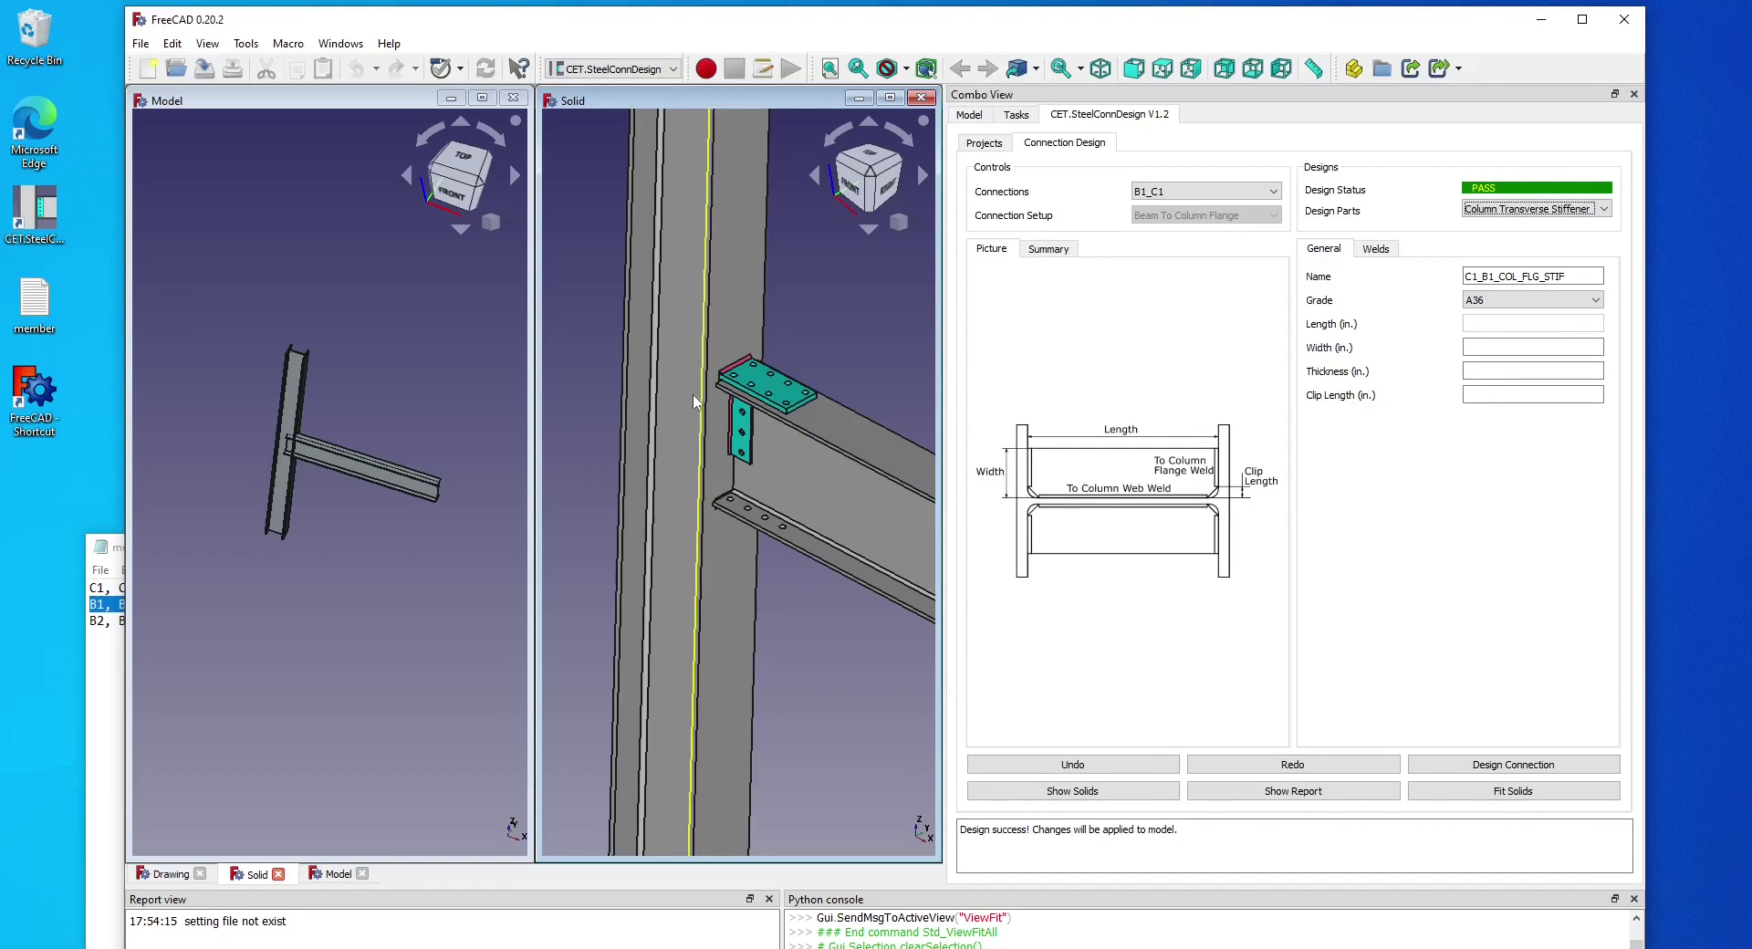
left_click(1561, 394)
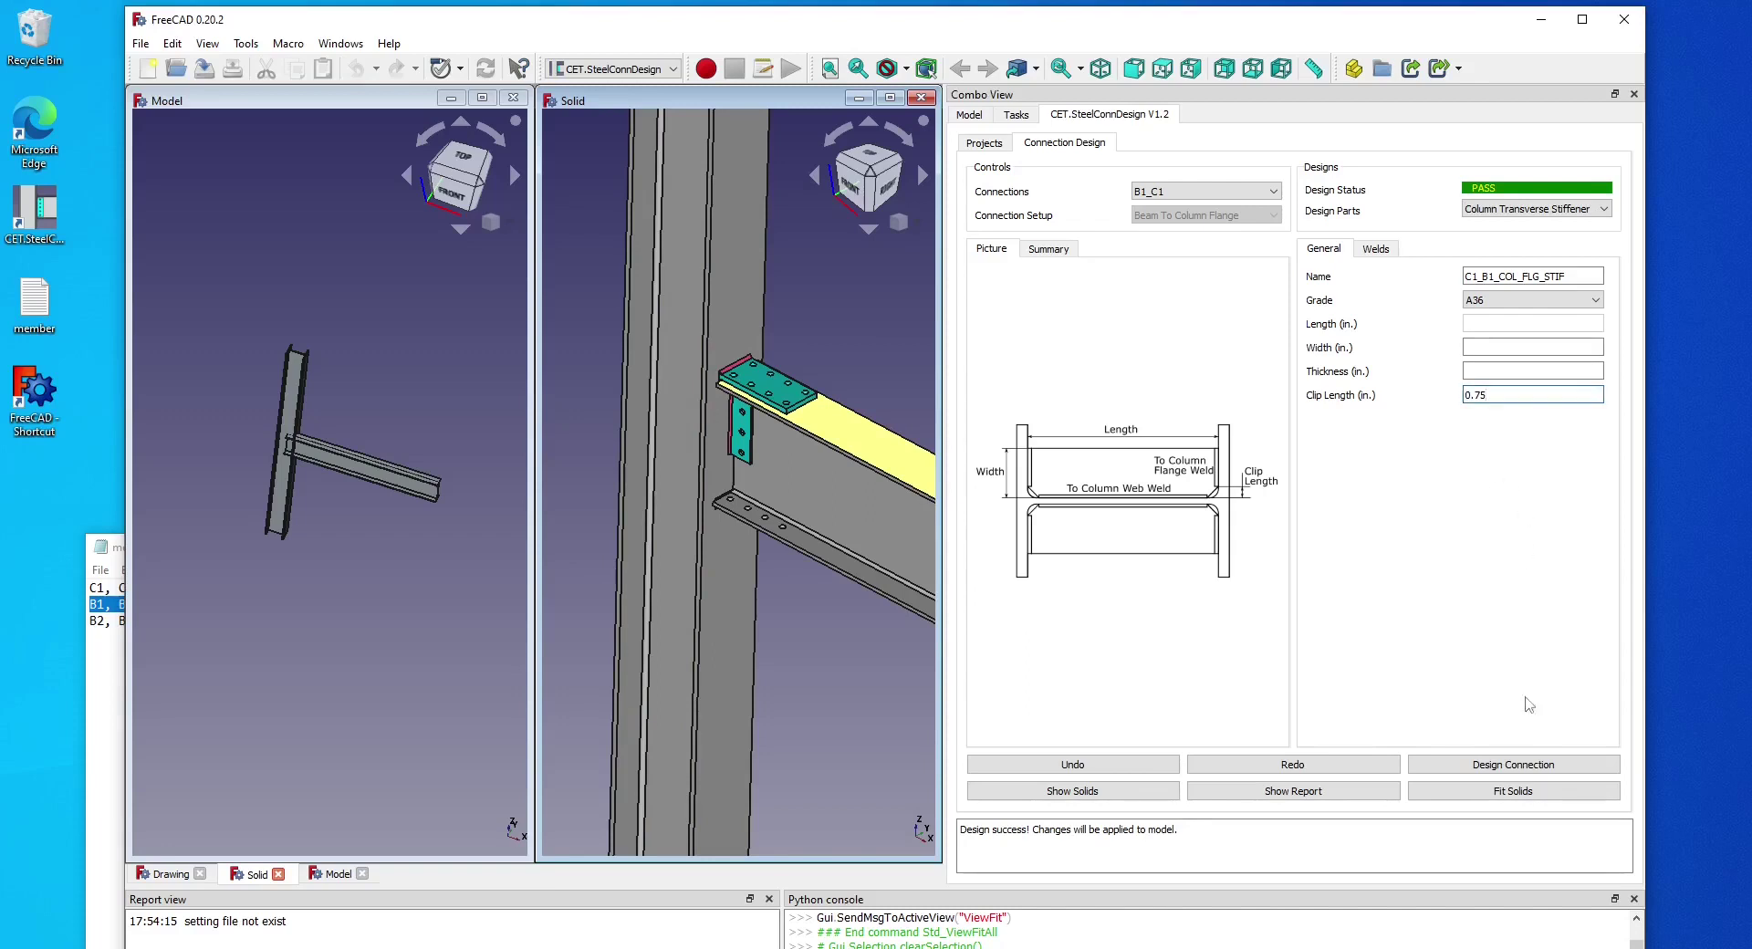
left_click(1503, 768)
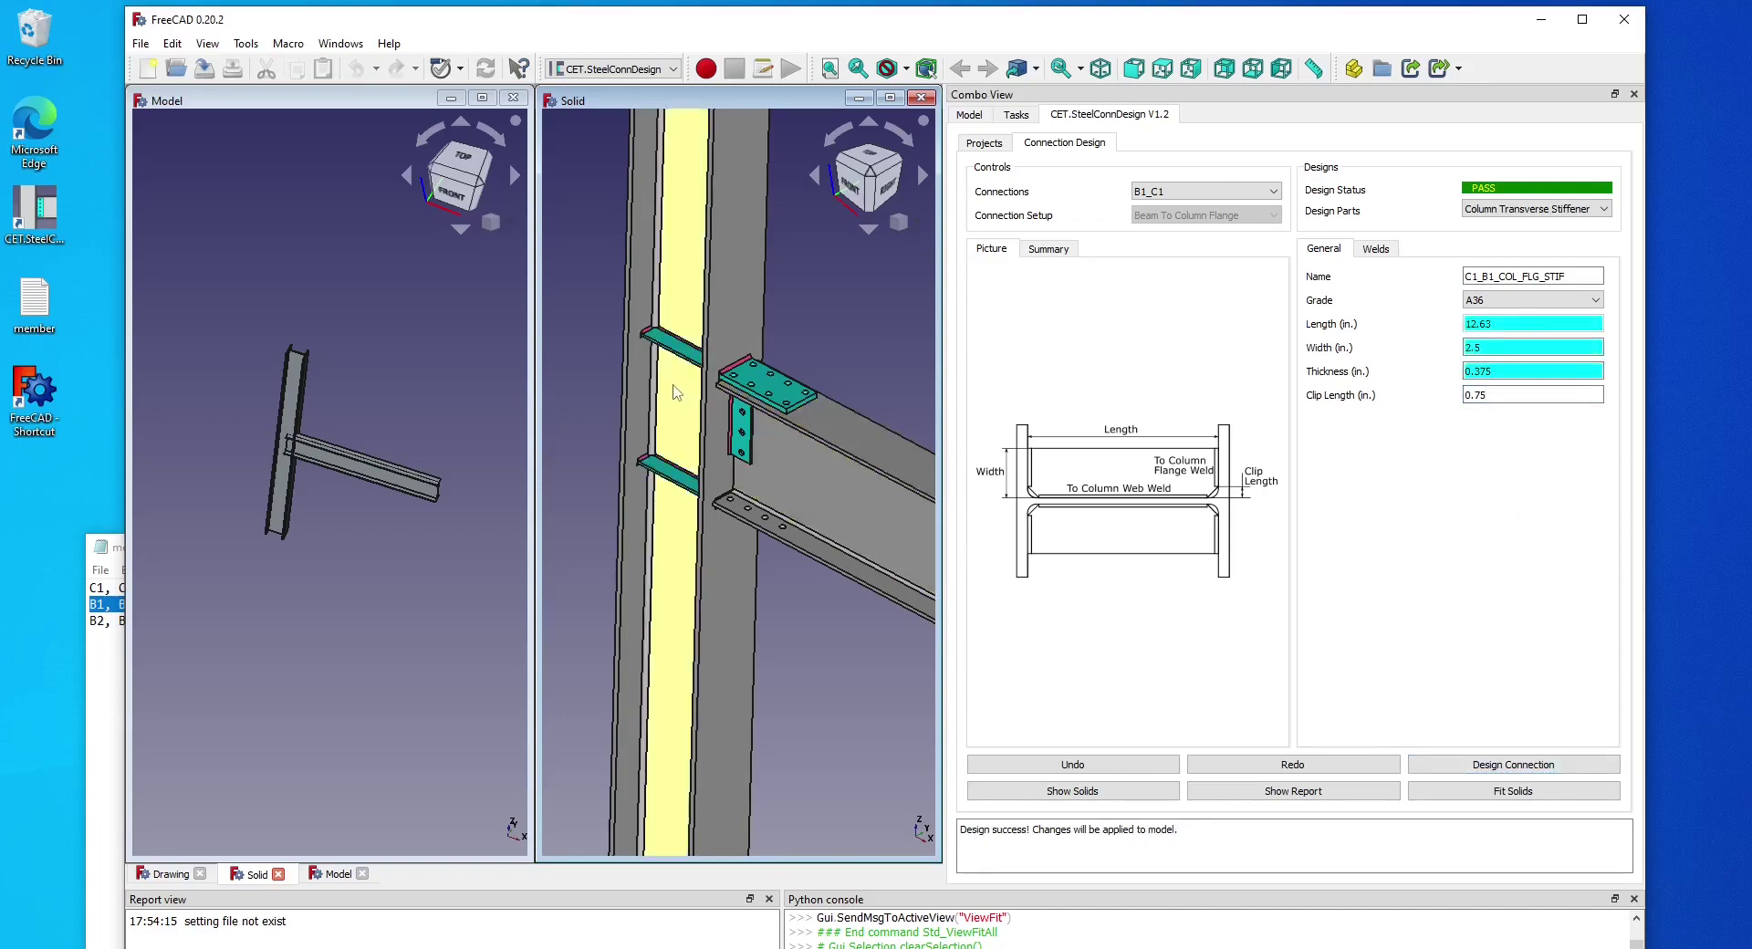
left_click(1053, 250)
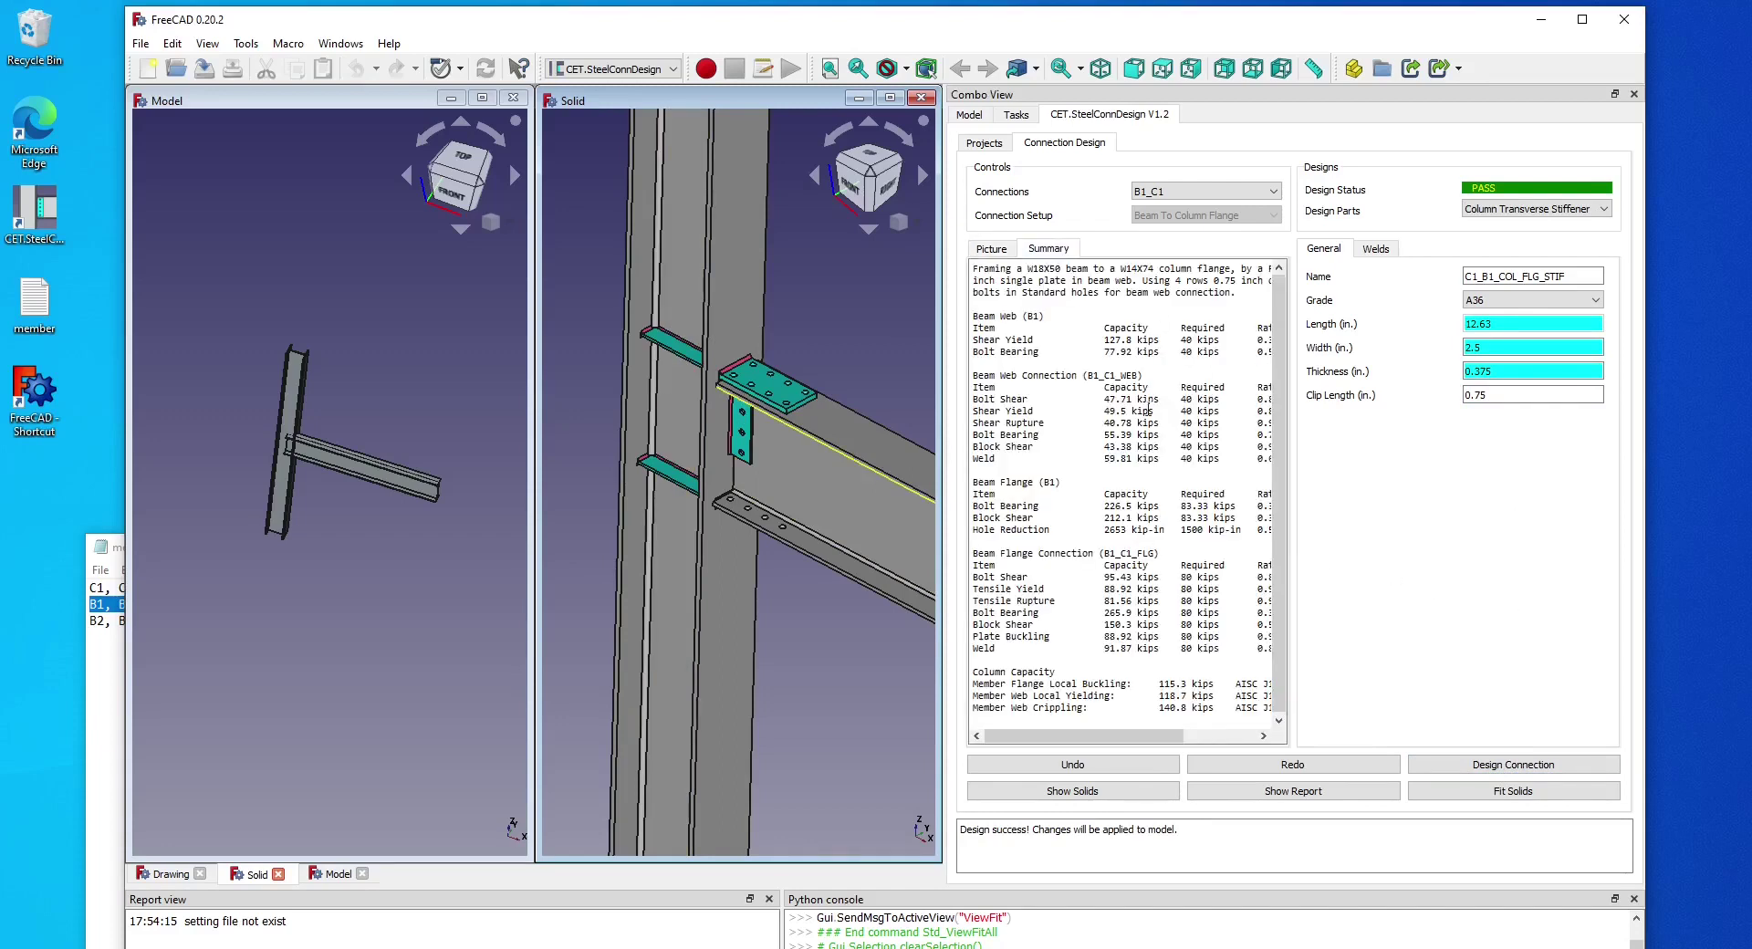
left_click_drag(1121, 718, 1055, 677)
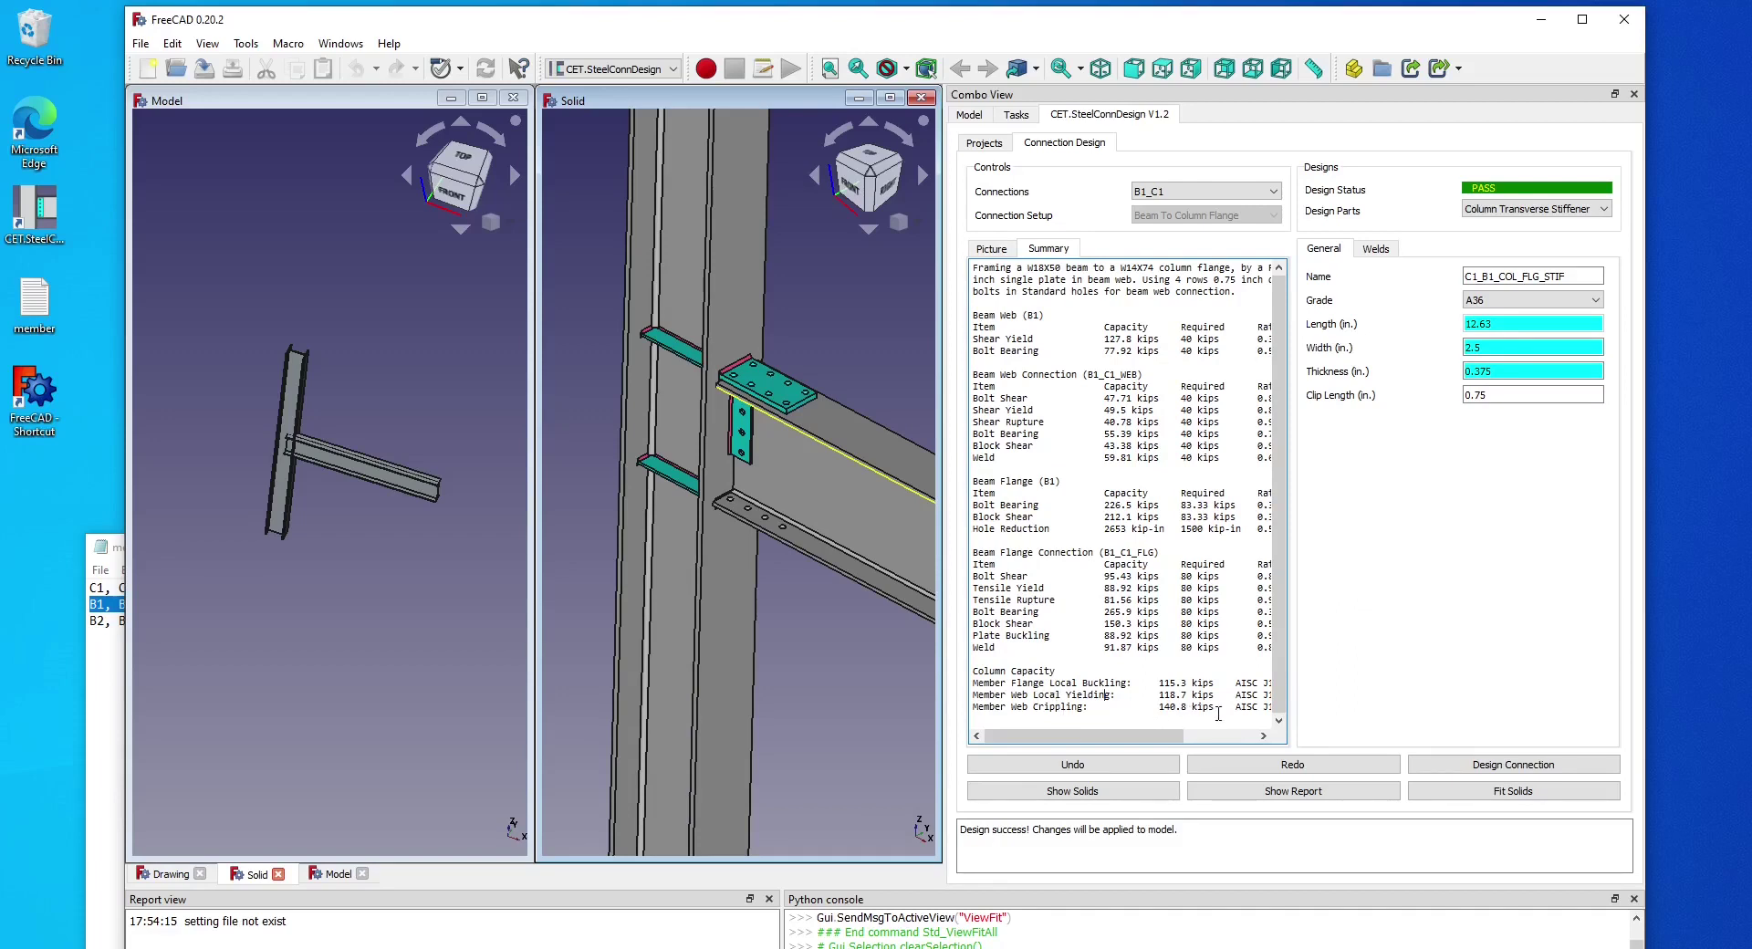
Step: Change the section size of column C1 to W14X120 and redesign the connection
left_click(1541, 208)
scroll(1537, 228, "up", 2)
left_click(1533, 218)
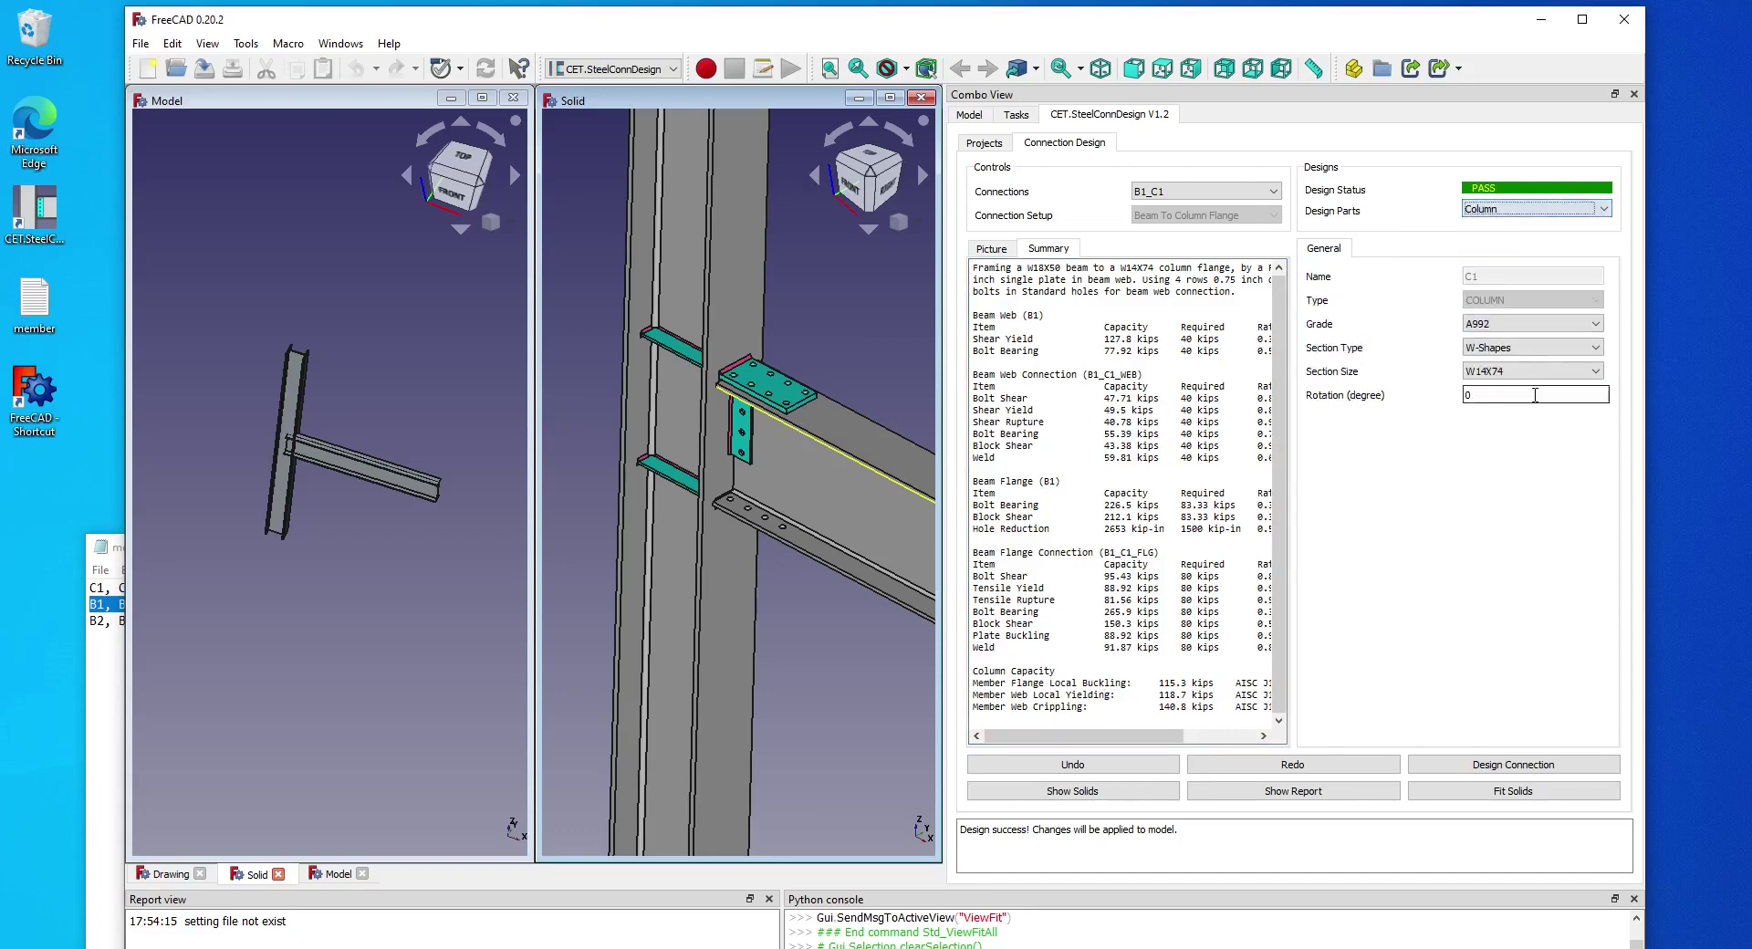
left_click(1592, 372)
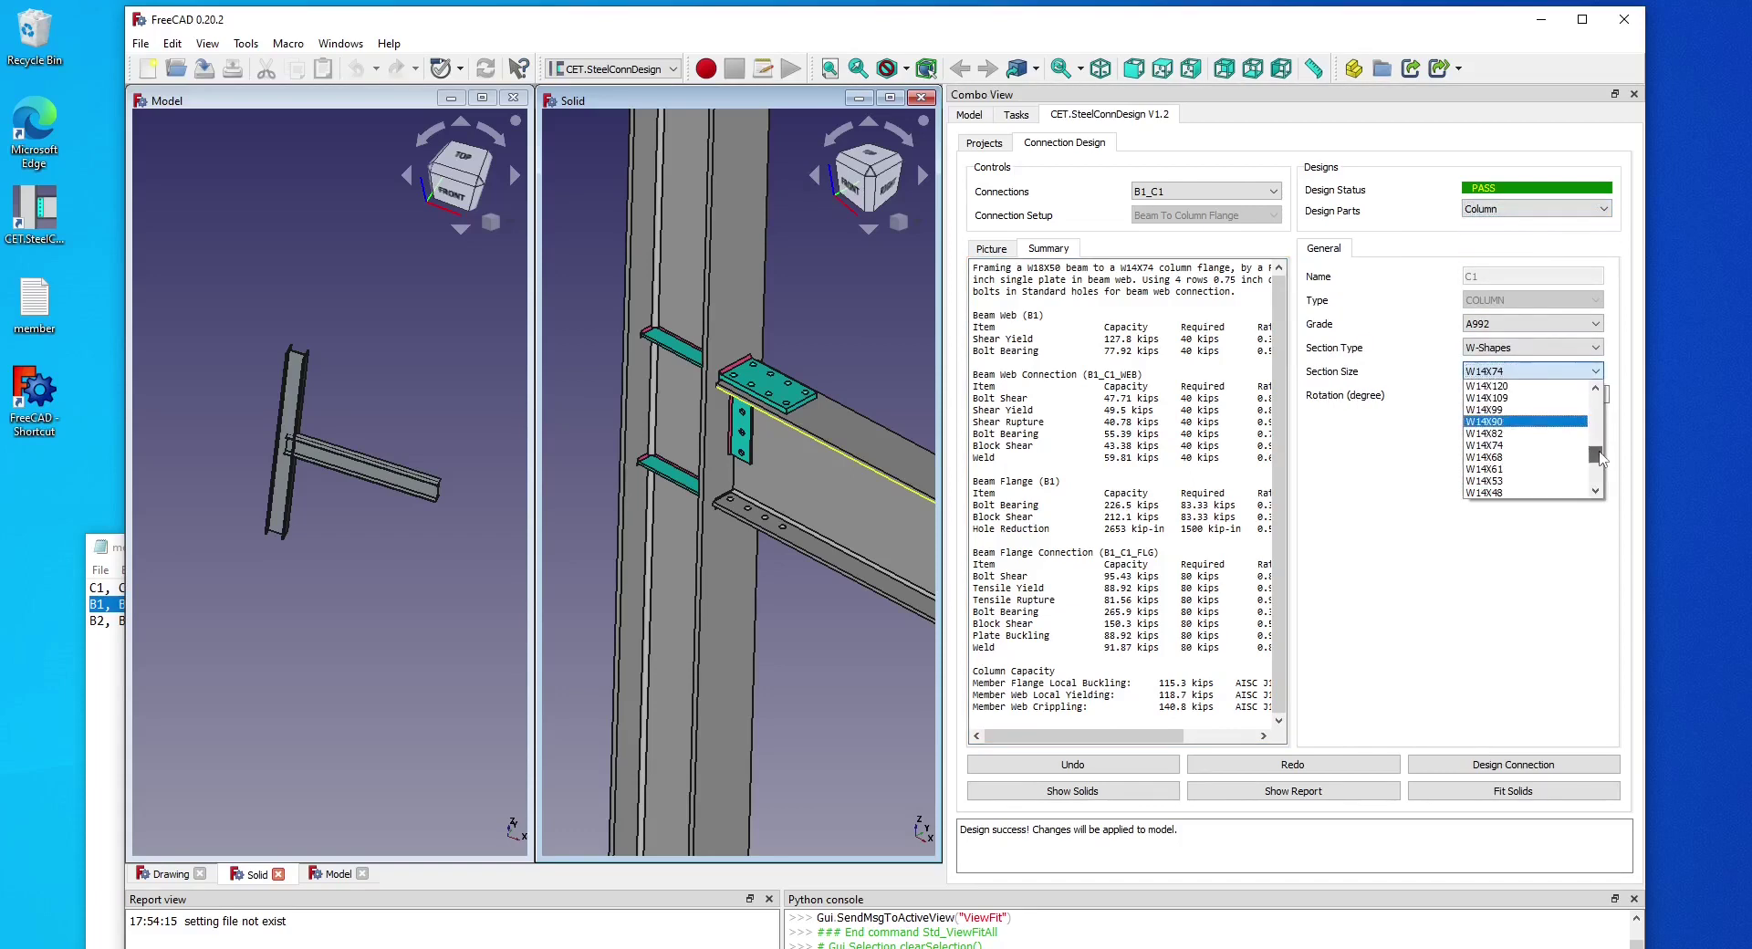
left_click(1488, 386)
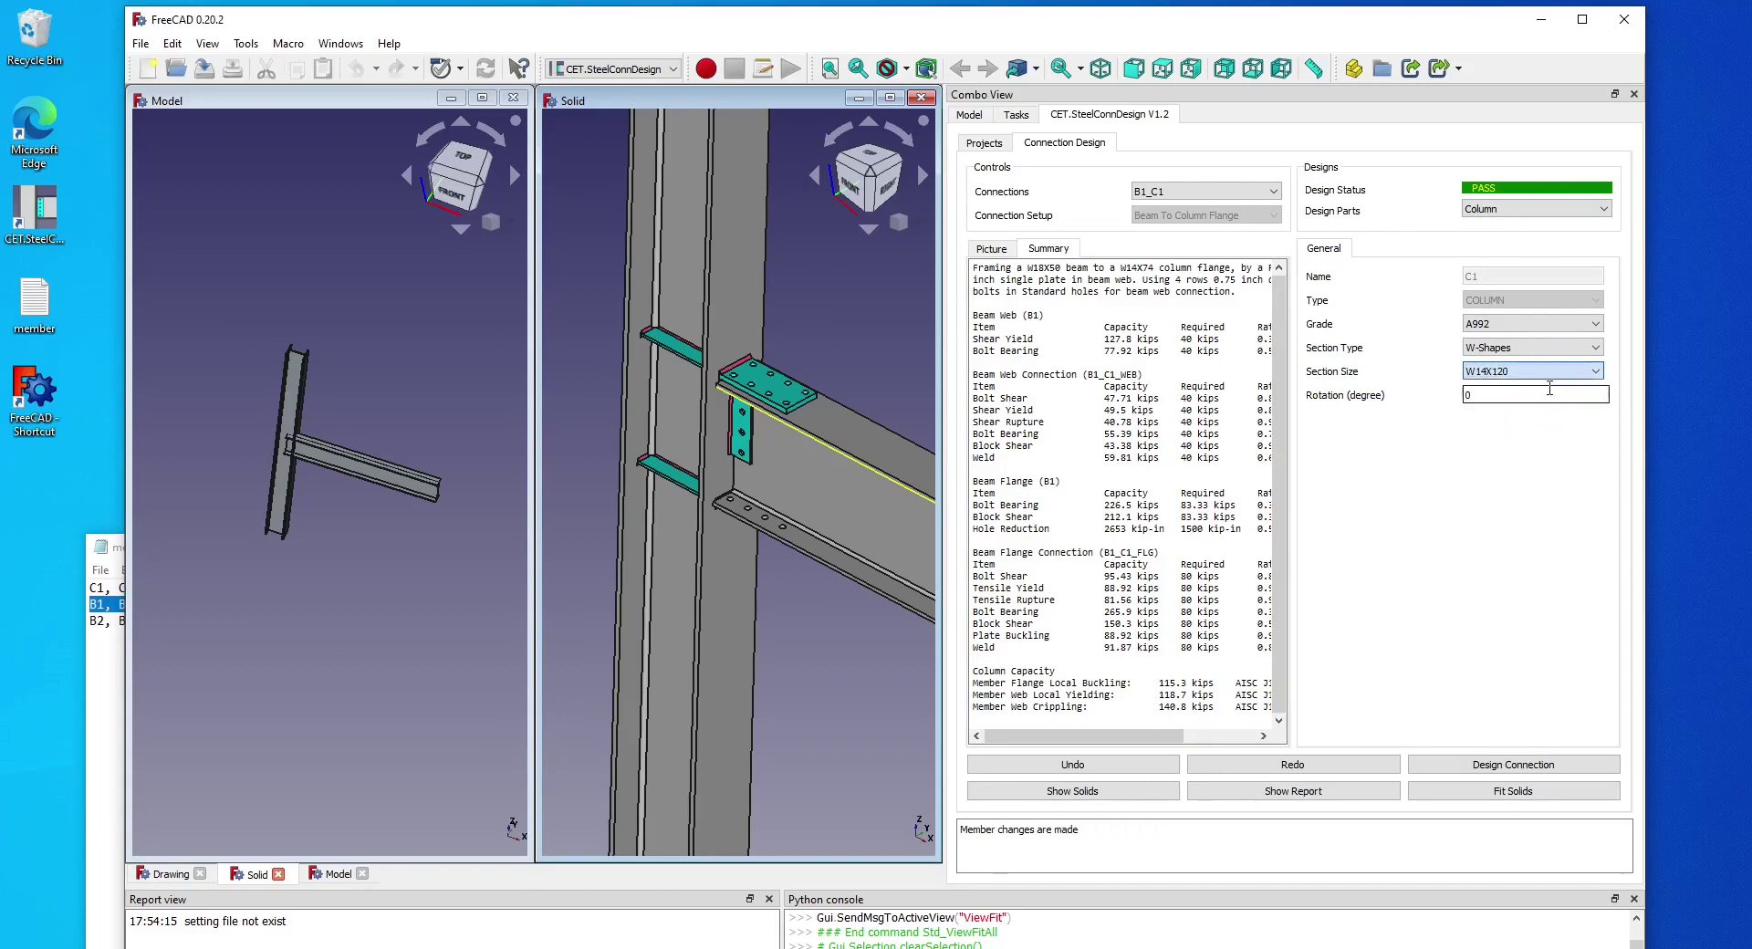
left_click(1549, 775)
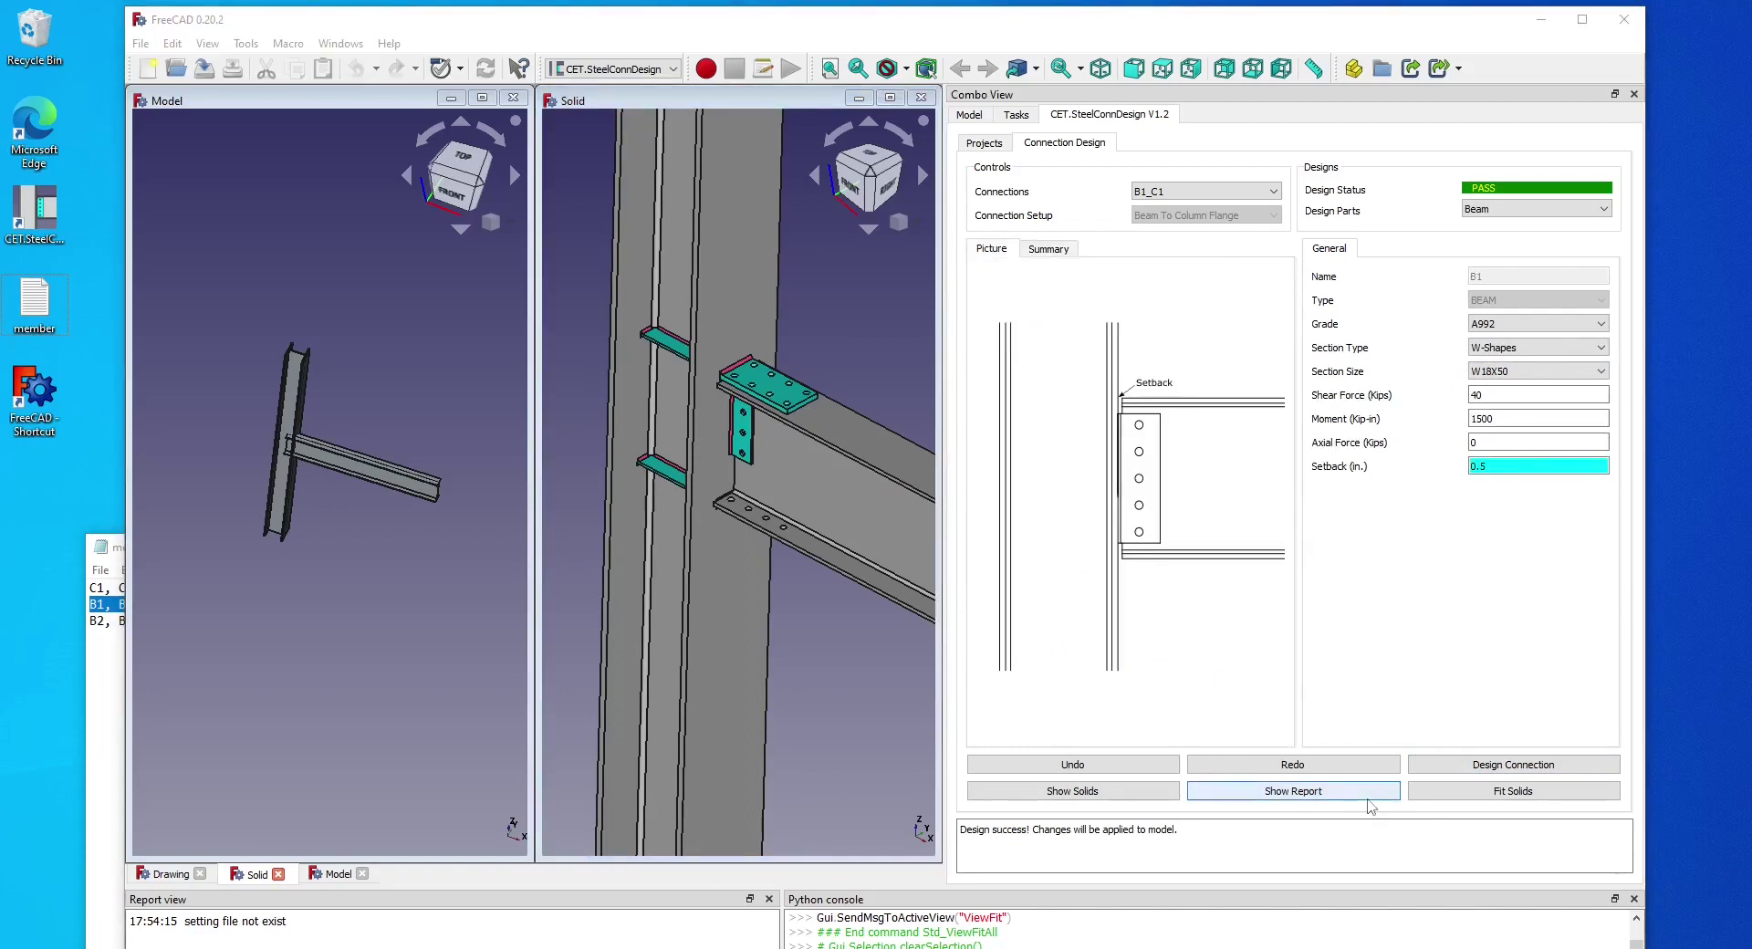
Step: Open the design report of B1_C1 and examine the column flange stiffener checks through to the weld strength at the column web
left_click(1358, 794)
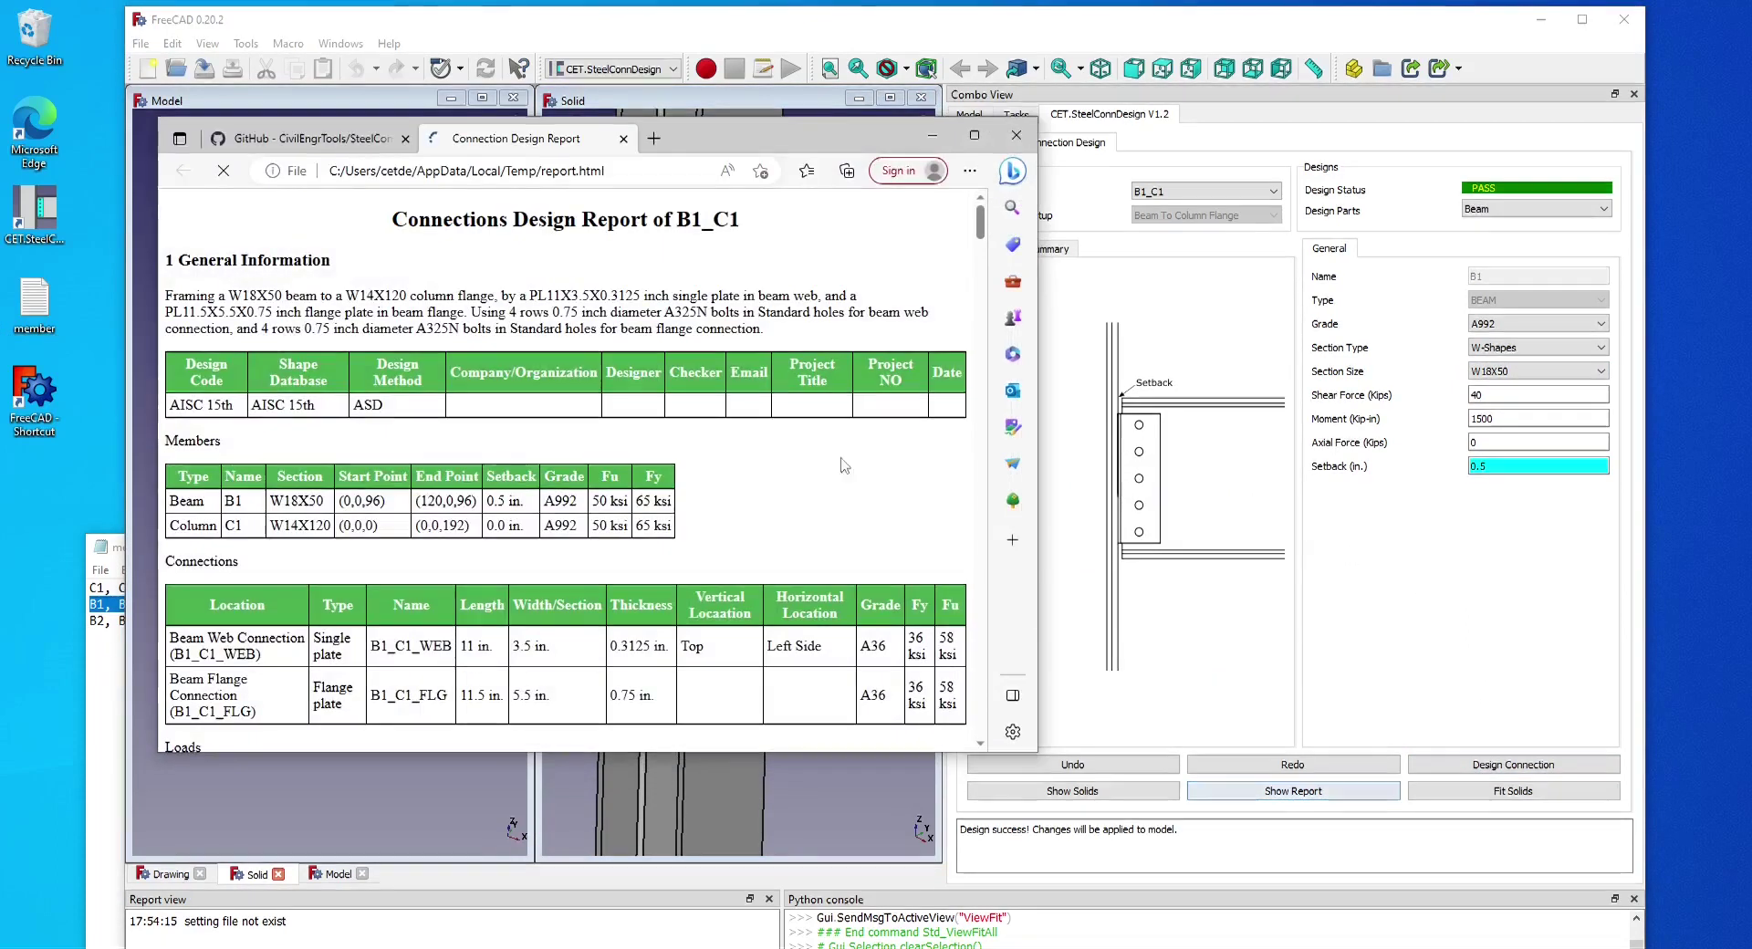
left_click_drag(982, 228, 922, 591)
scroll(924, 592, "down", 5)
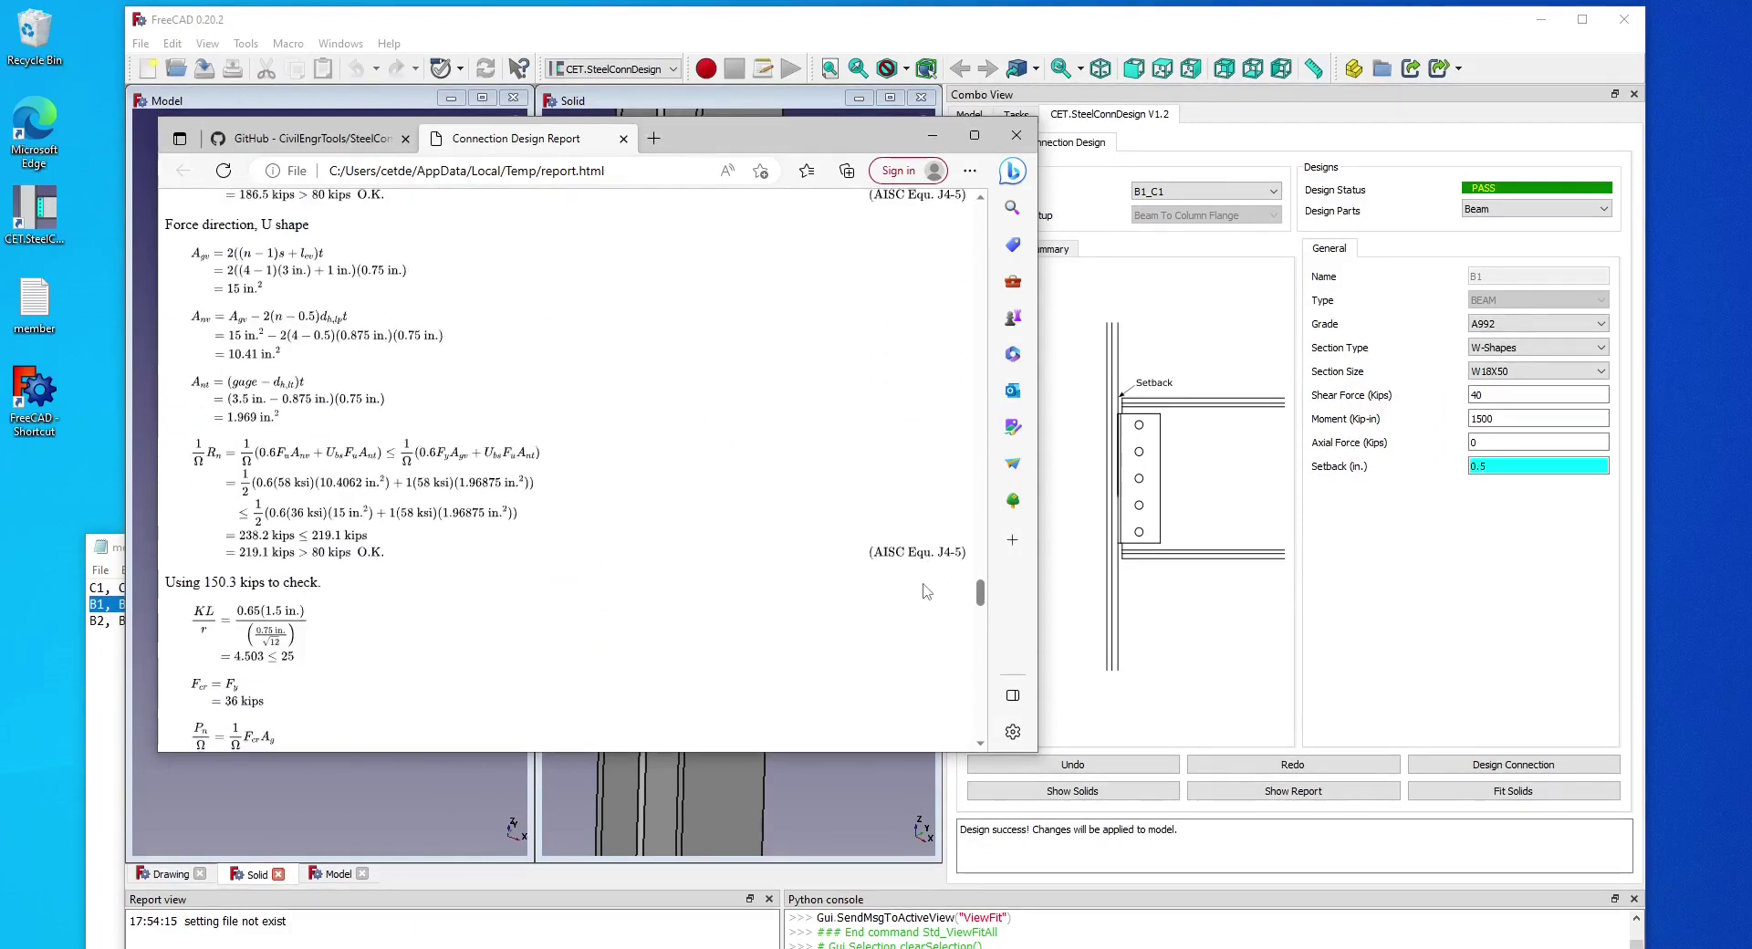
scroll(927, 591, "down", 10)
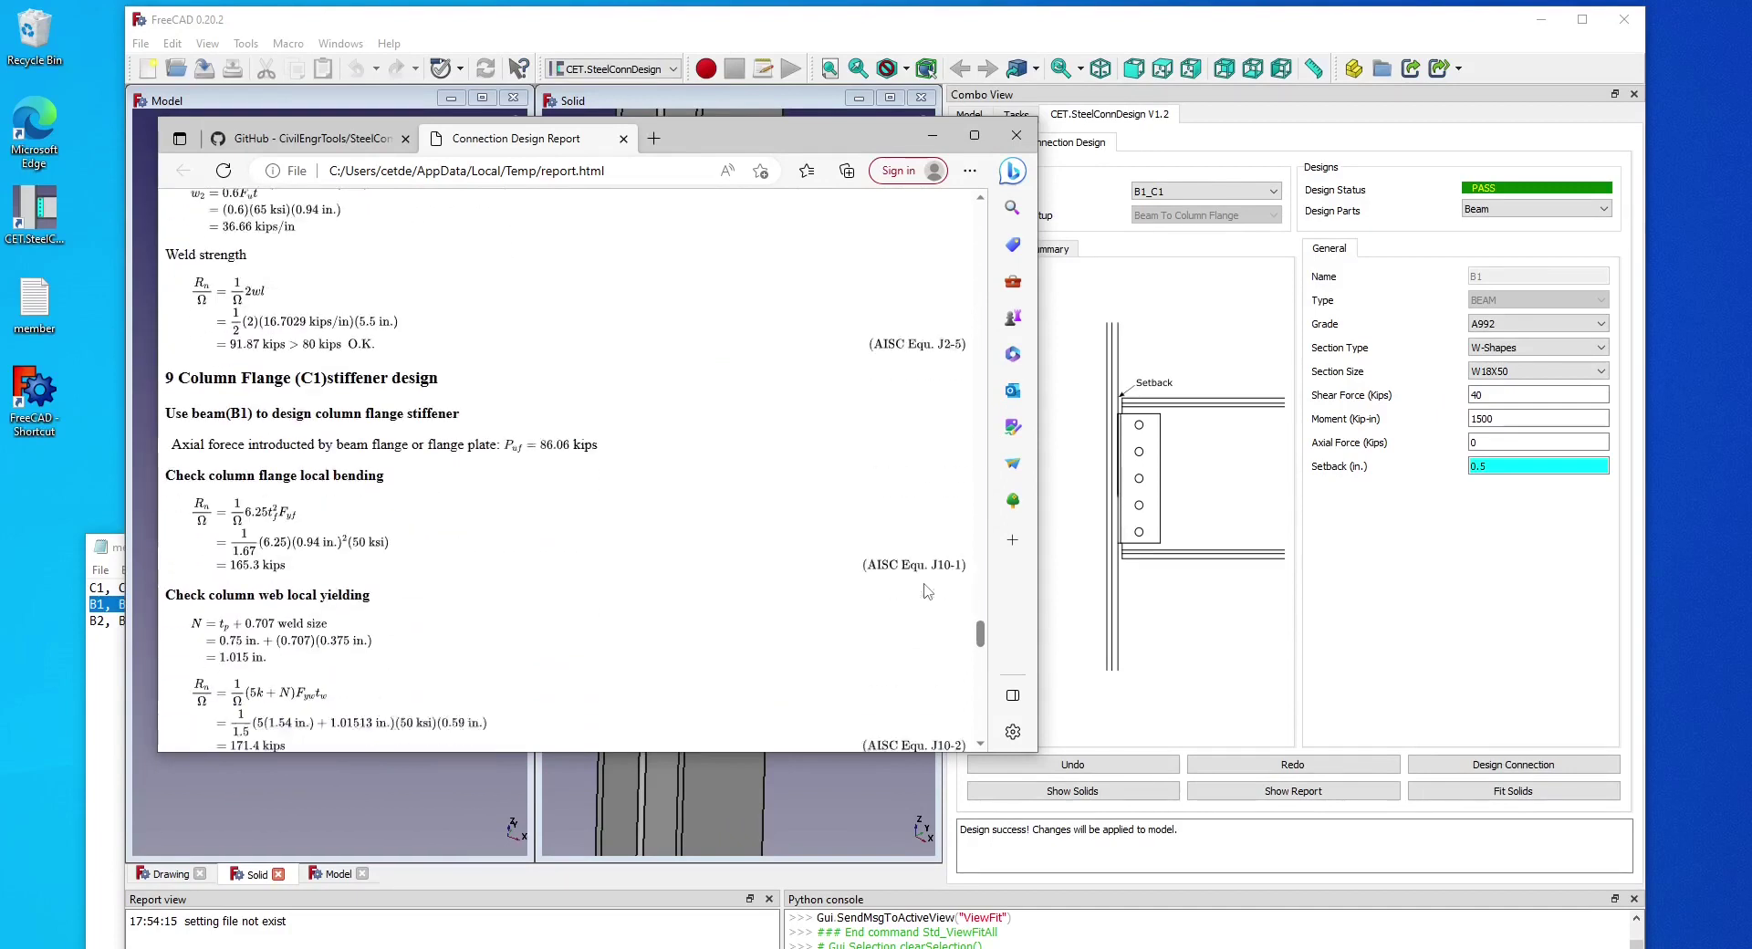
scroll(755, 575, "down", 3)
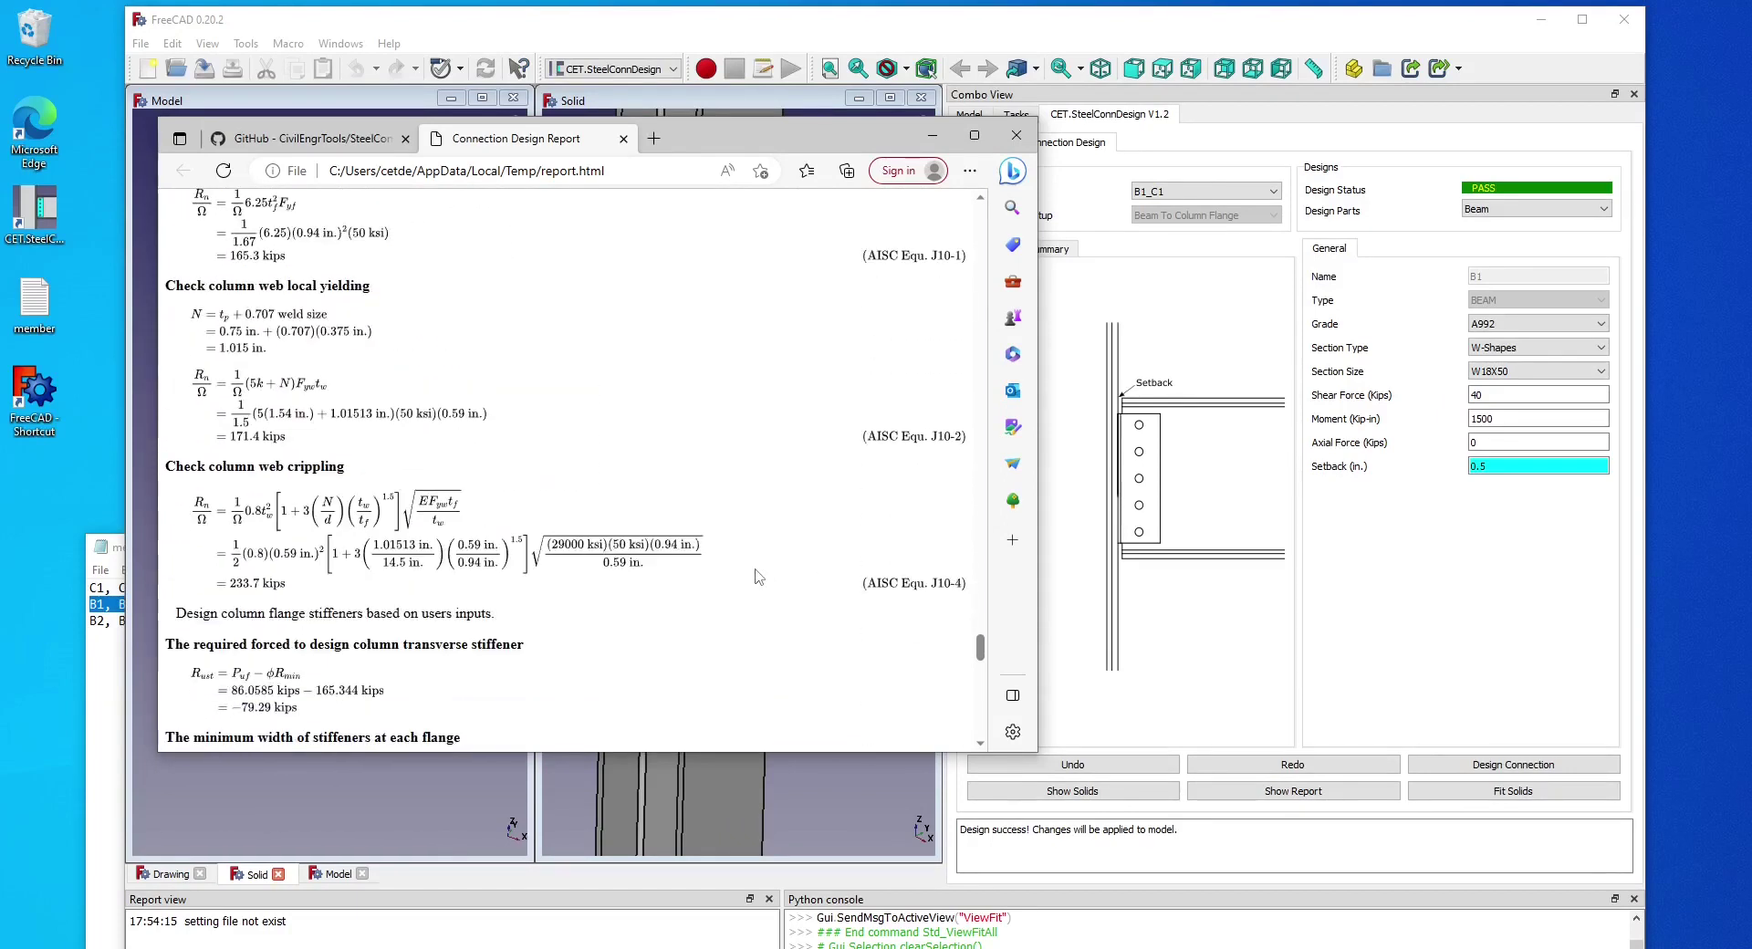
scroll(356, 405, "up", 1)
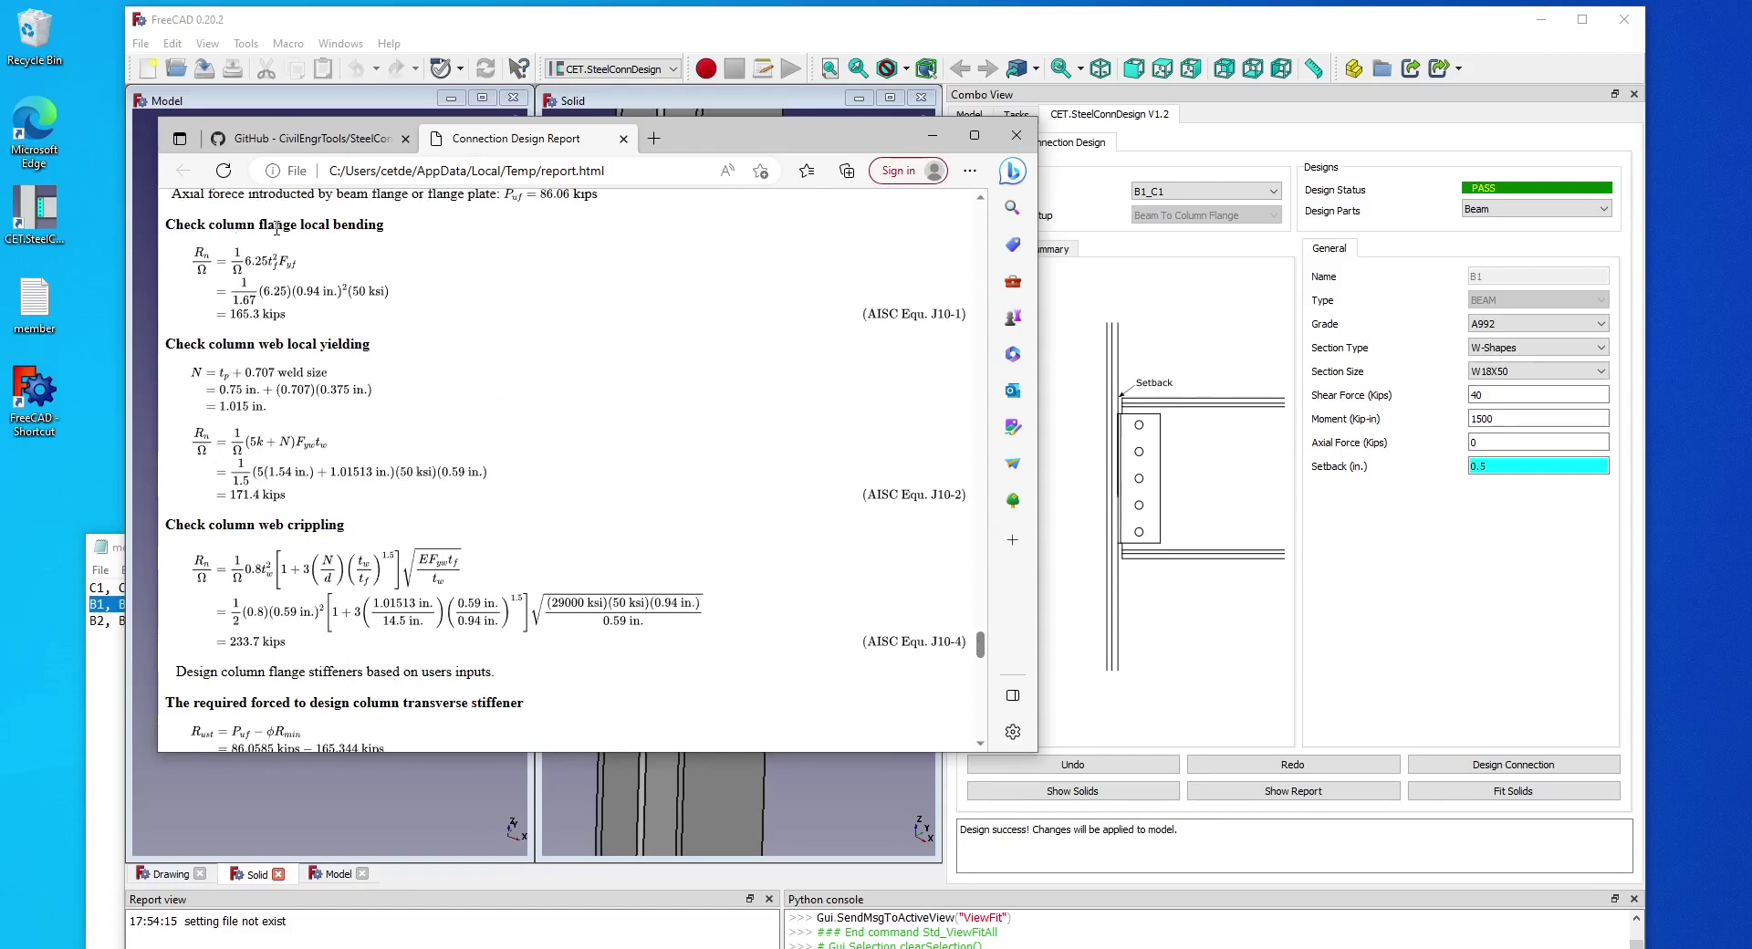
scroll(277, 228, "down", 5)
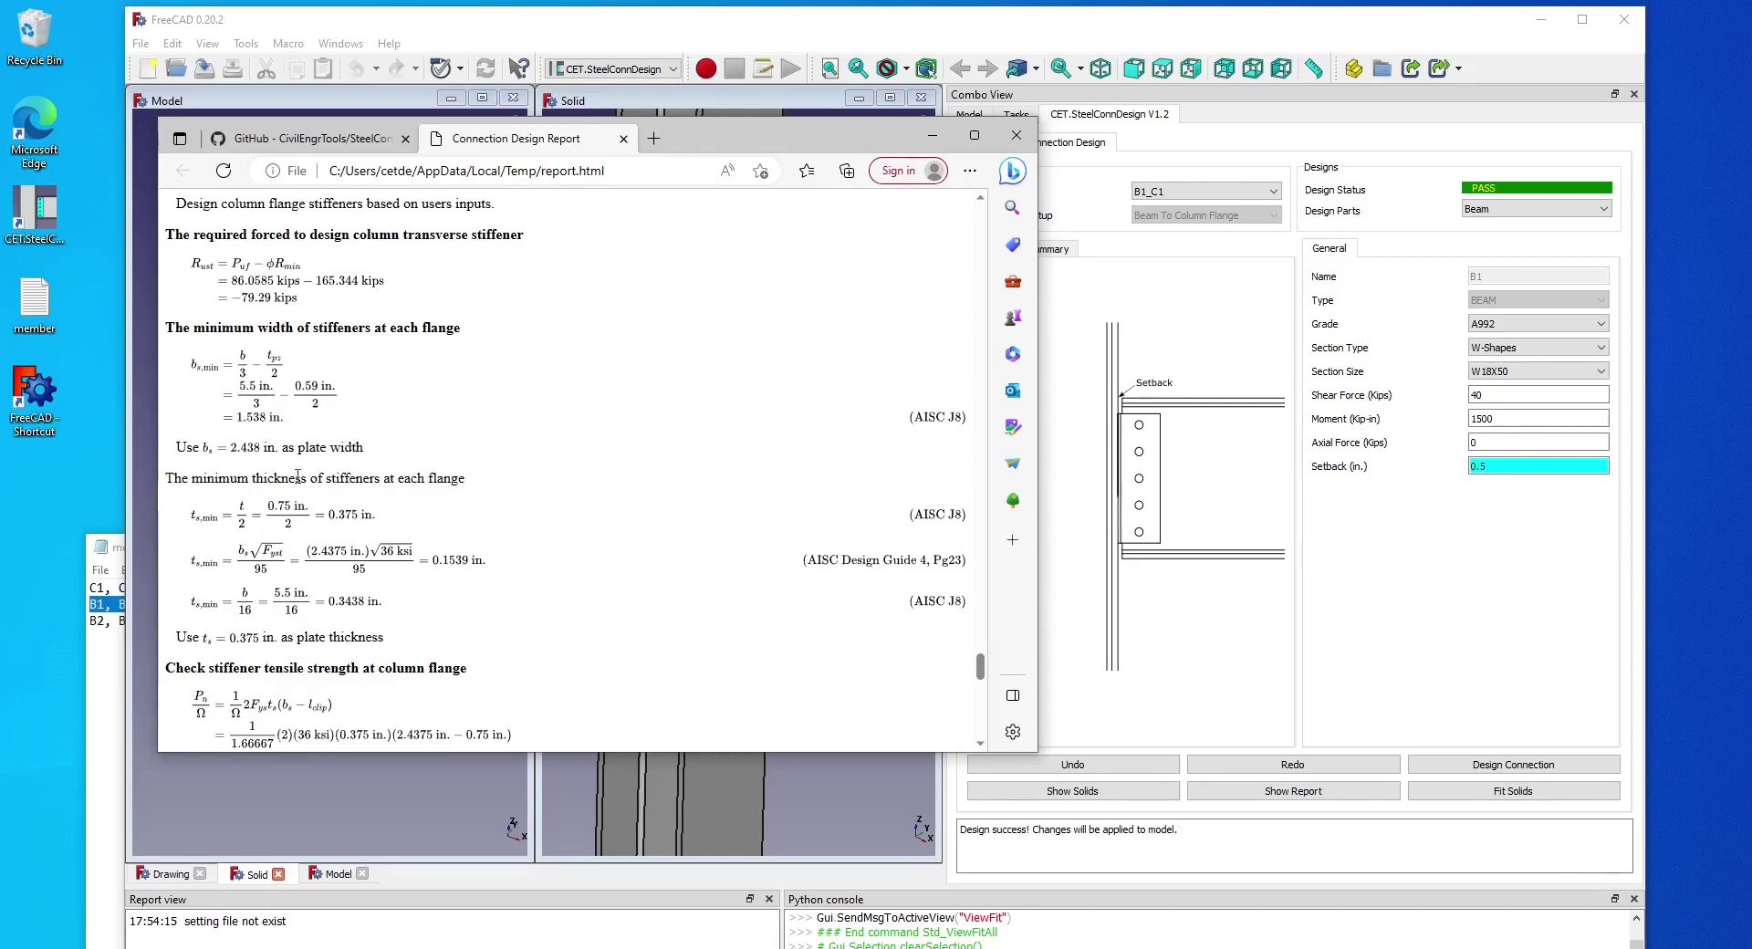
scroll(406, 573, "down", 5)
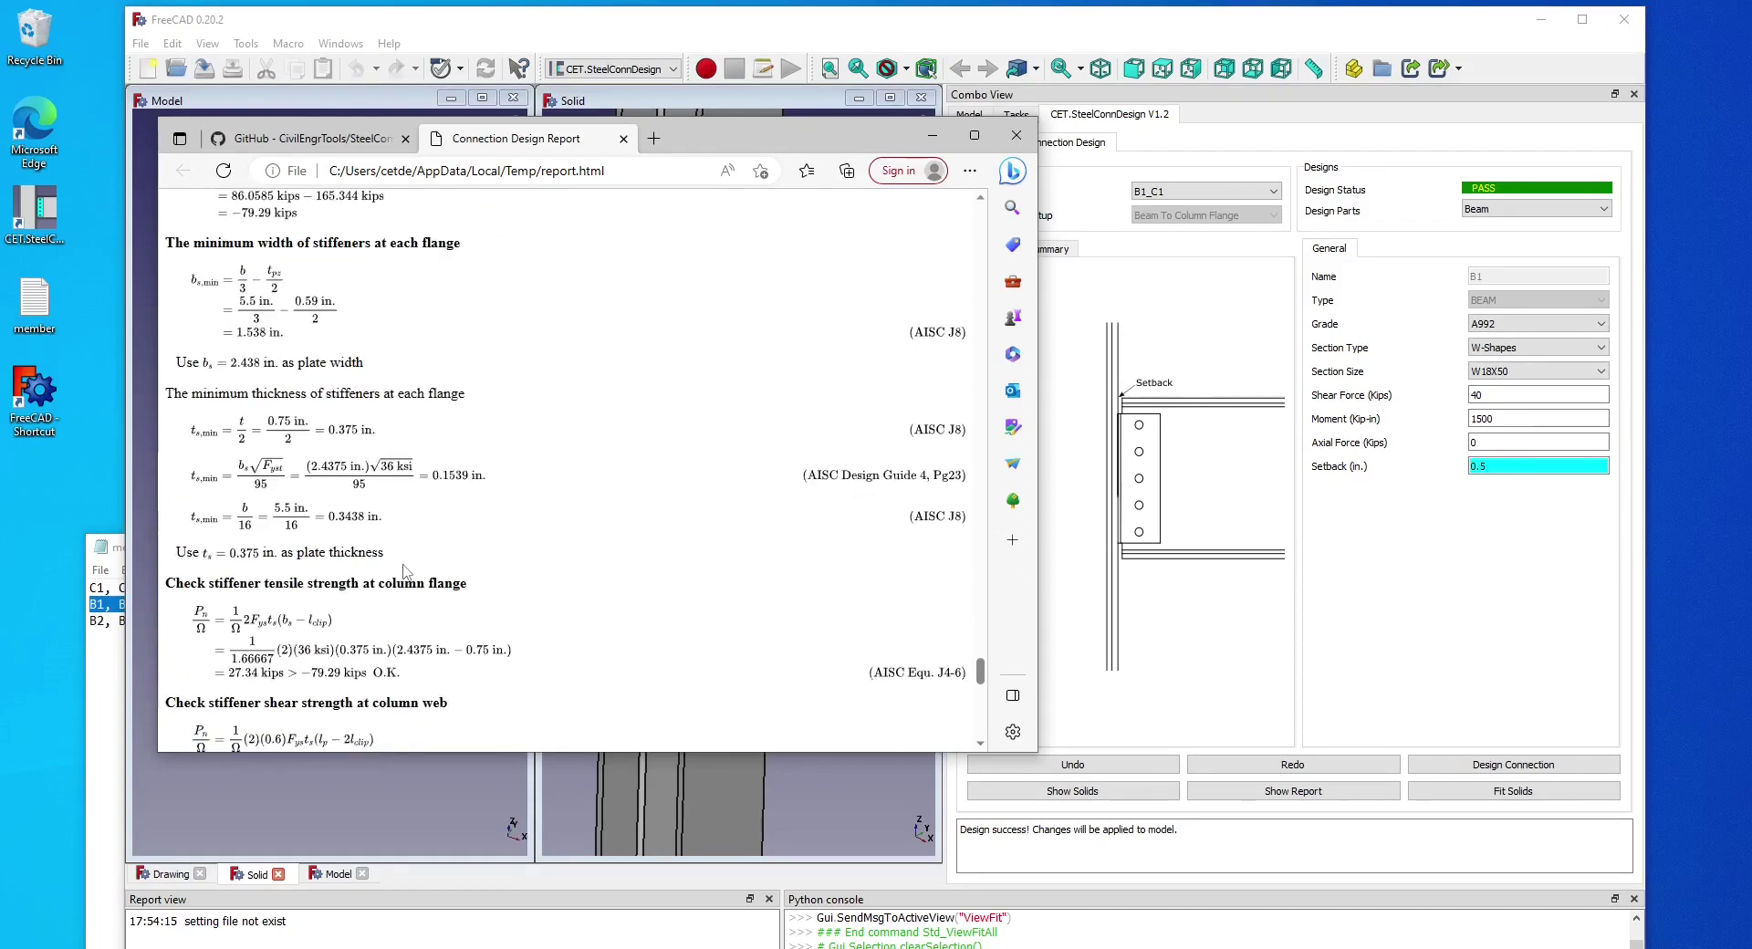
scroll(406, 572, "down", 5)
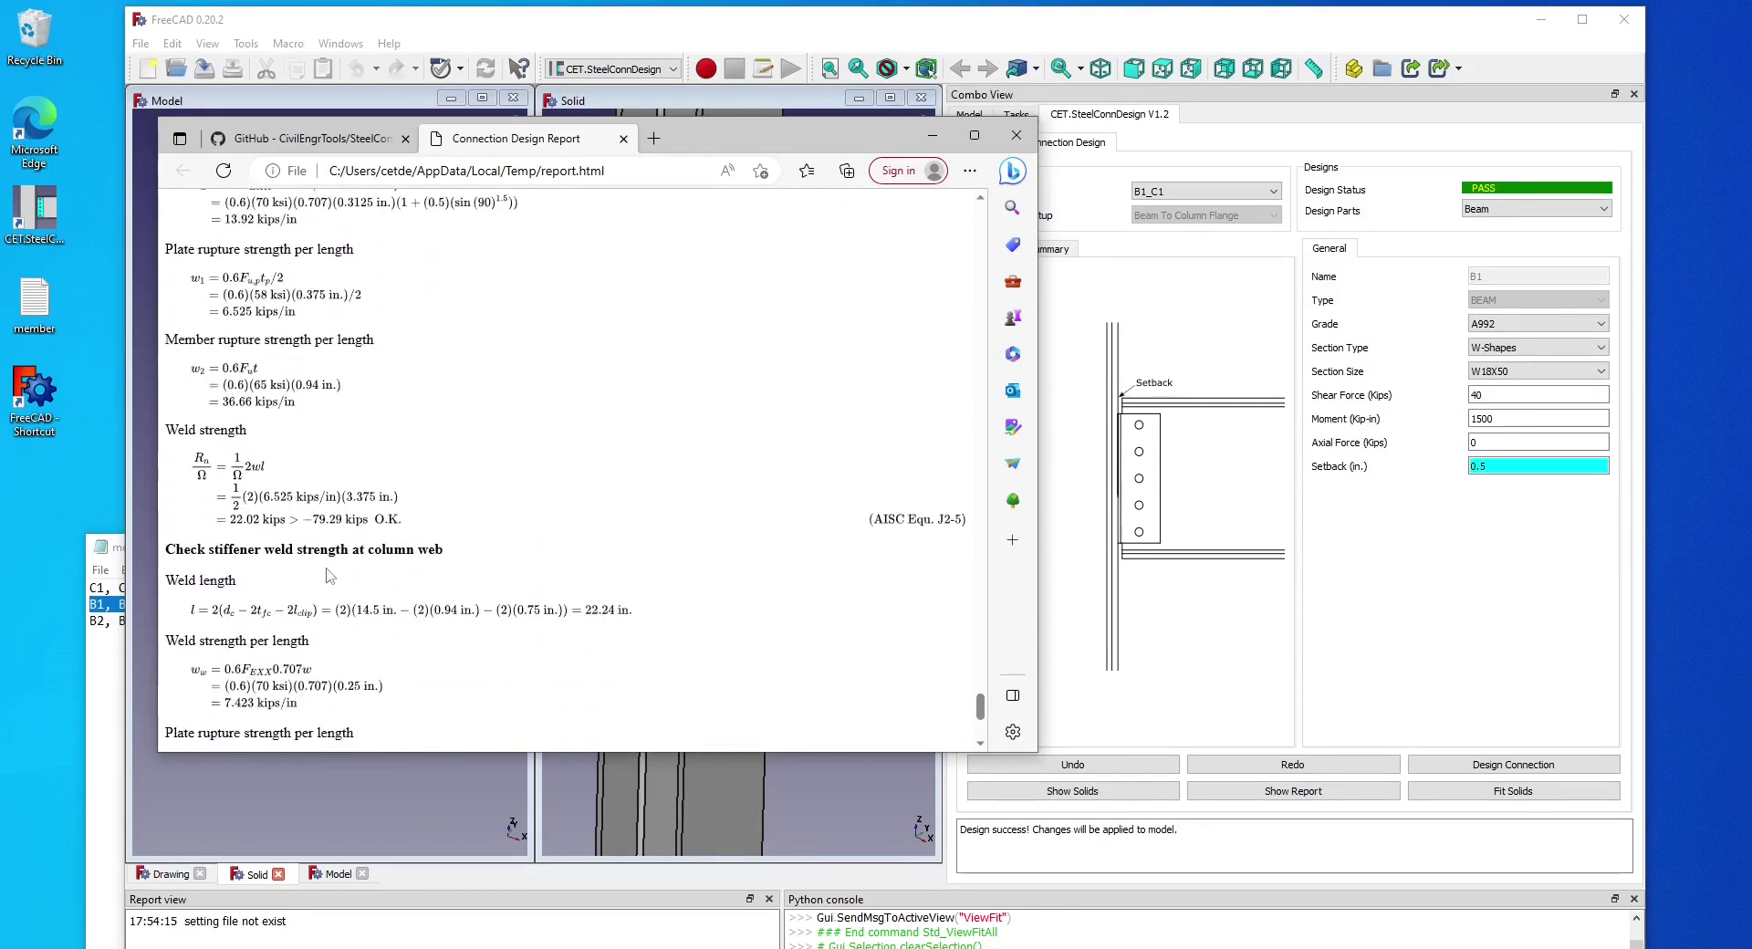
scroll(331, 575, "down", 4)
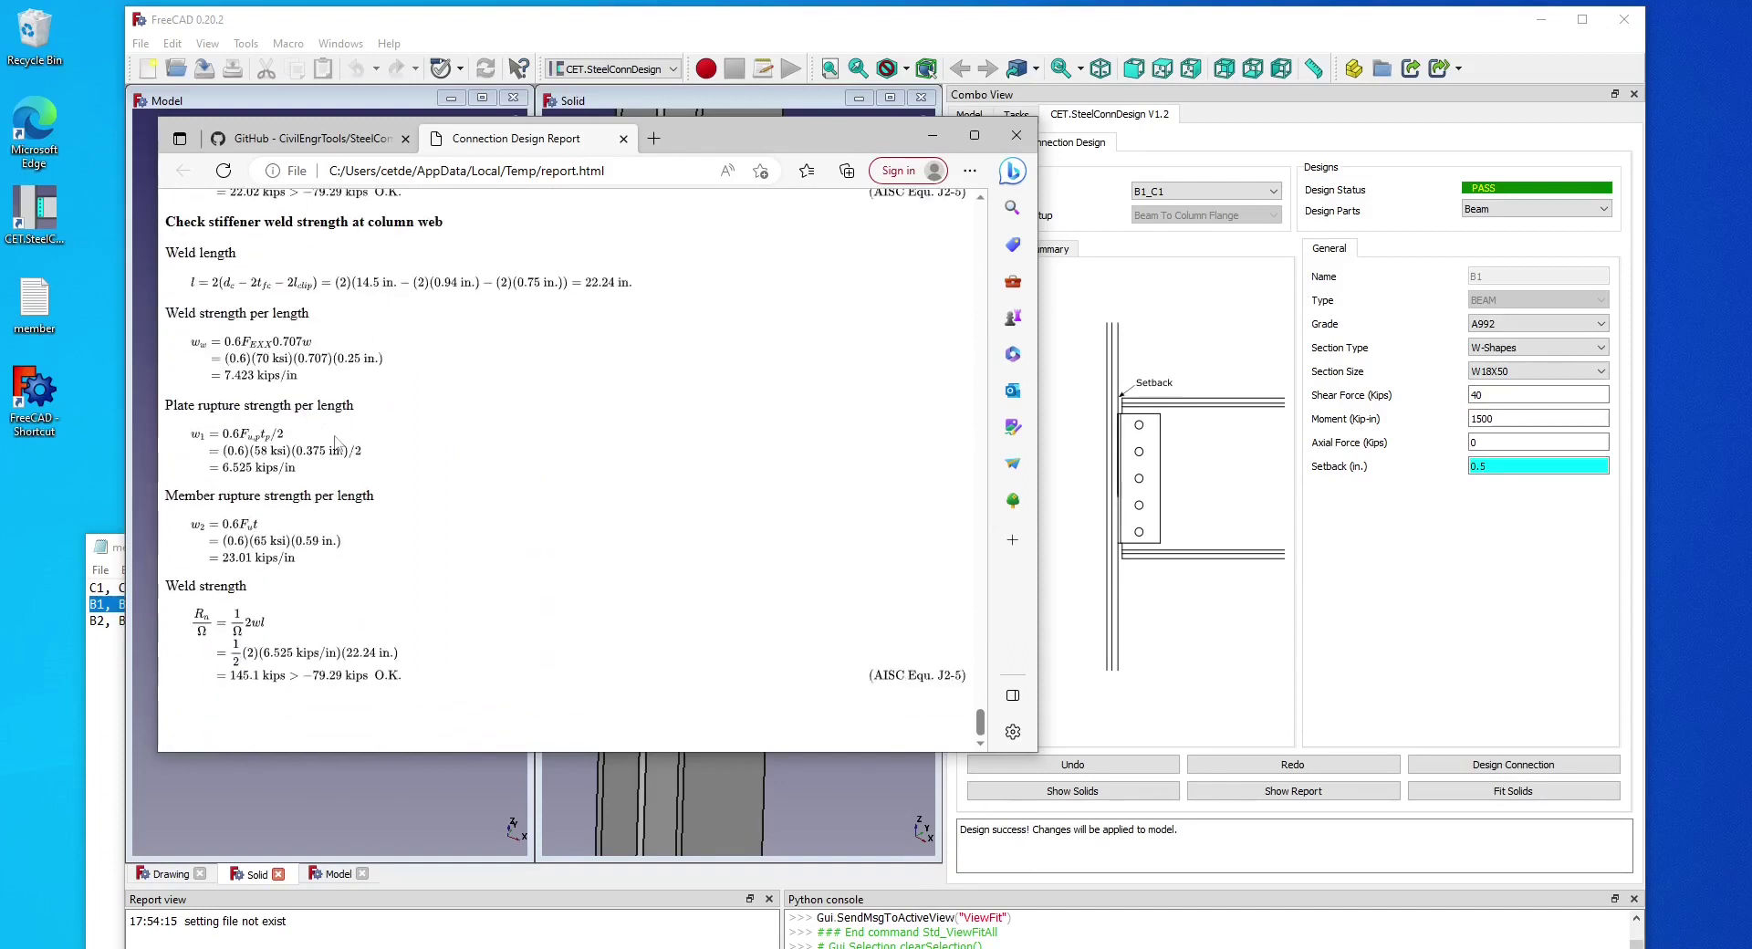
scroll(333, 406, "up", 2)
scroll(349, 427, "down", 2)
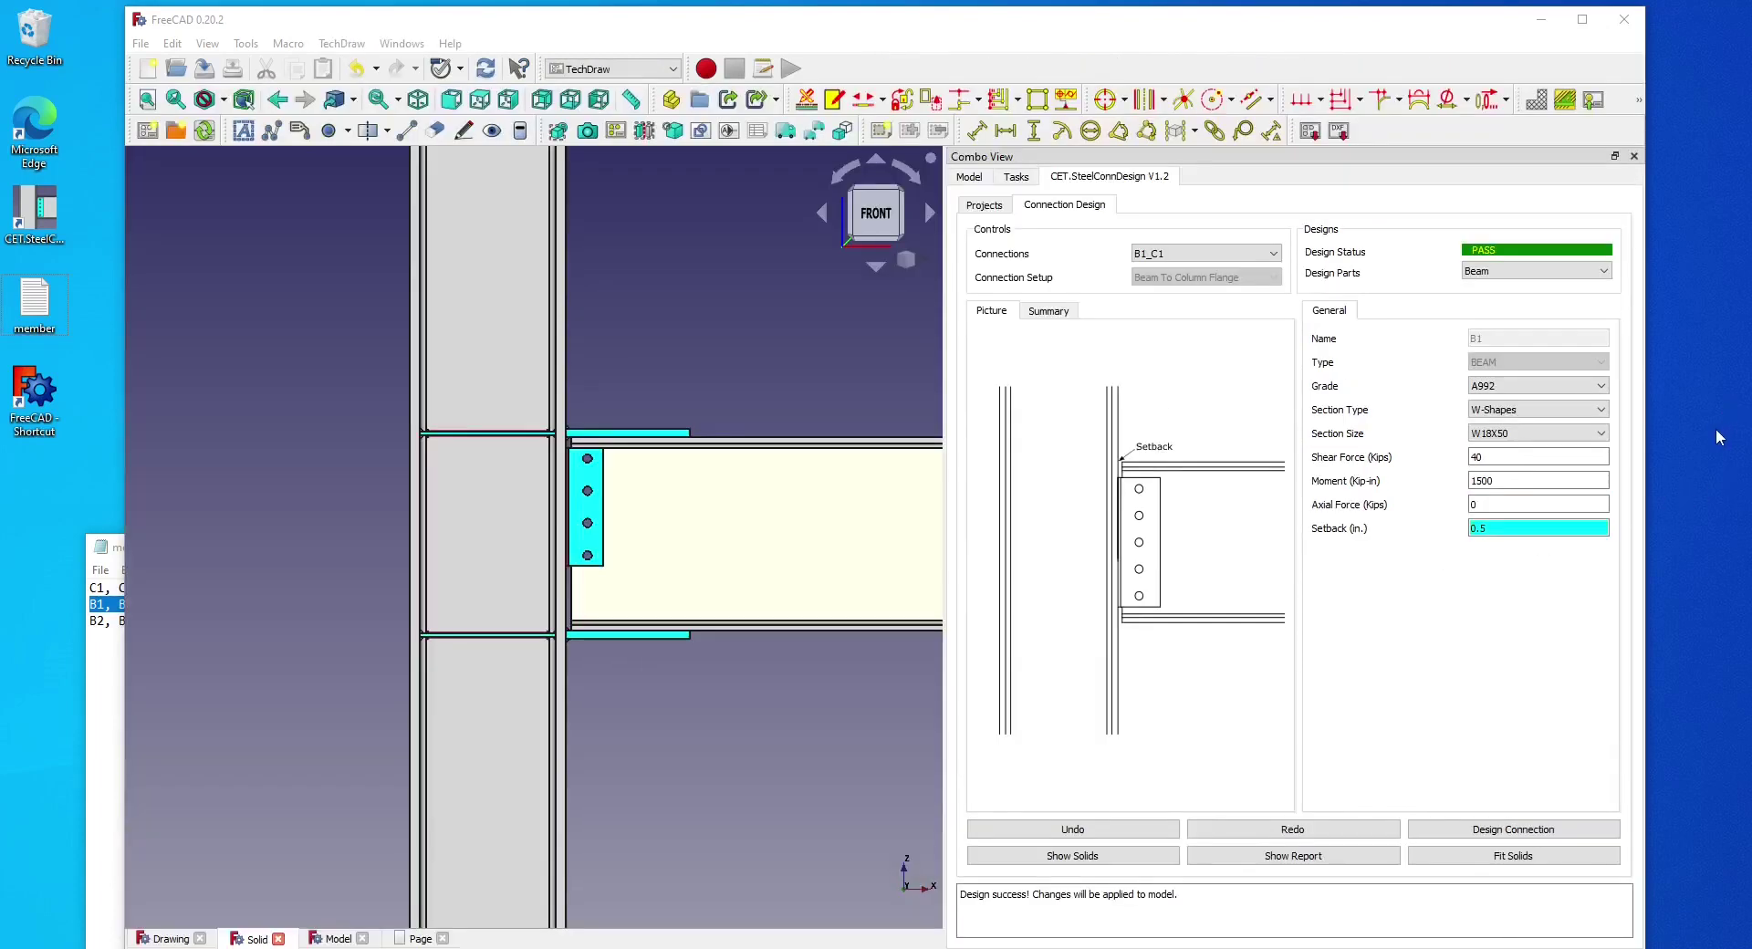
Step: Review the general and dimension preferences for TechDraw, including the dimension format, and accept them
left_click(178, 44)
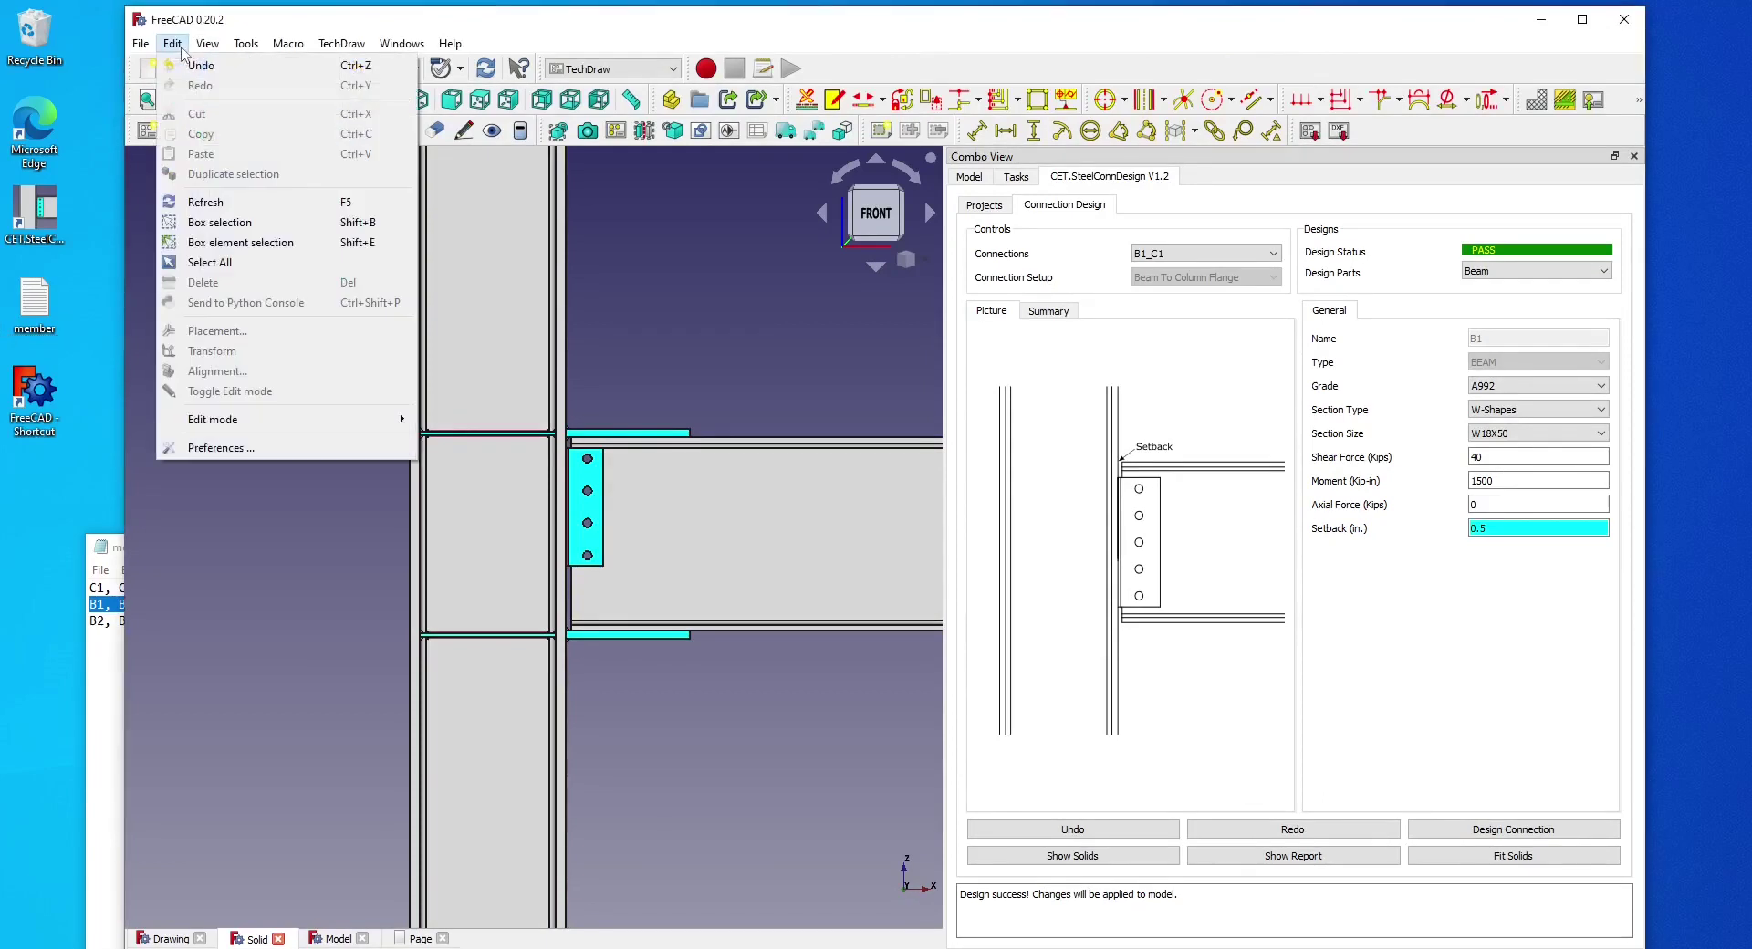
left_click(221, 447)
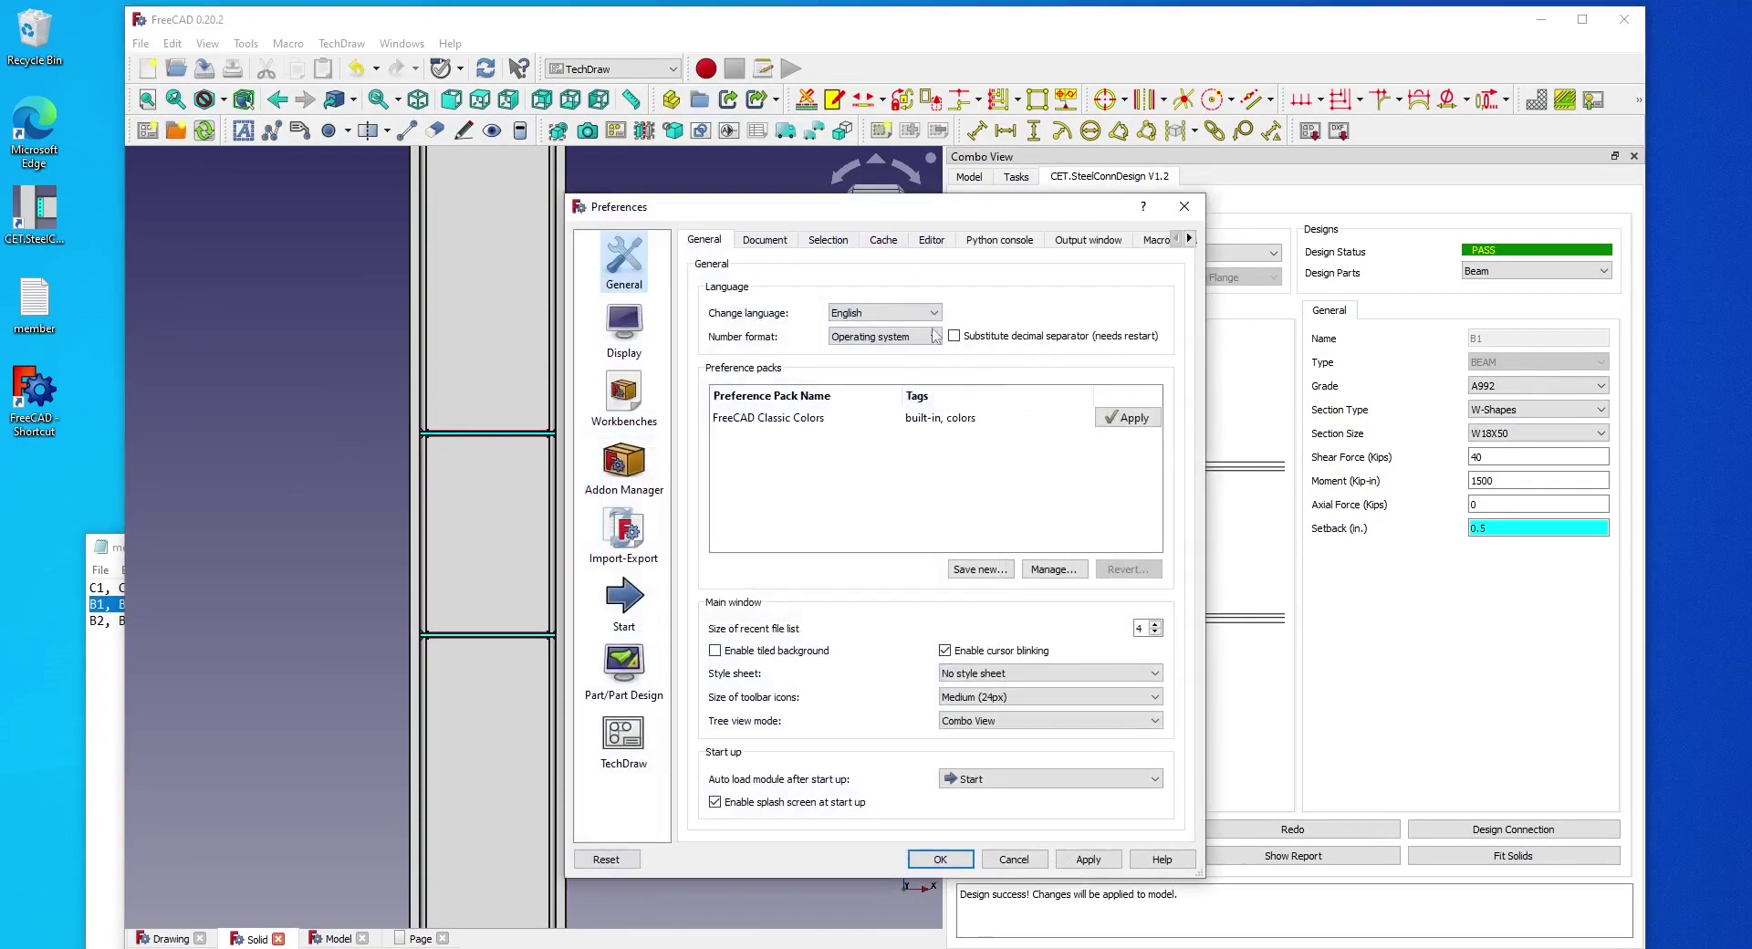
left_click(623, 738)
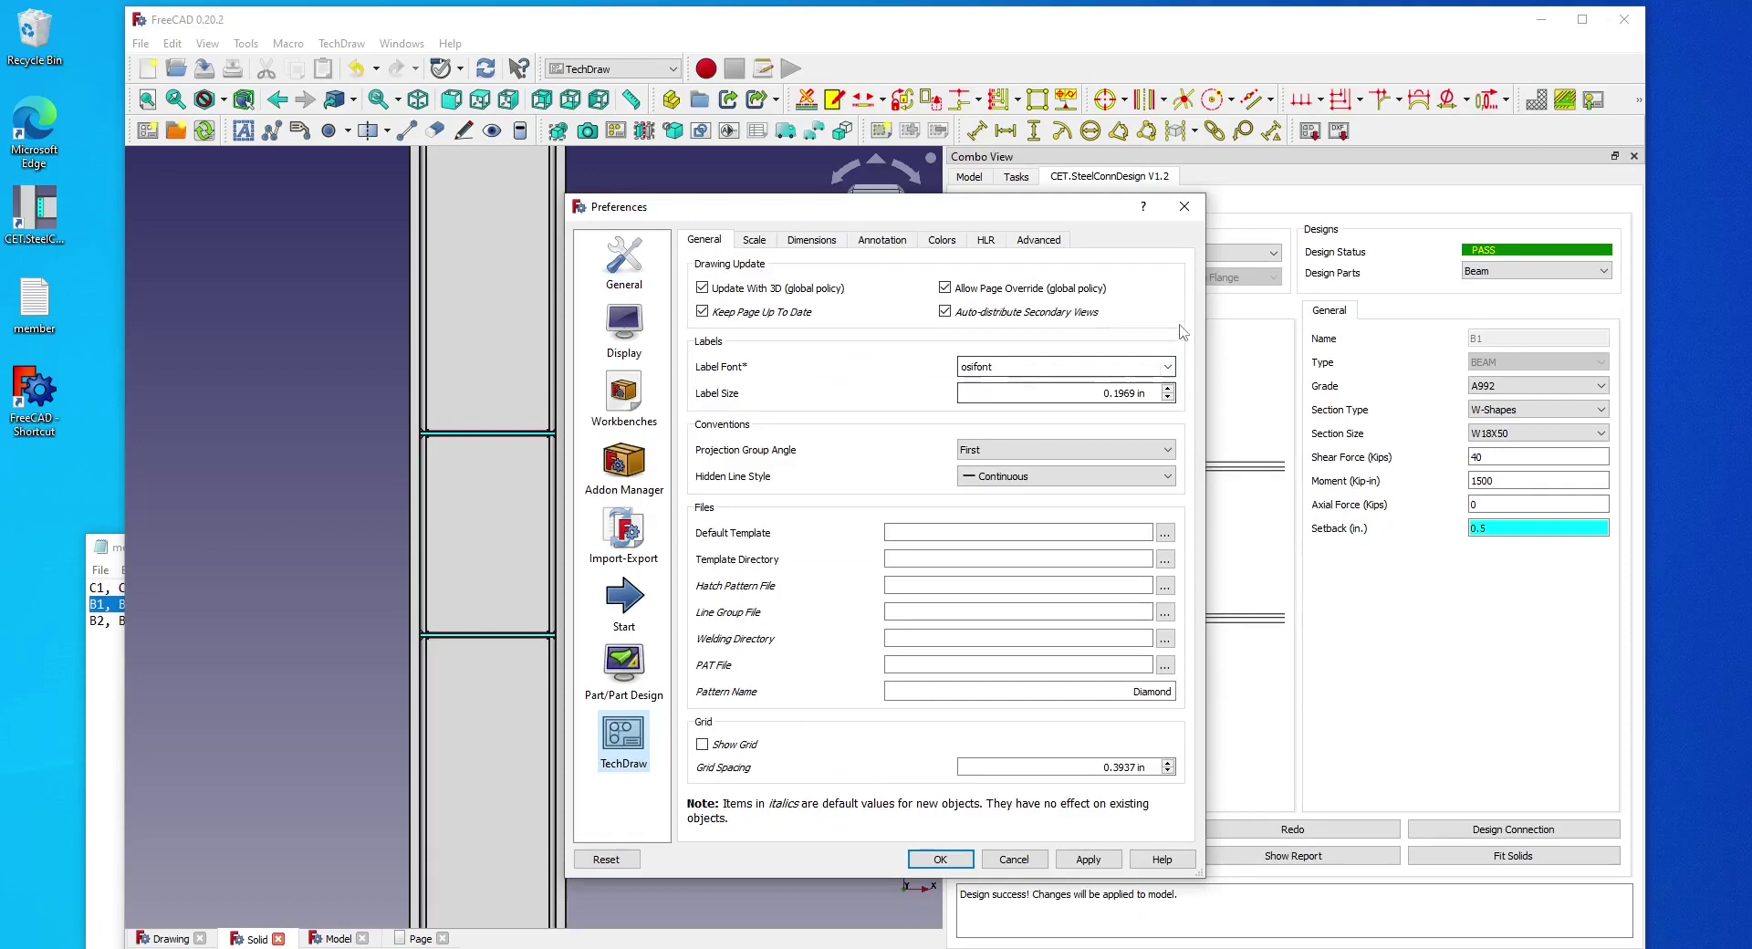
left_click(815, 240)
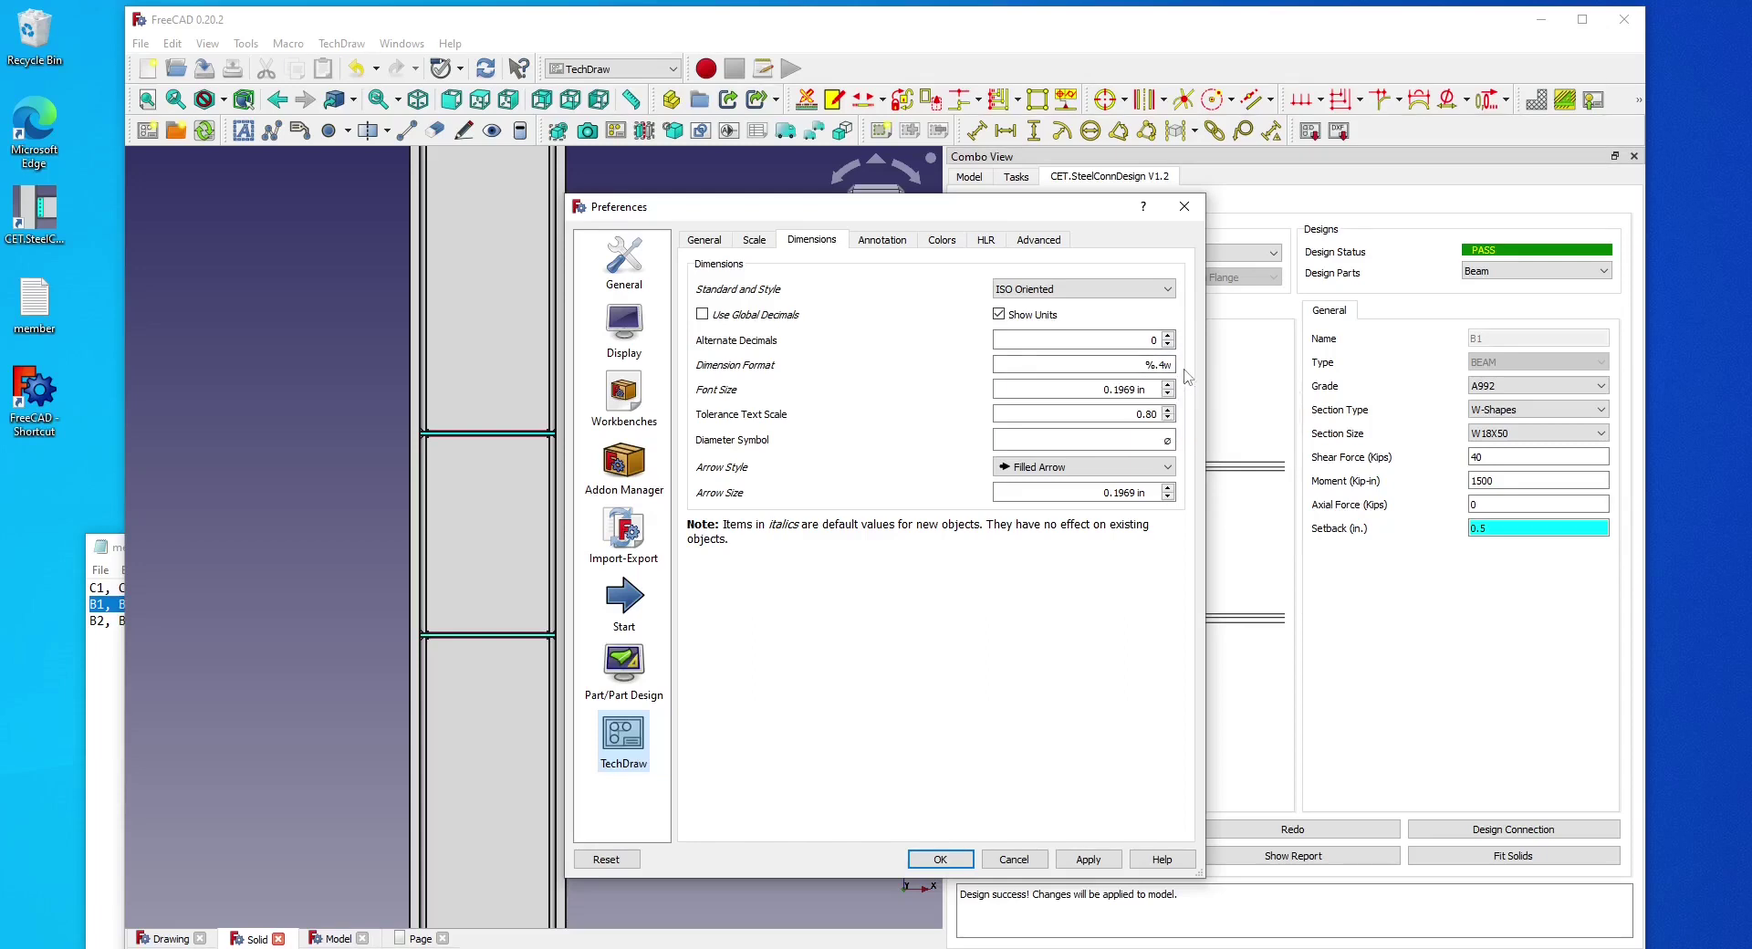
left_click(942, 862)
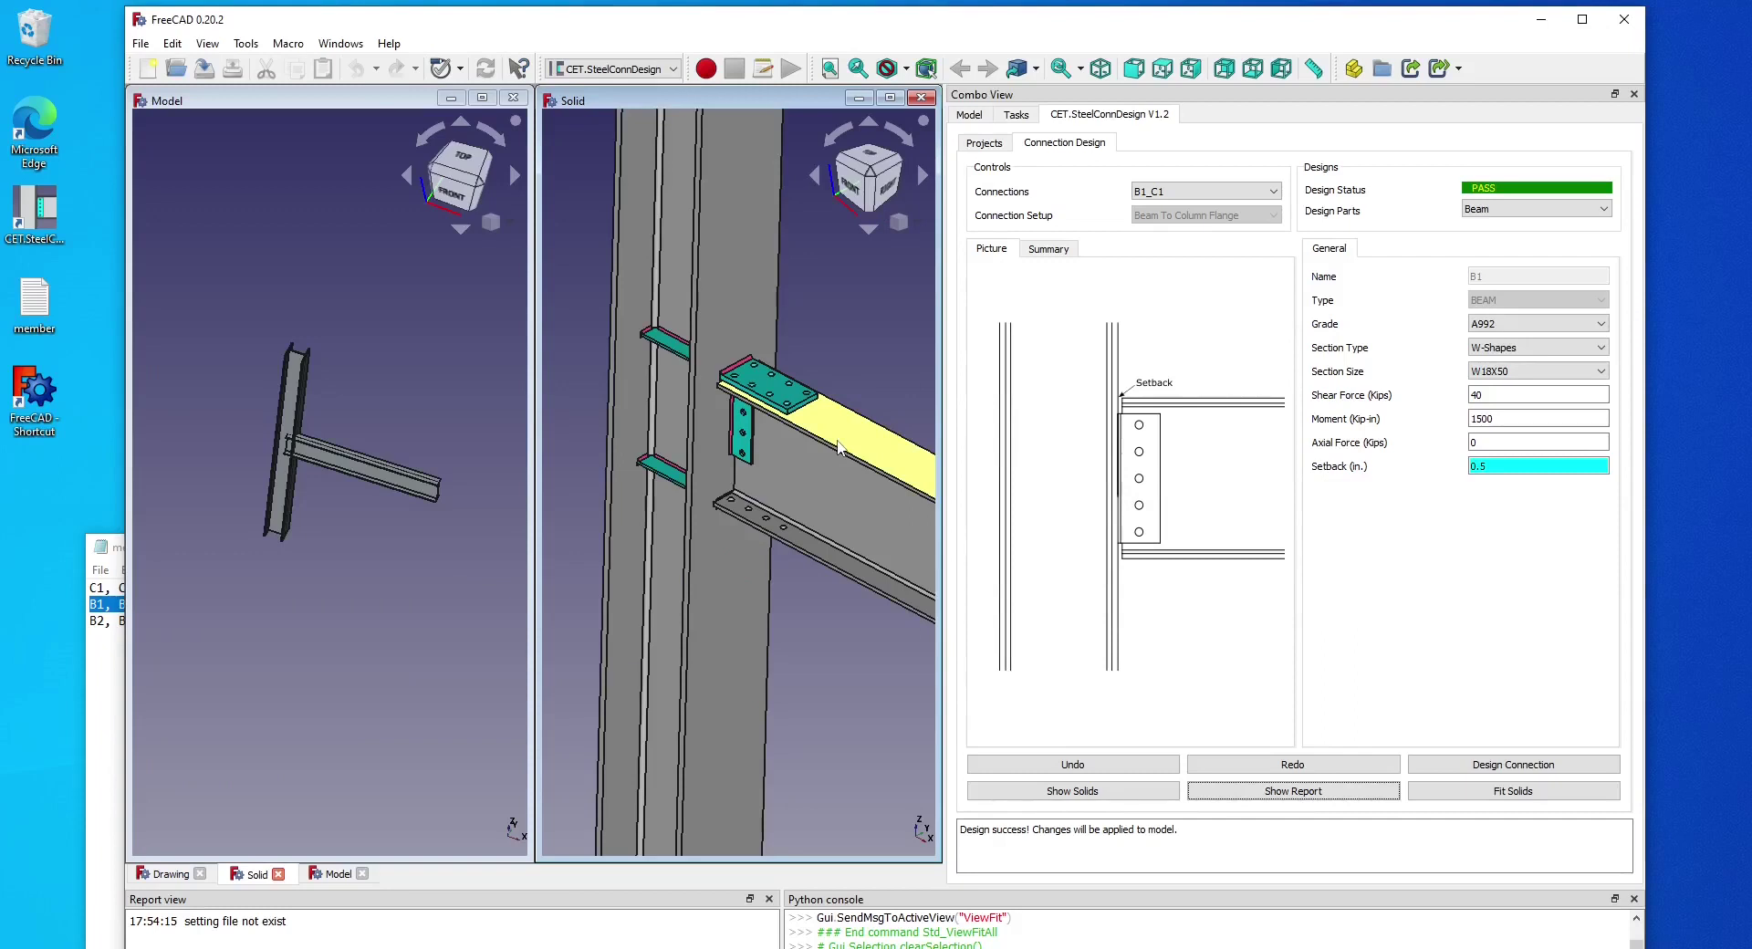
Step: Orient the connection solids to the top view and switch to the TechDraw workbench
middle_click_drag(837, 442, 833, 444)
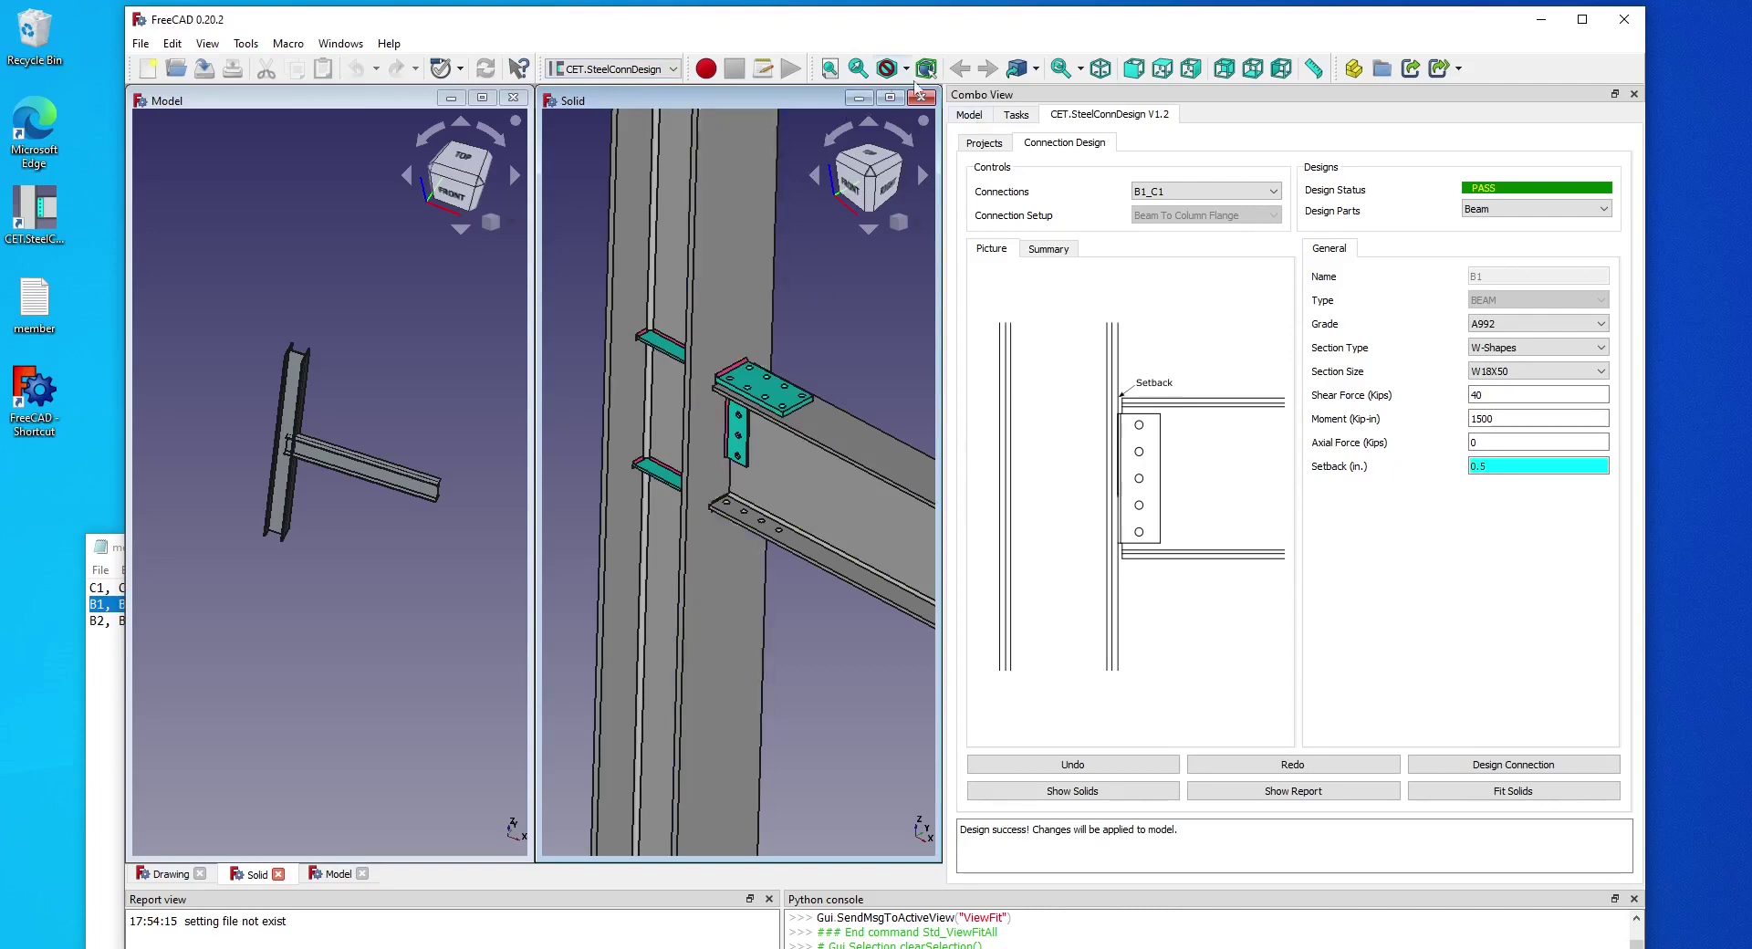
left_click(1159, 70)
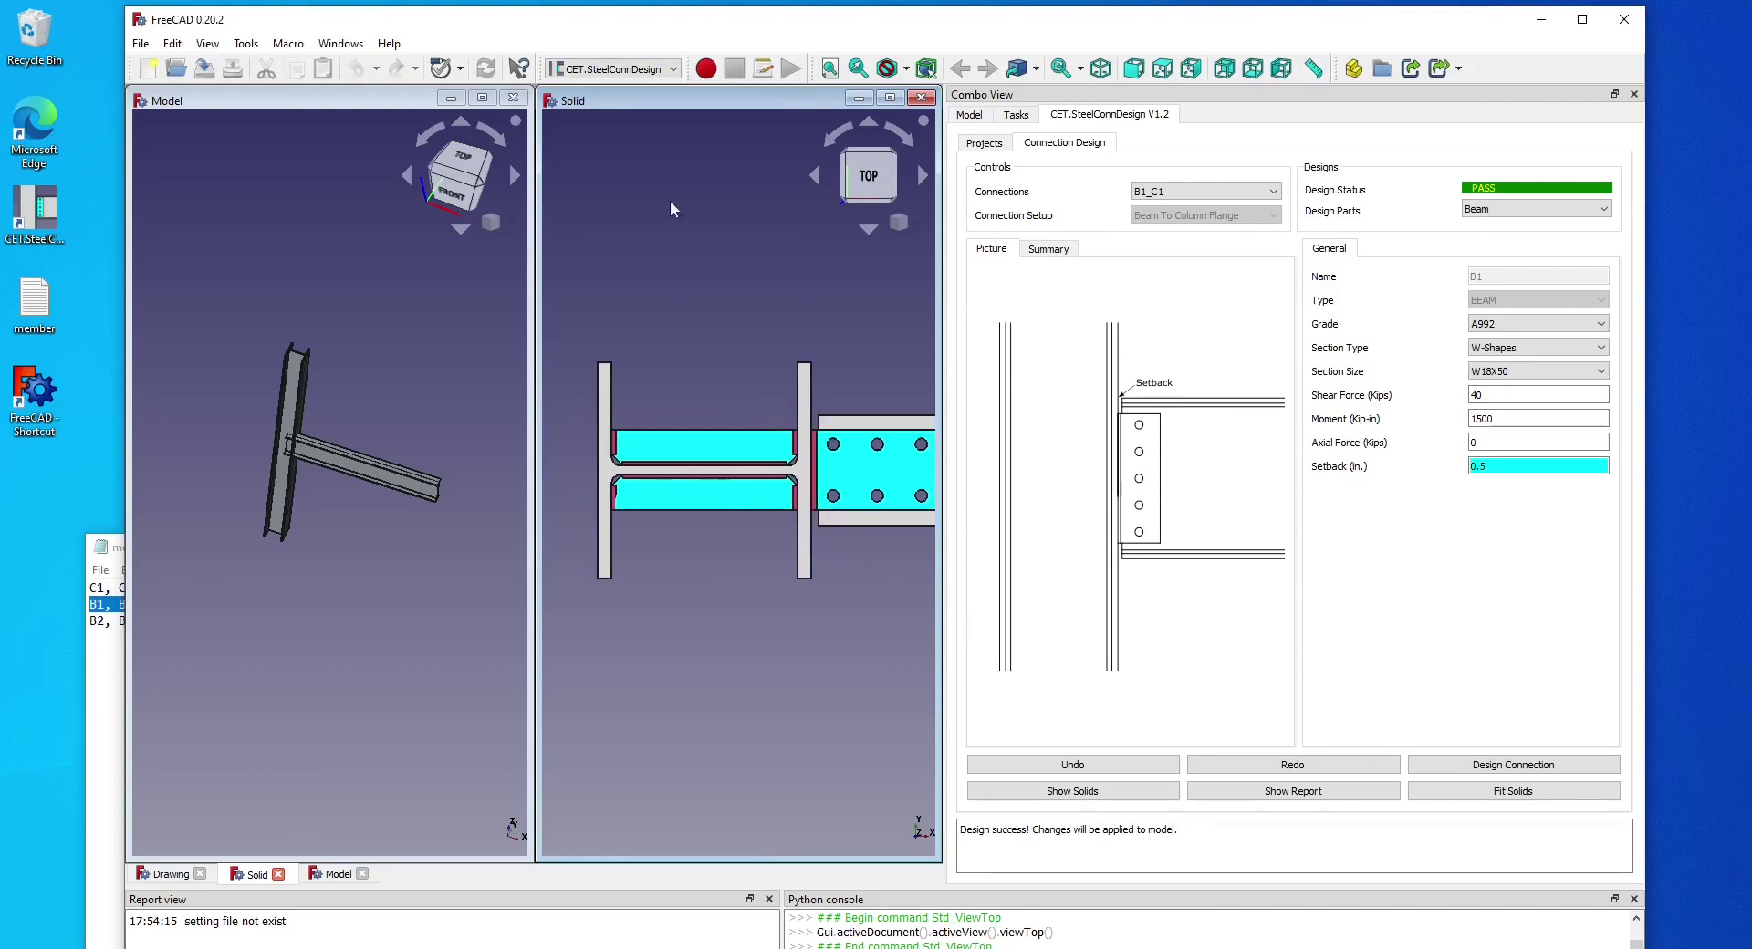
left_click(614, 68)
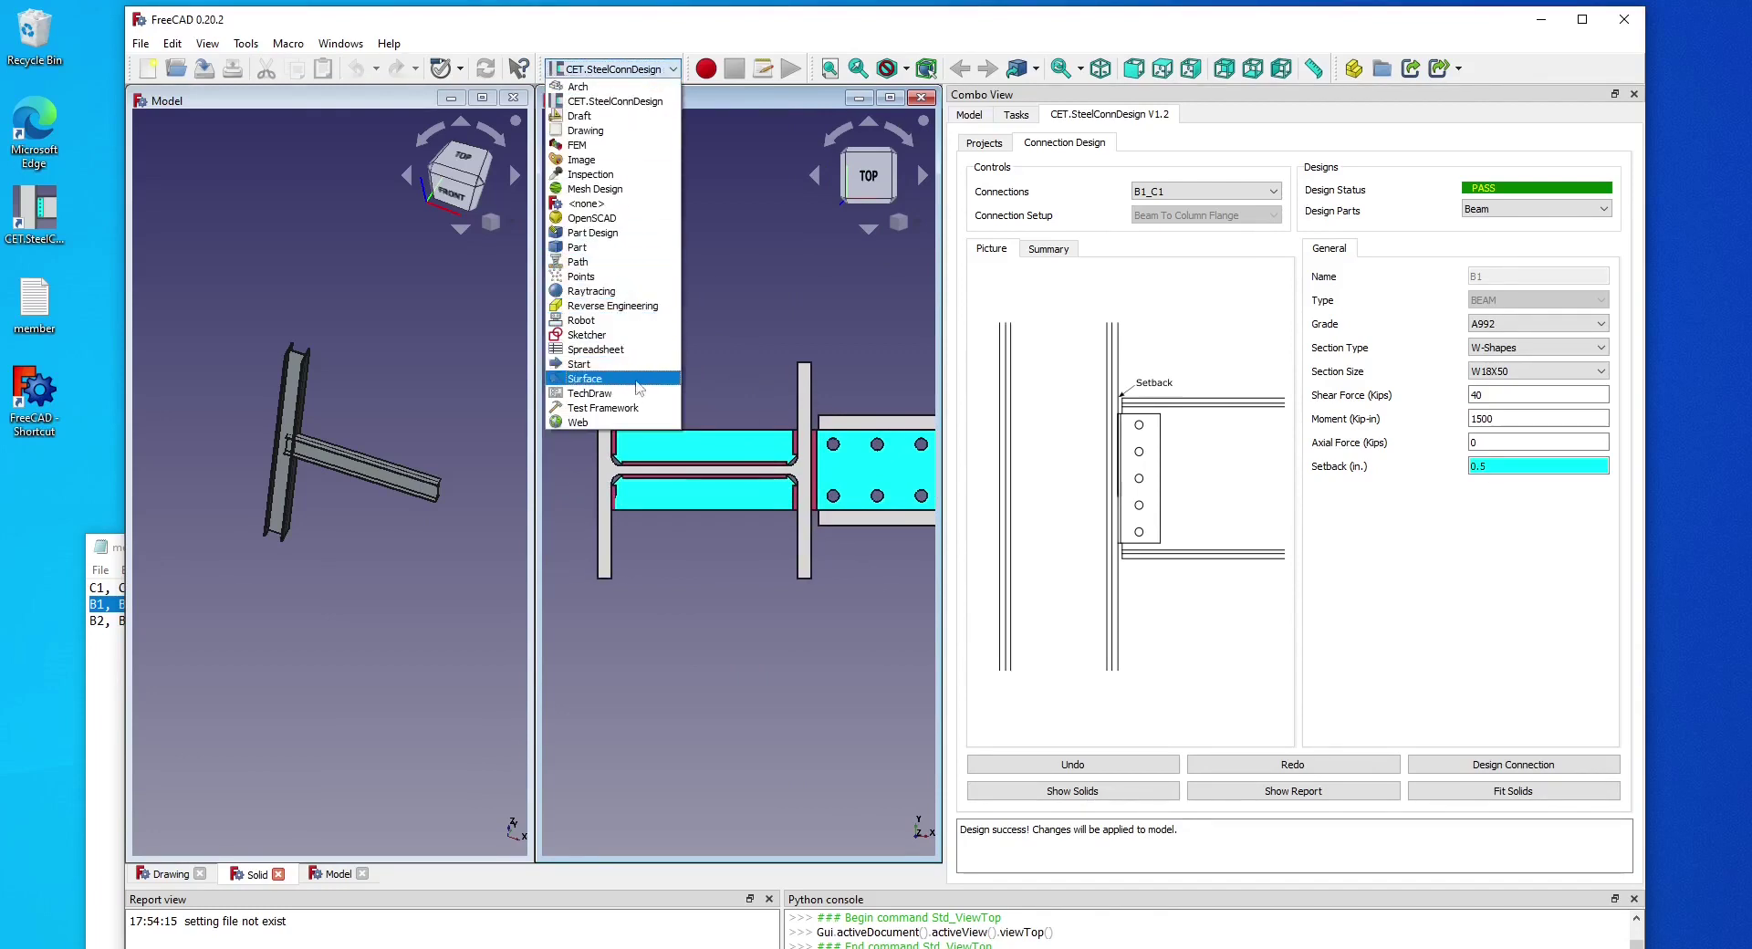
left_click(633, 394)
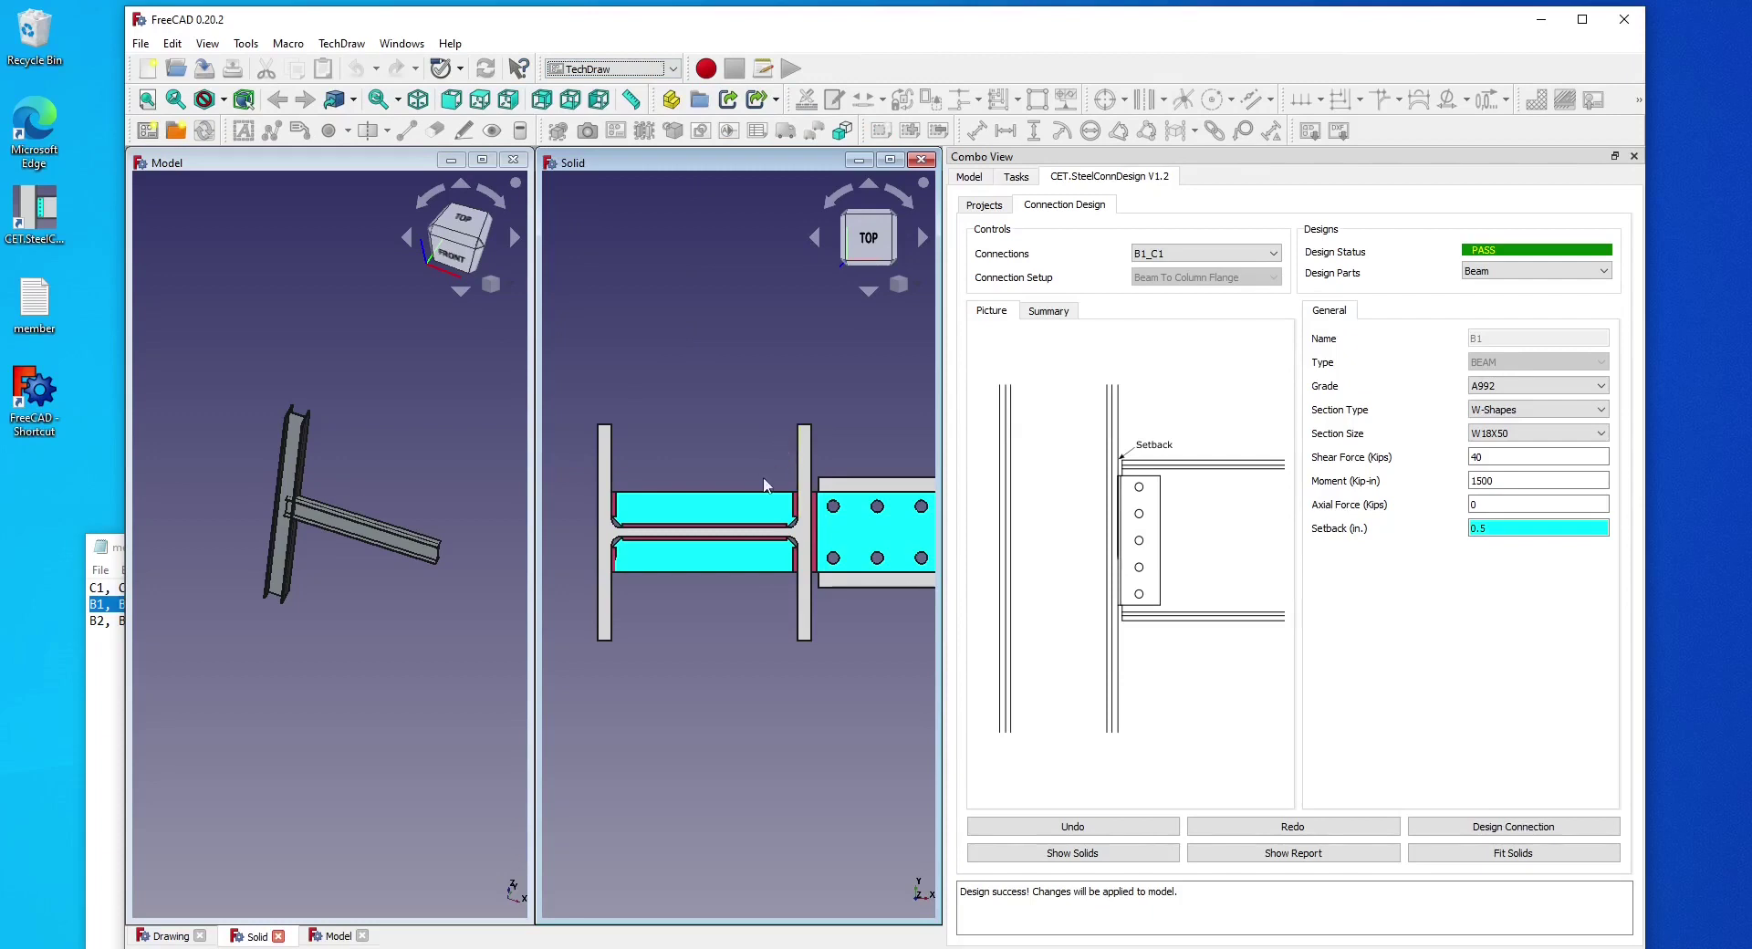
Step: Create a default A4 drawing page and insert a view of the connection solids from the top
left_click(149, 133)
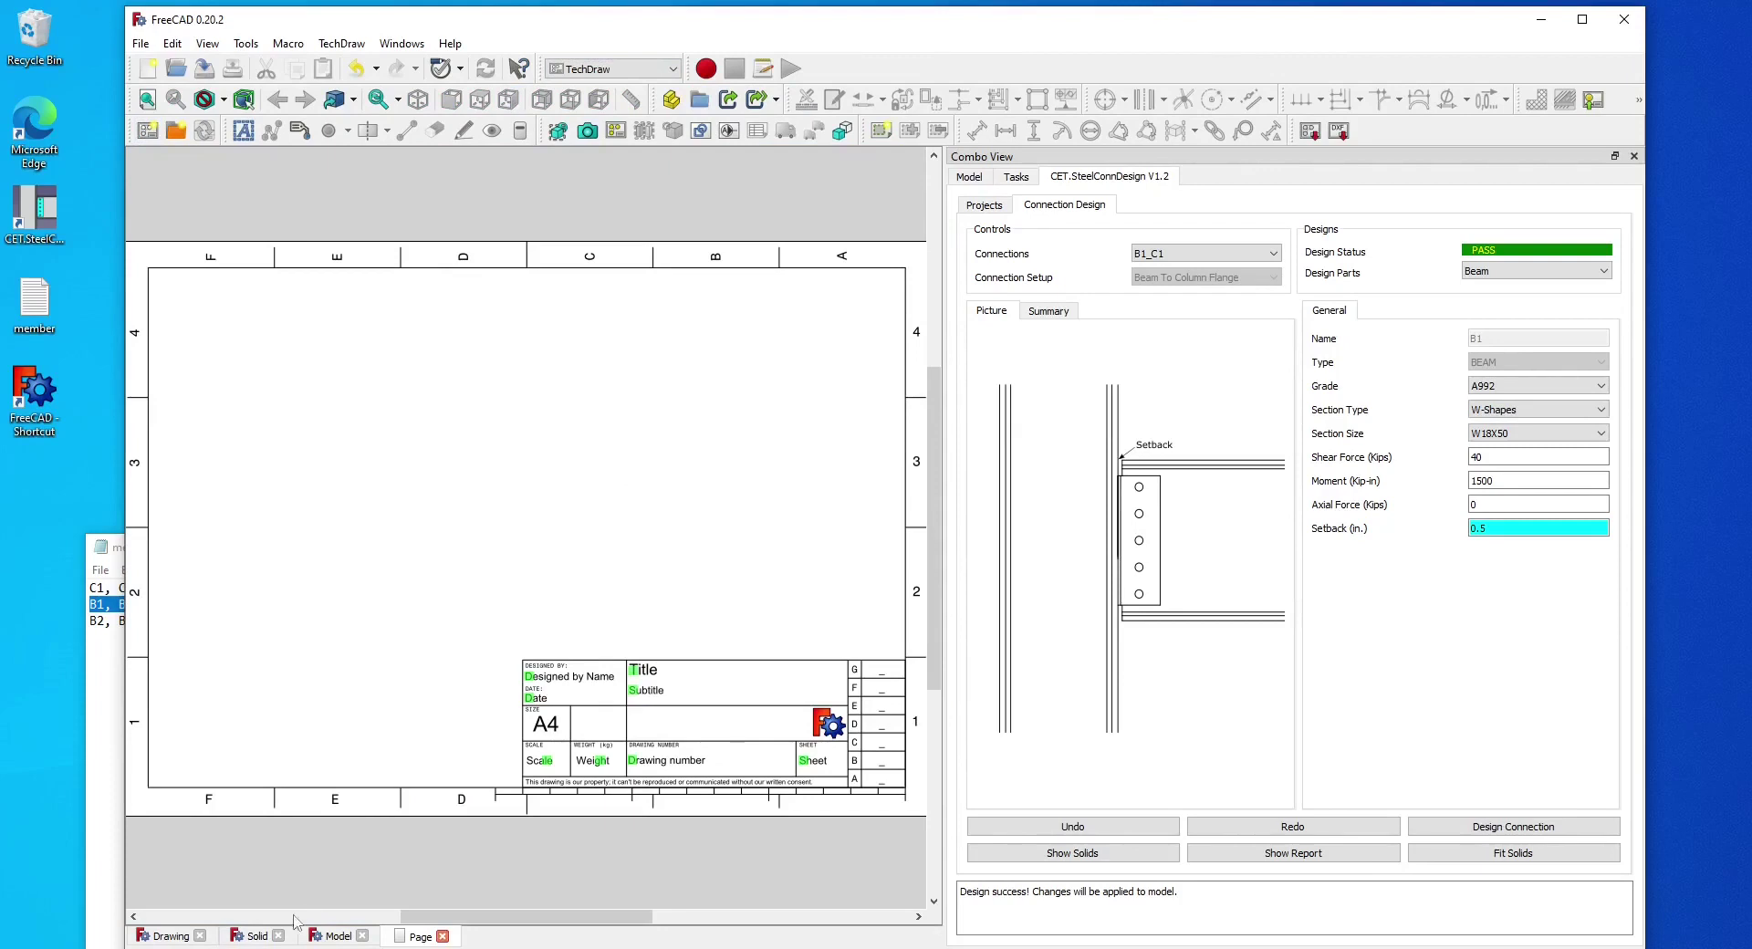
left_click(255, 936)
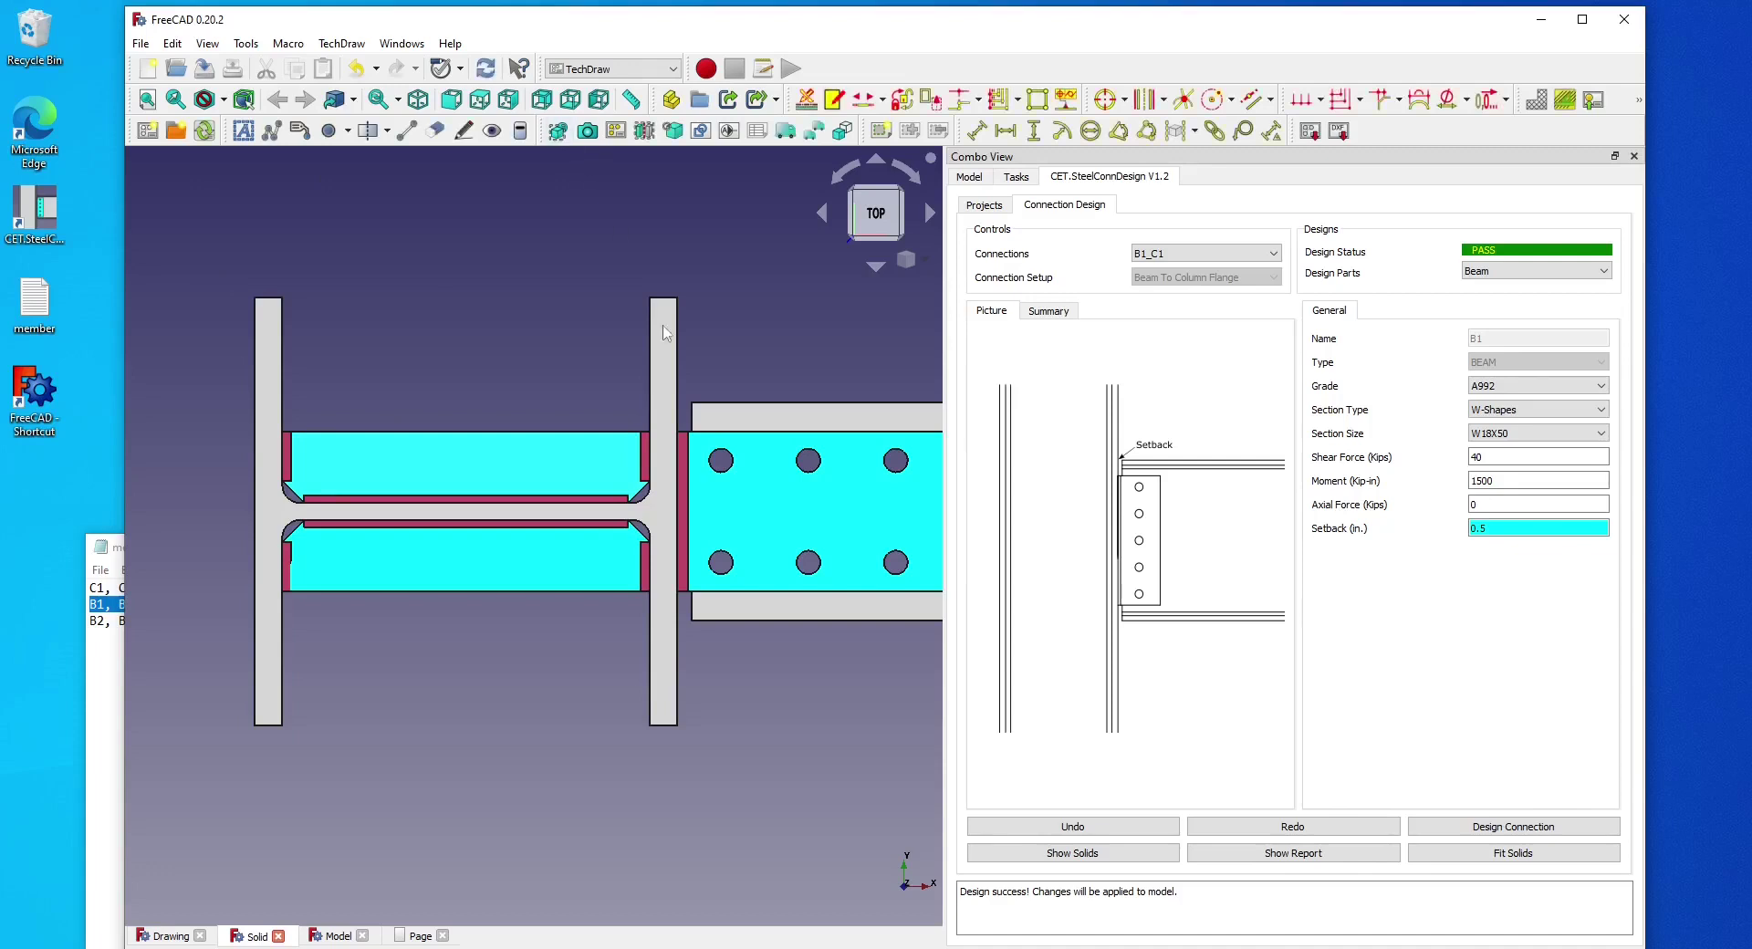
left_click(418, 936)
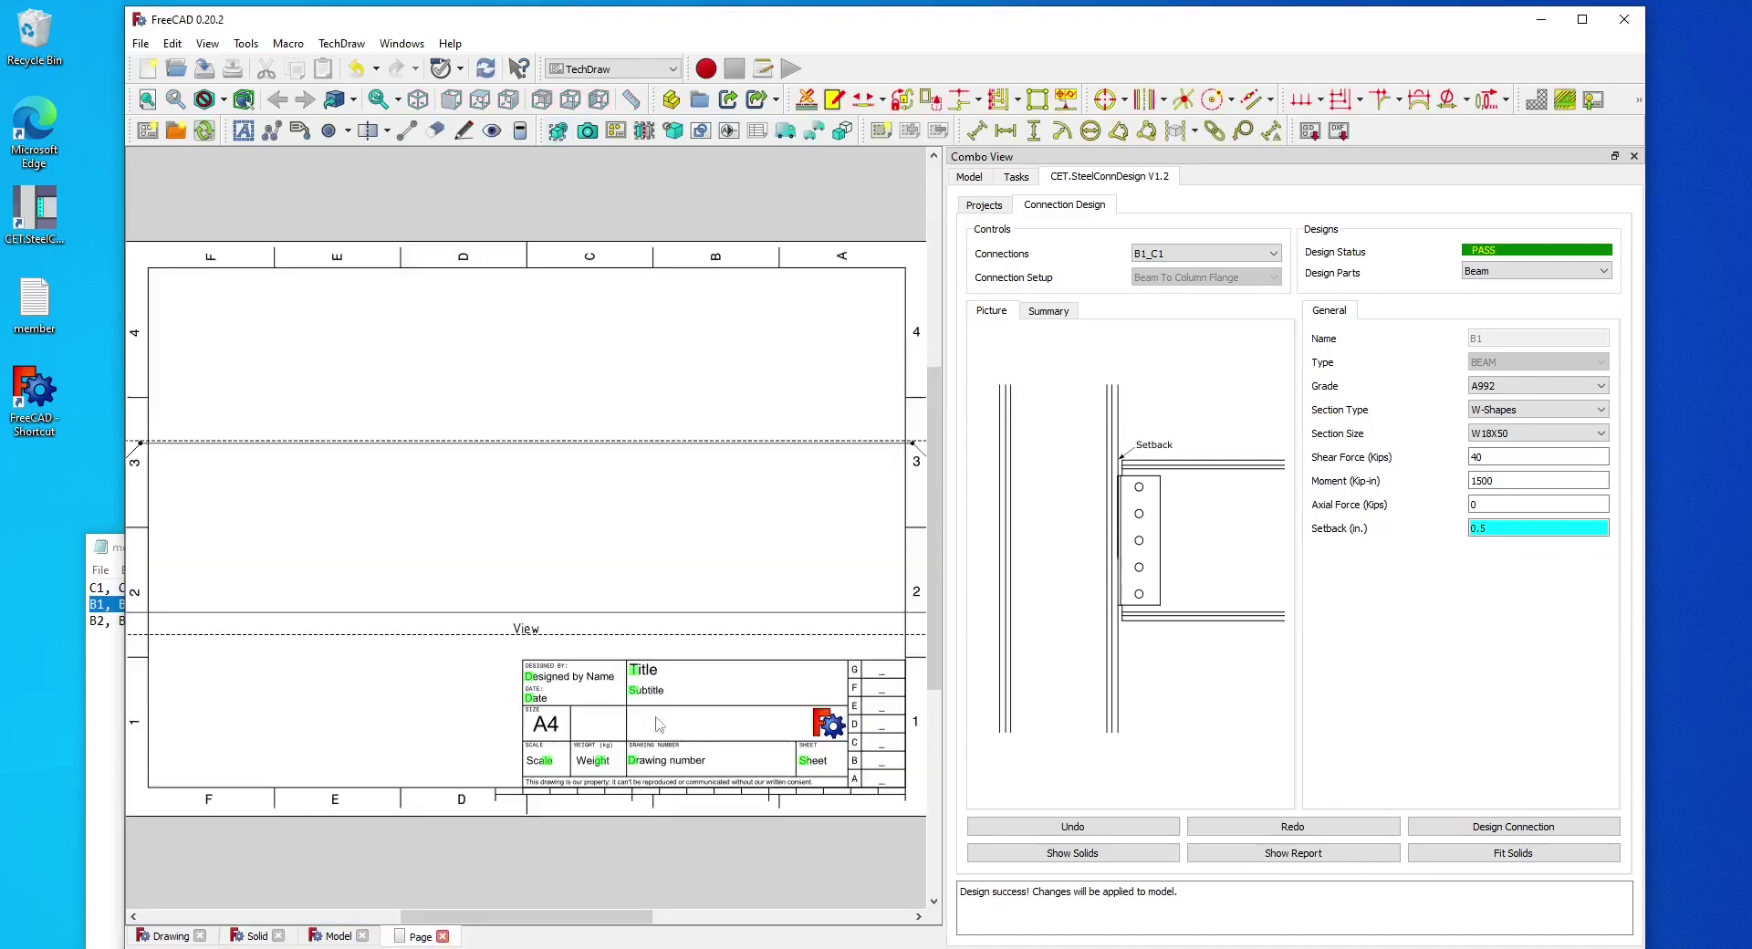
Step: Set the drawing page's scale to 0.3
left_click(969, 176)
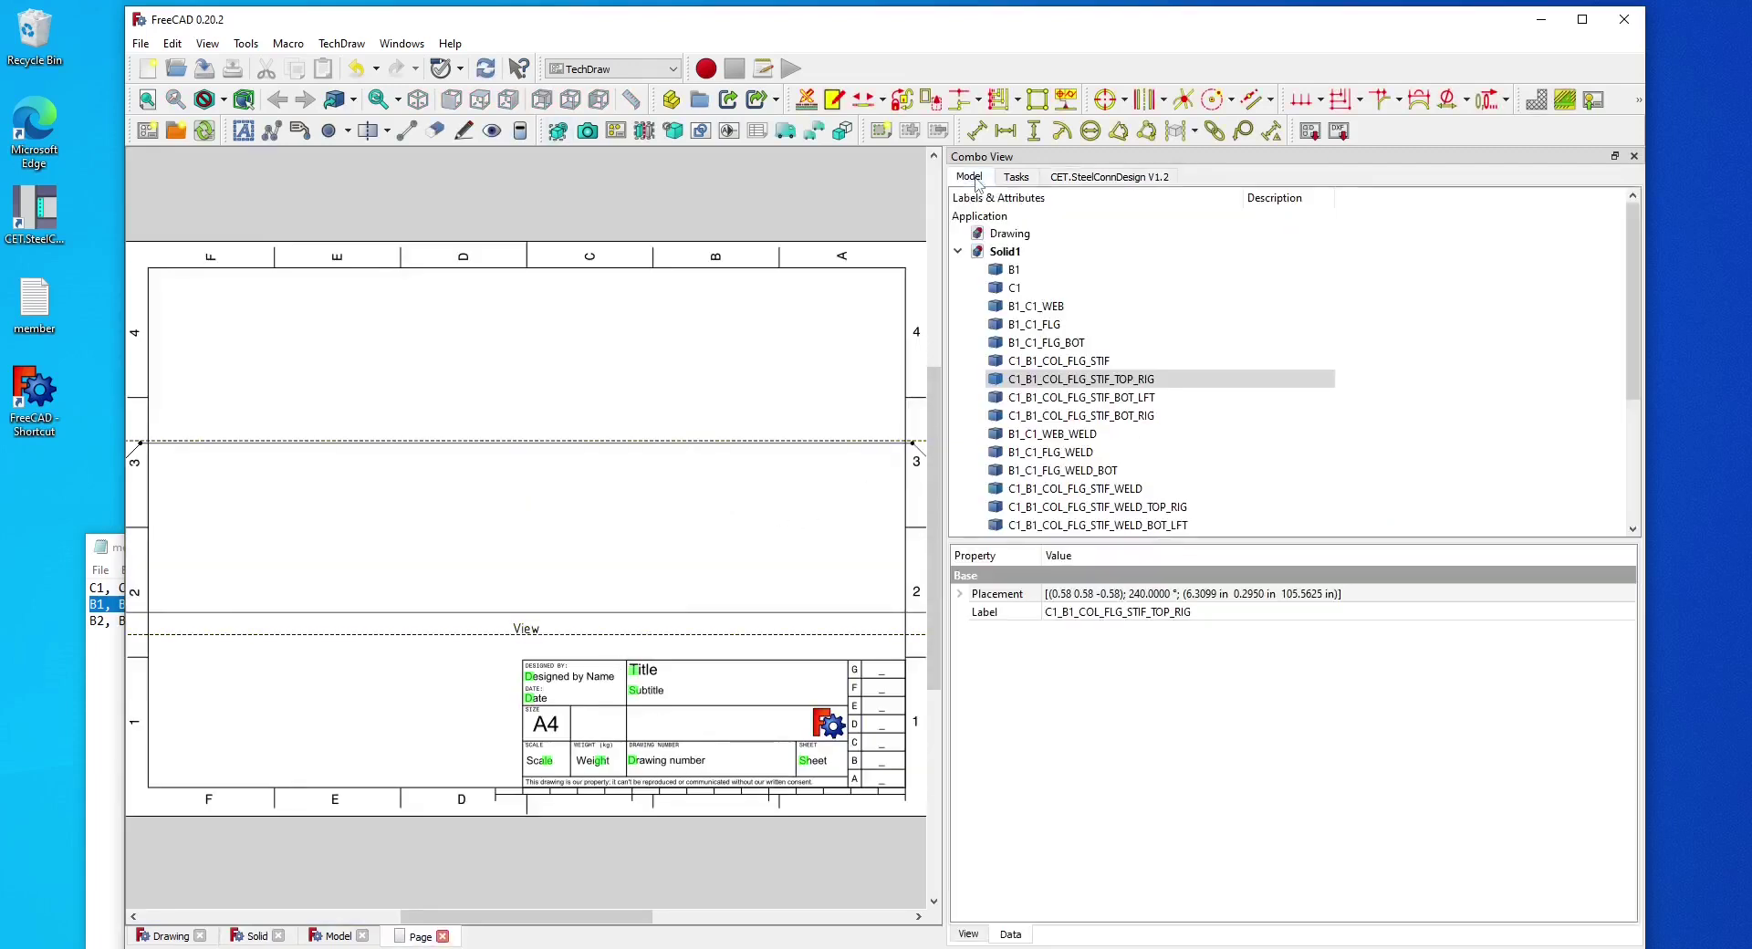
scroll(1121, 493, "down", 3)
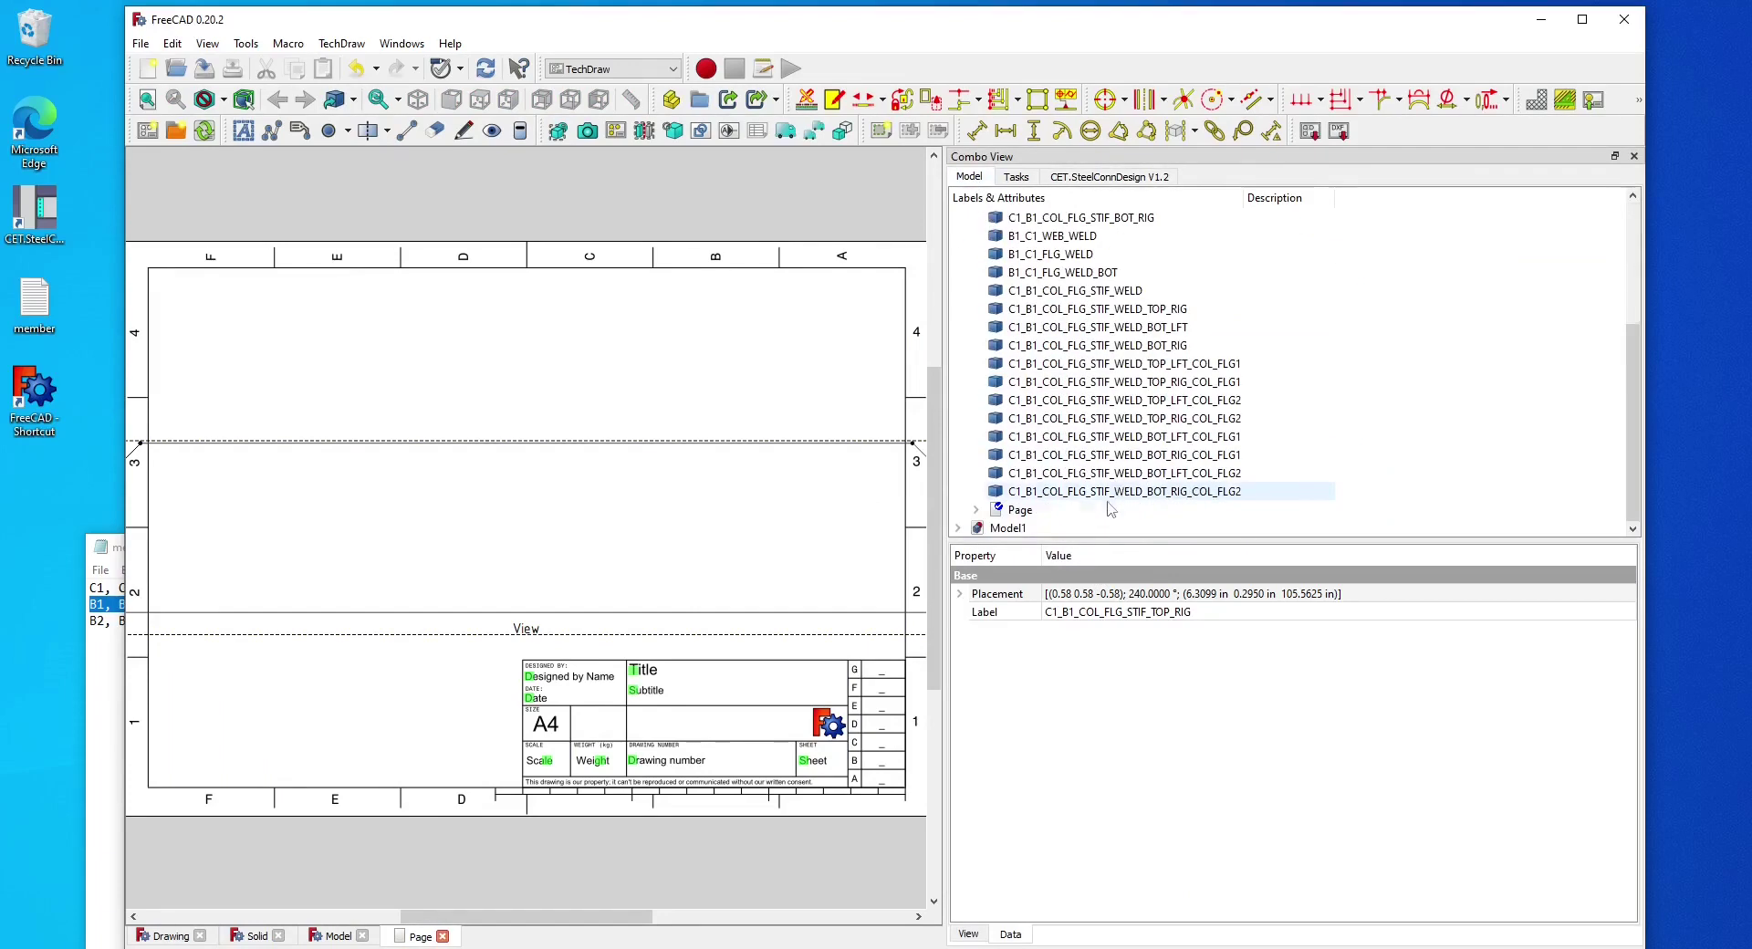
left_click(1020, 509)
left_click(976, 509)
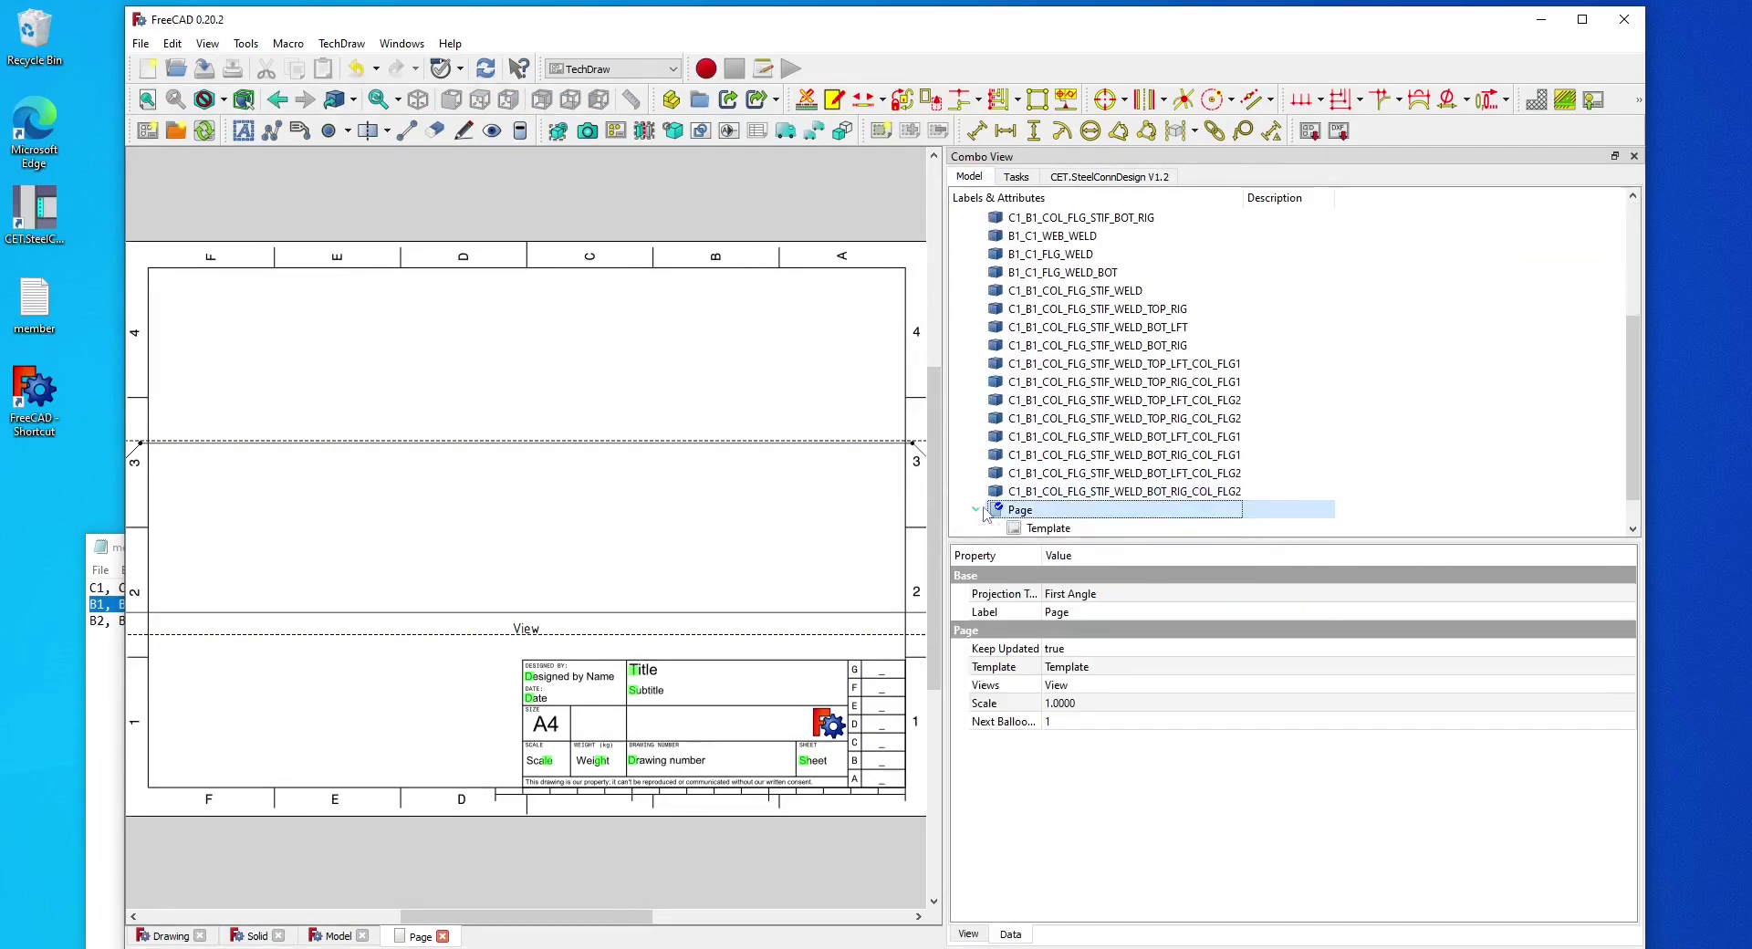
left_click(1102, 704)
left_click(1102, 703)
type("0")
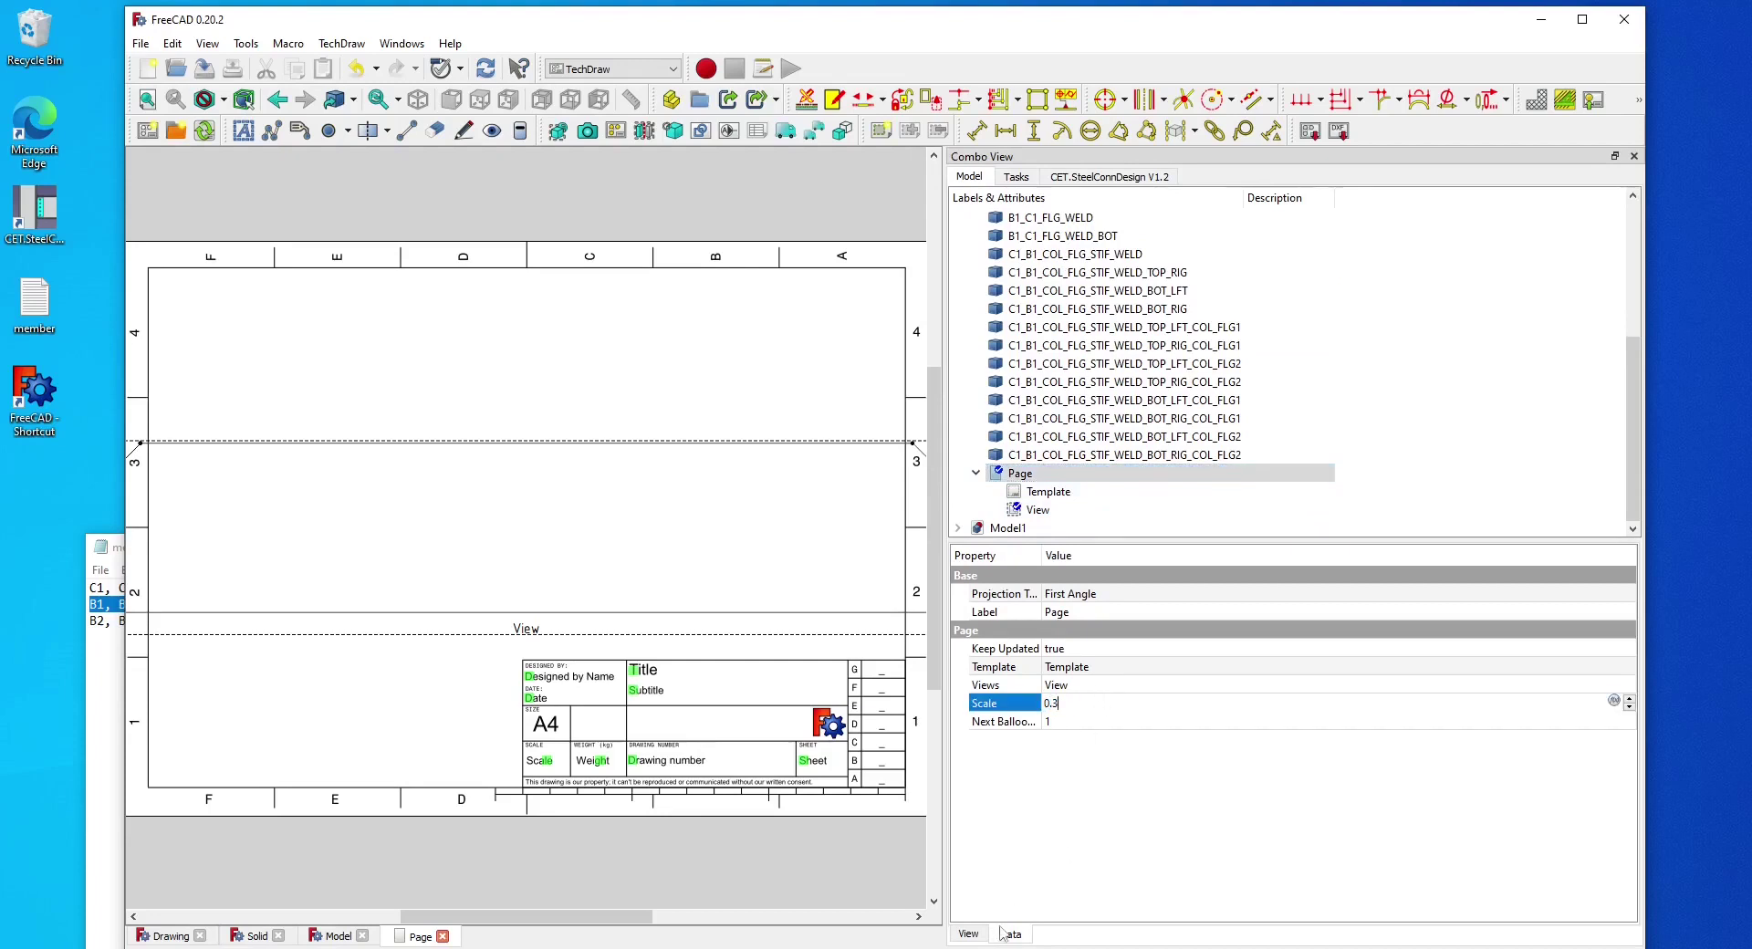
type(".3")
key("Return")
Step: Move the stiffener's top view to the upper-left area of the drawing sheet
mouse_move(595, 536)
middle_mouse_down()
mouse_move(588, 521)
mouse_move(617, 516)
middle_mouse_up()
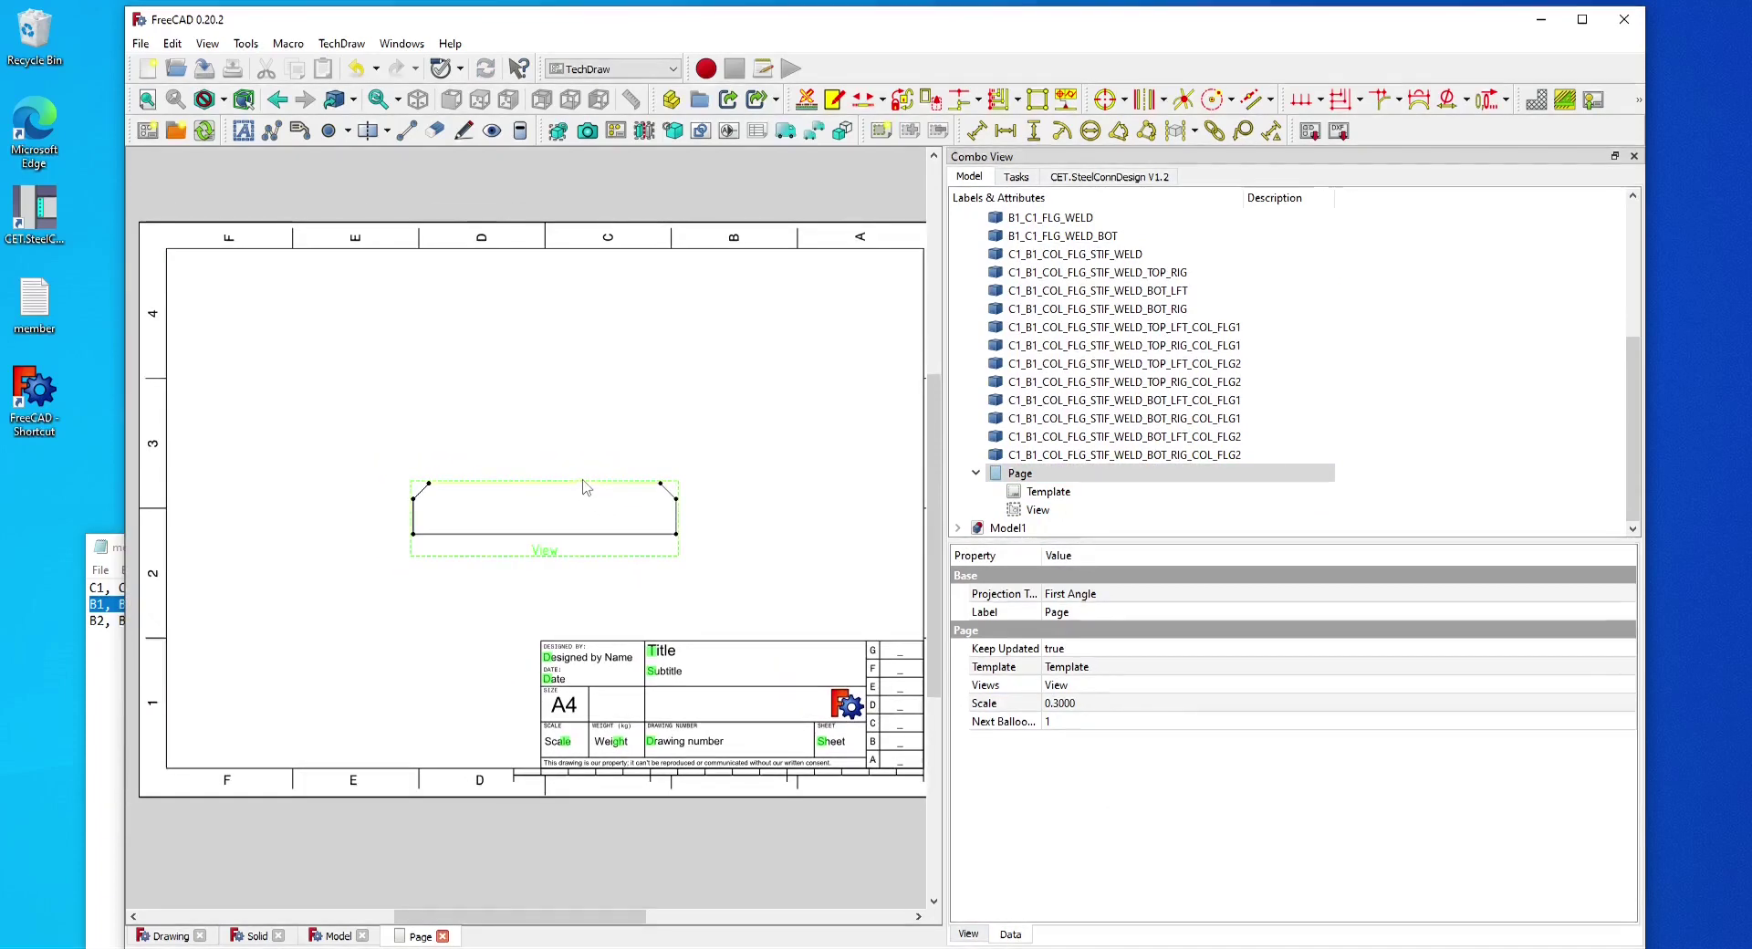
left_click(586, 488)
mouse_move(586, 488)
left_mouse_down()
mouse_move(459, 551)
mouse_move(307, 410)
left_mouse_up()
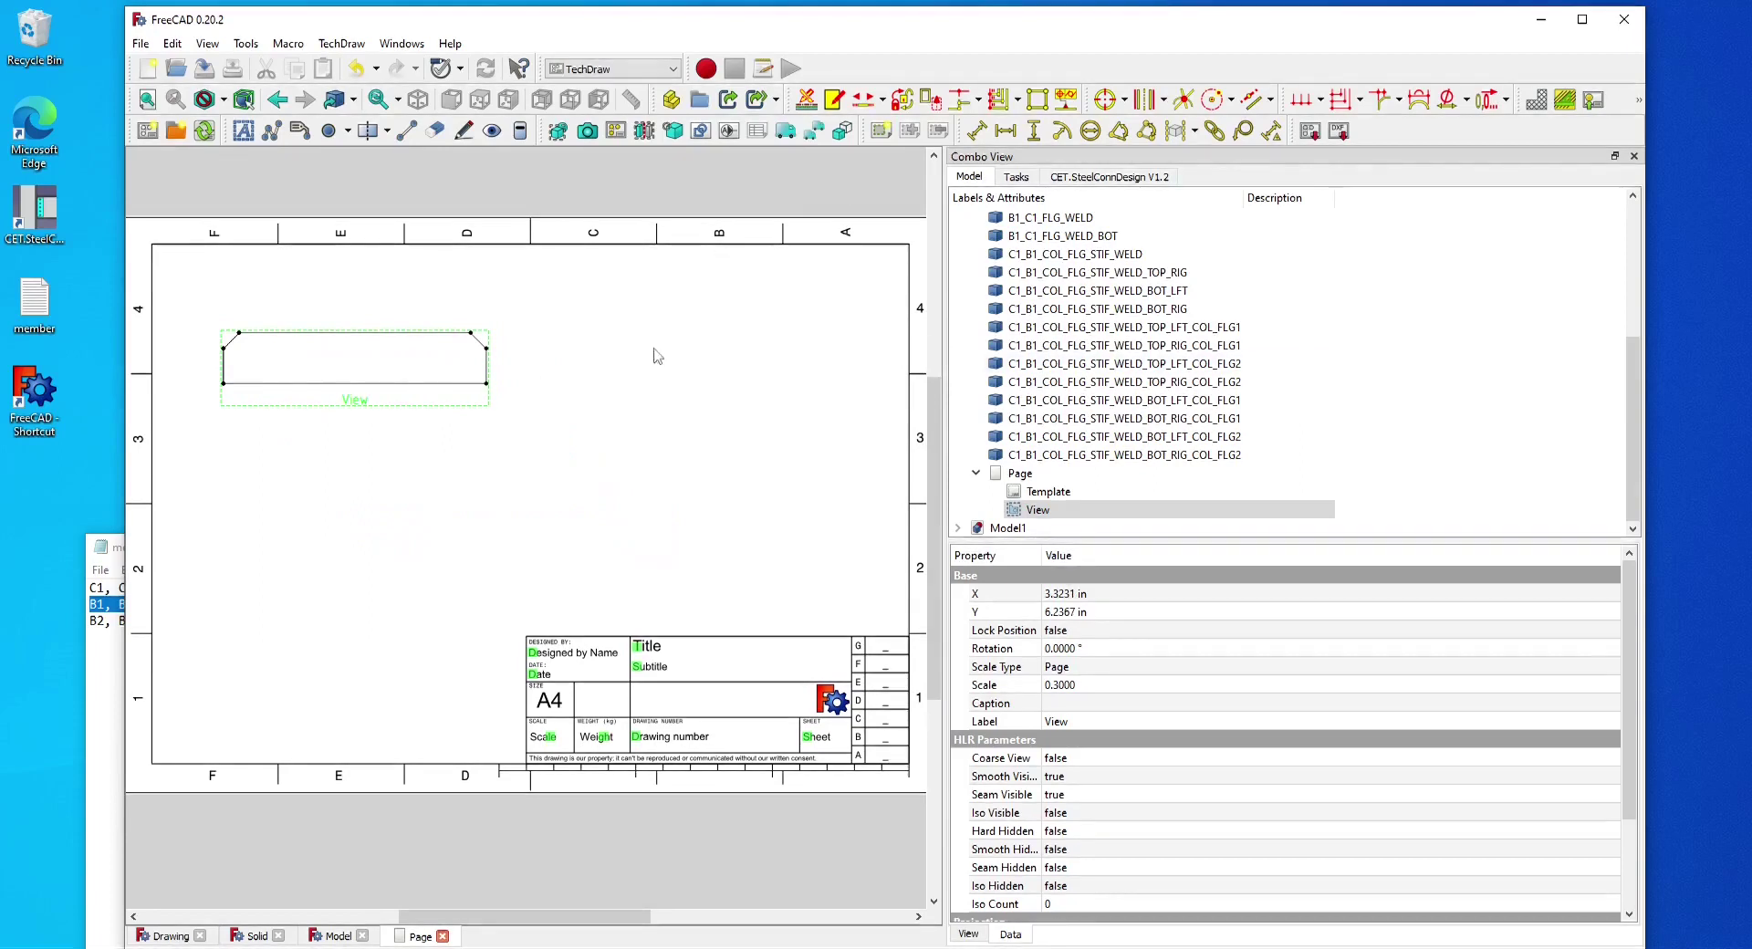
Step: Insert a front view of the column flange stiffener C1_B1_COL_FLG_STIF into the page and place it beside the top view
left_click(250, 936)
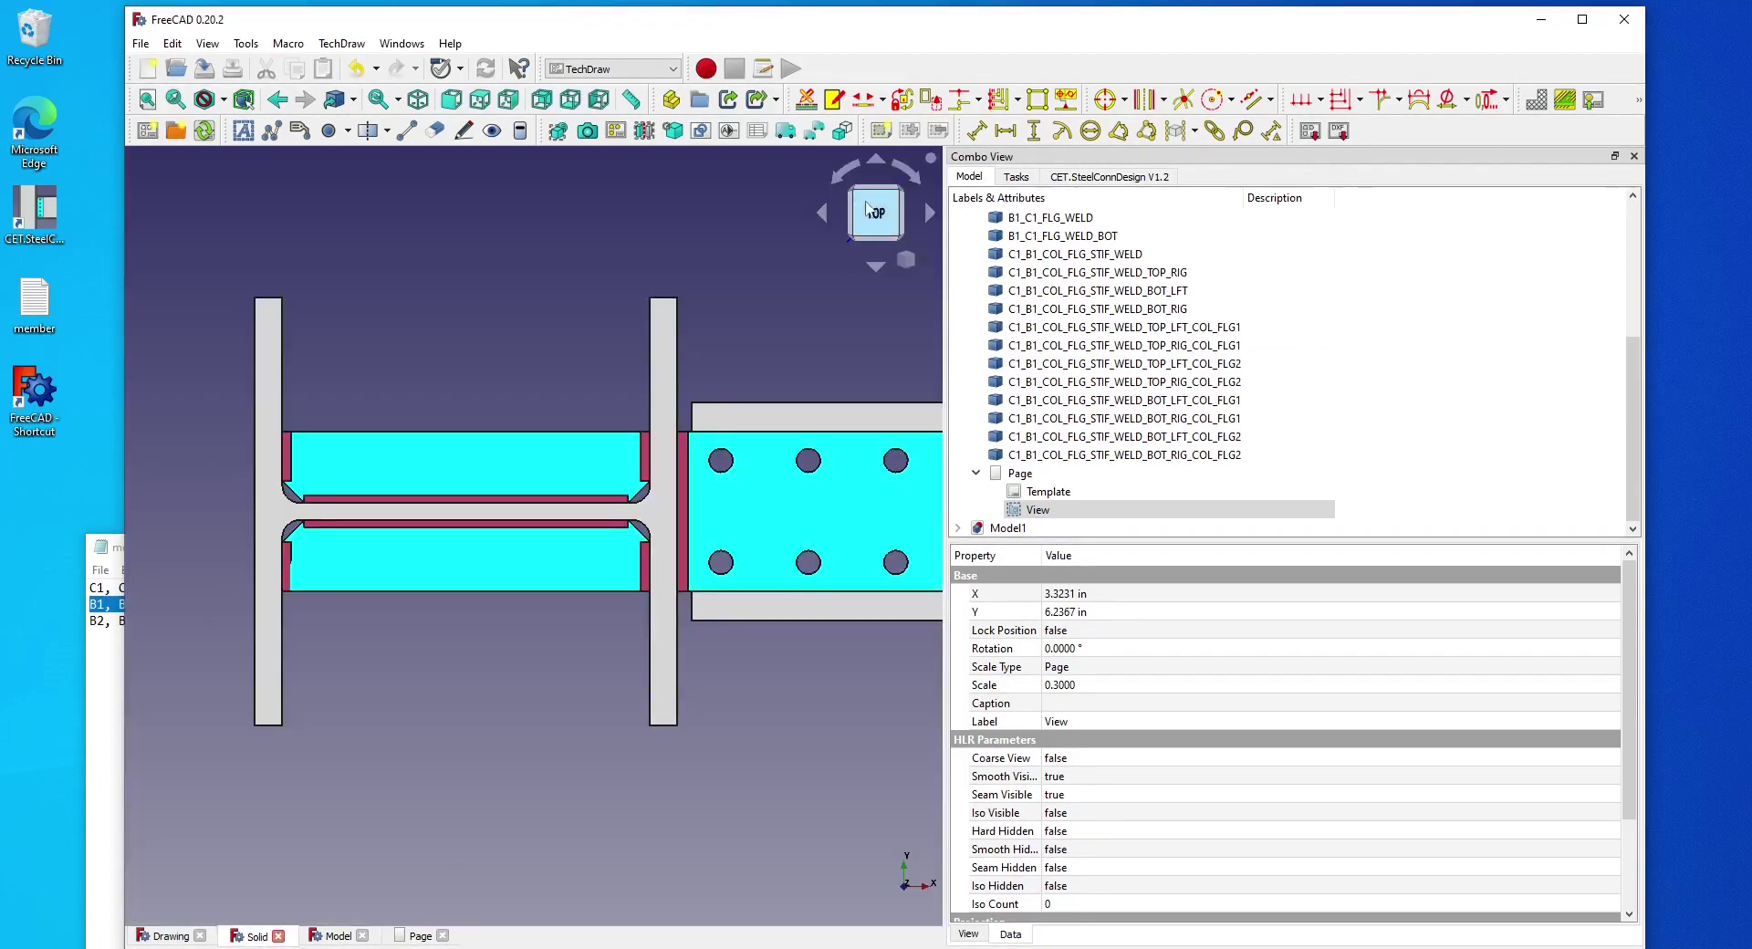
left_click(450, 99)
left_click(500, 276)
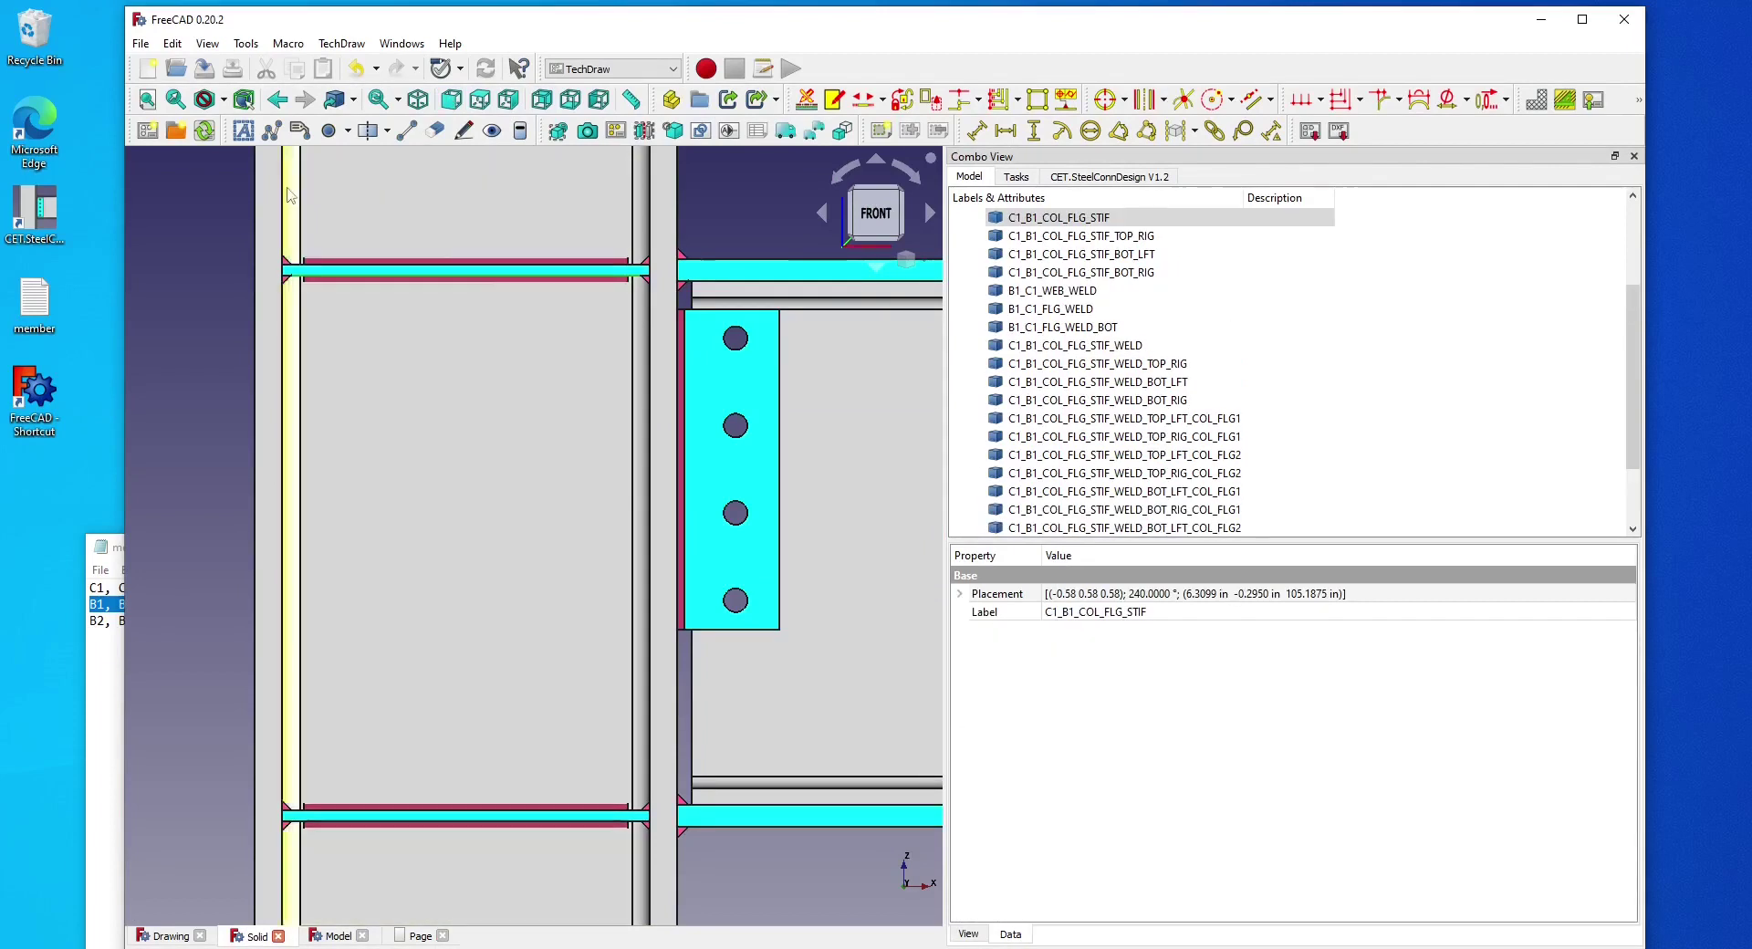
left_click(416, 936)
left_click(551, 504)
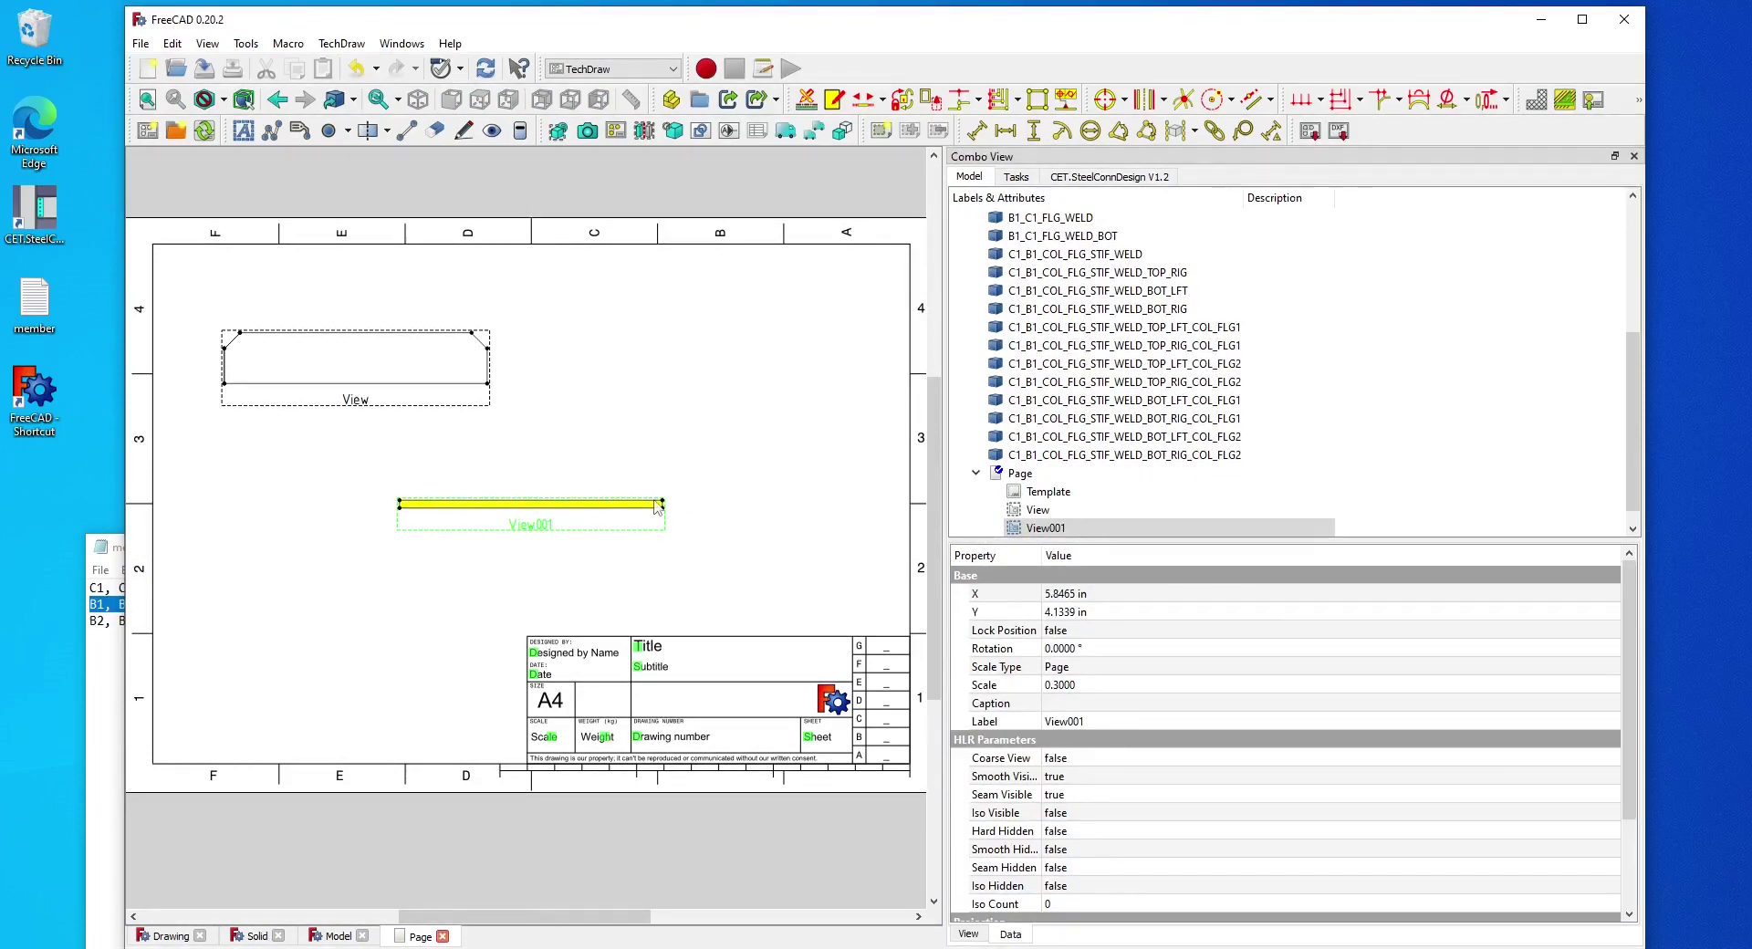
mouse_move(656, 507)
left_mouse_down()
mouse_move(792, 381)
mouse_move(796, 342)
left_mouse_up()
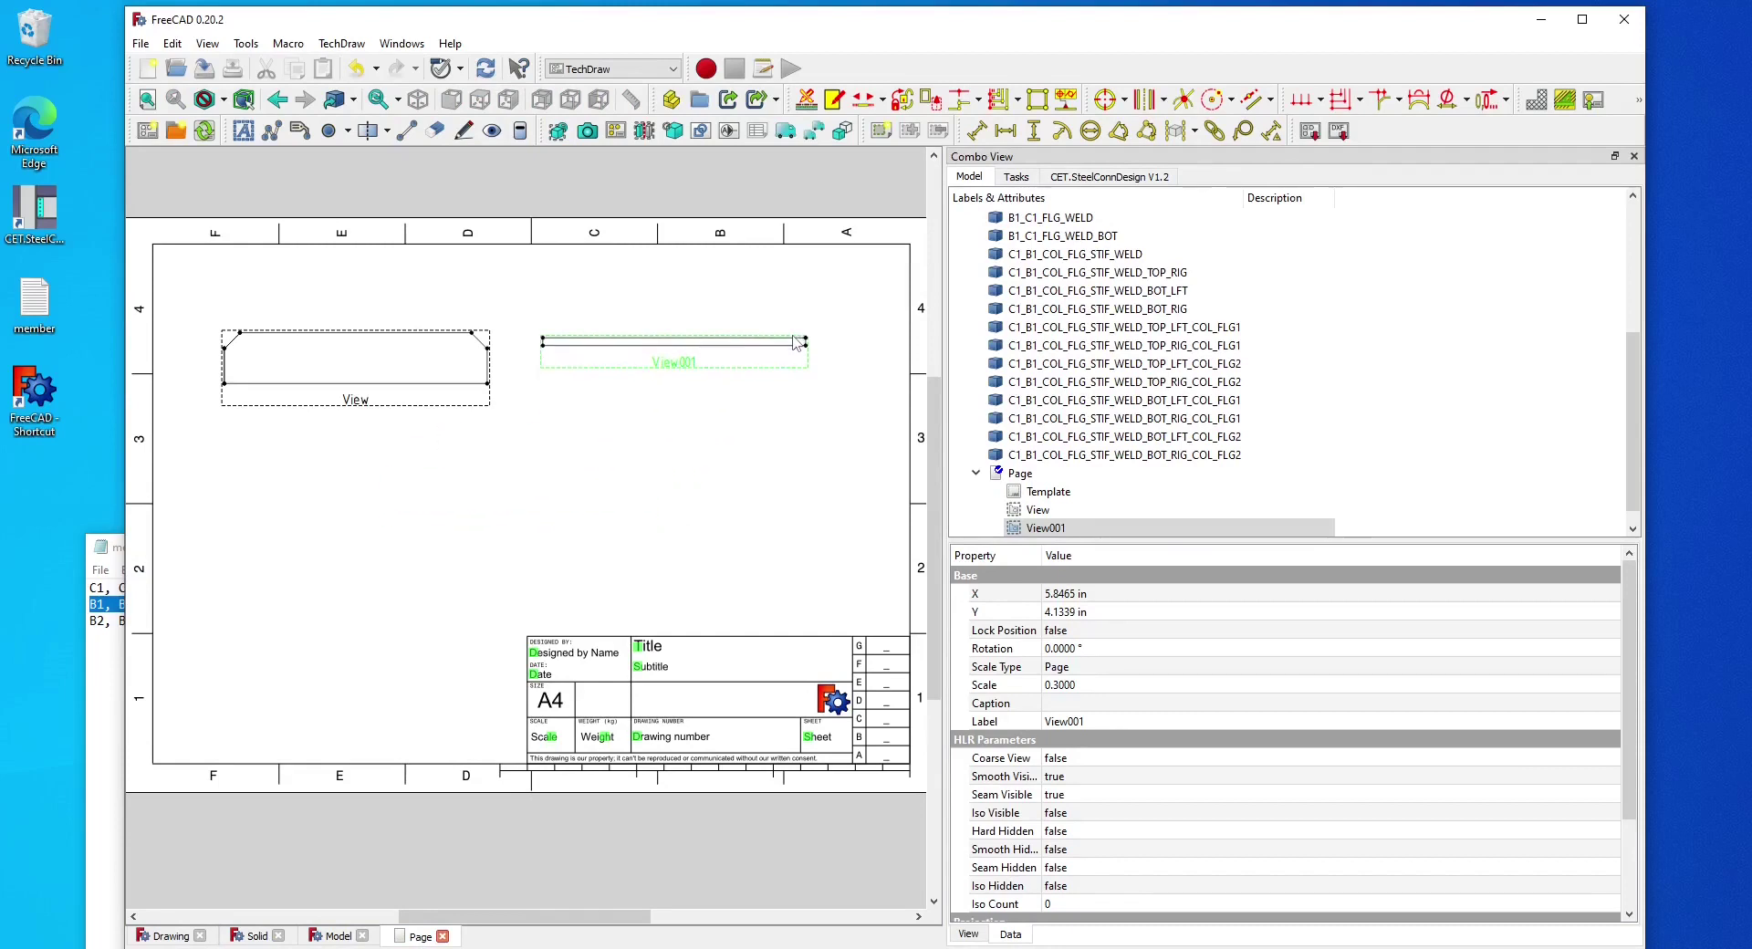
left_click(662, 515)
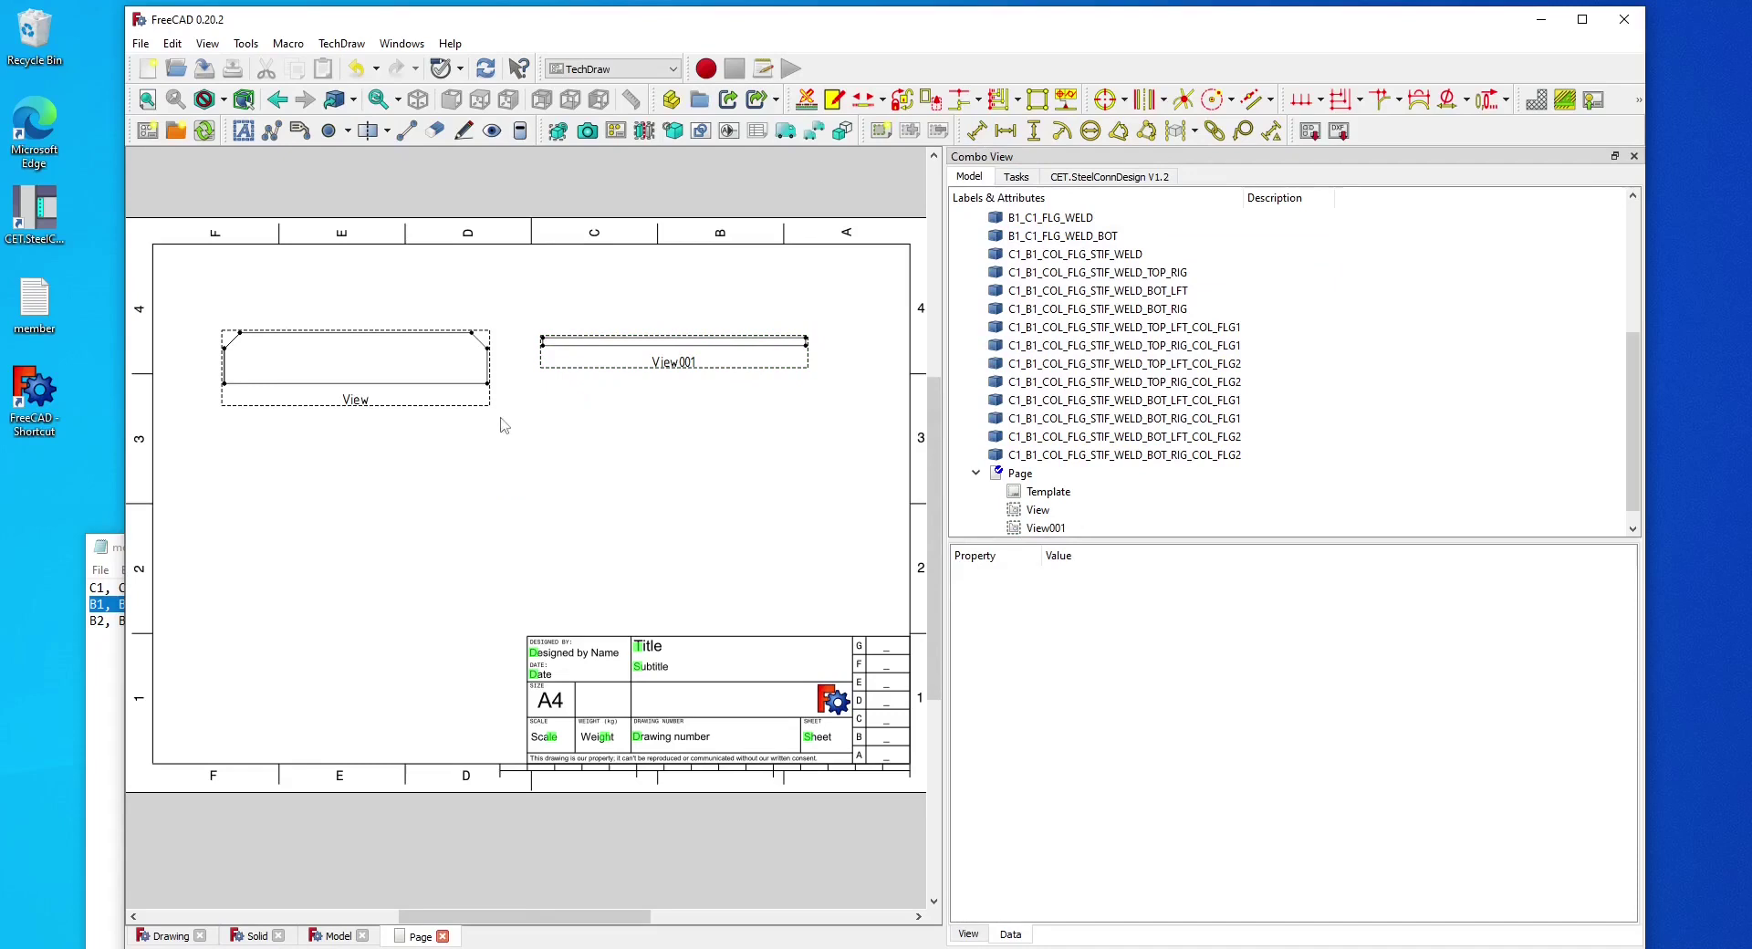
Step: Add a vertical dimension to the clipped upper-right corner in the stiffener's top view
left_click(490, 345)
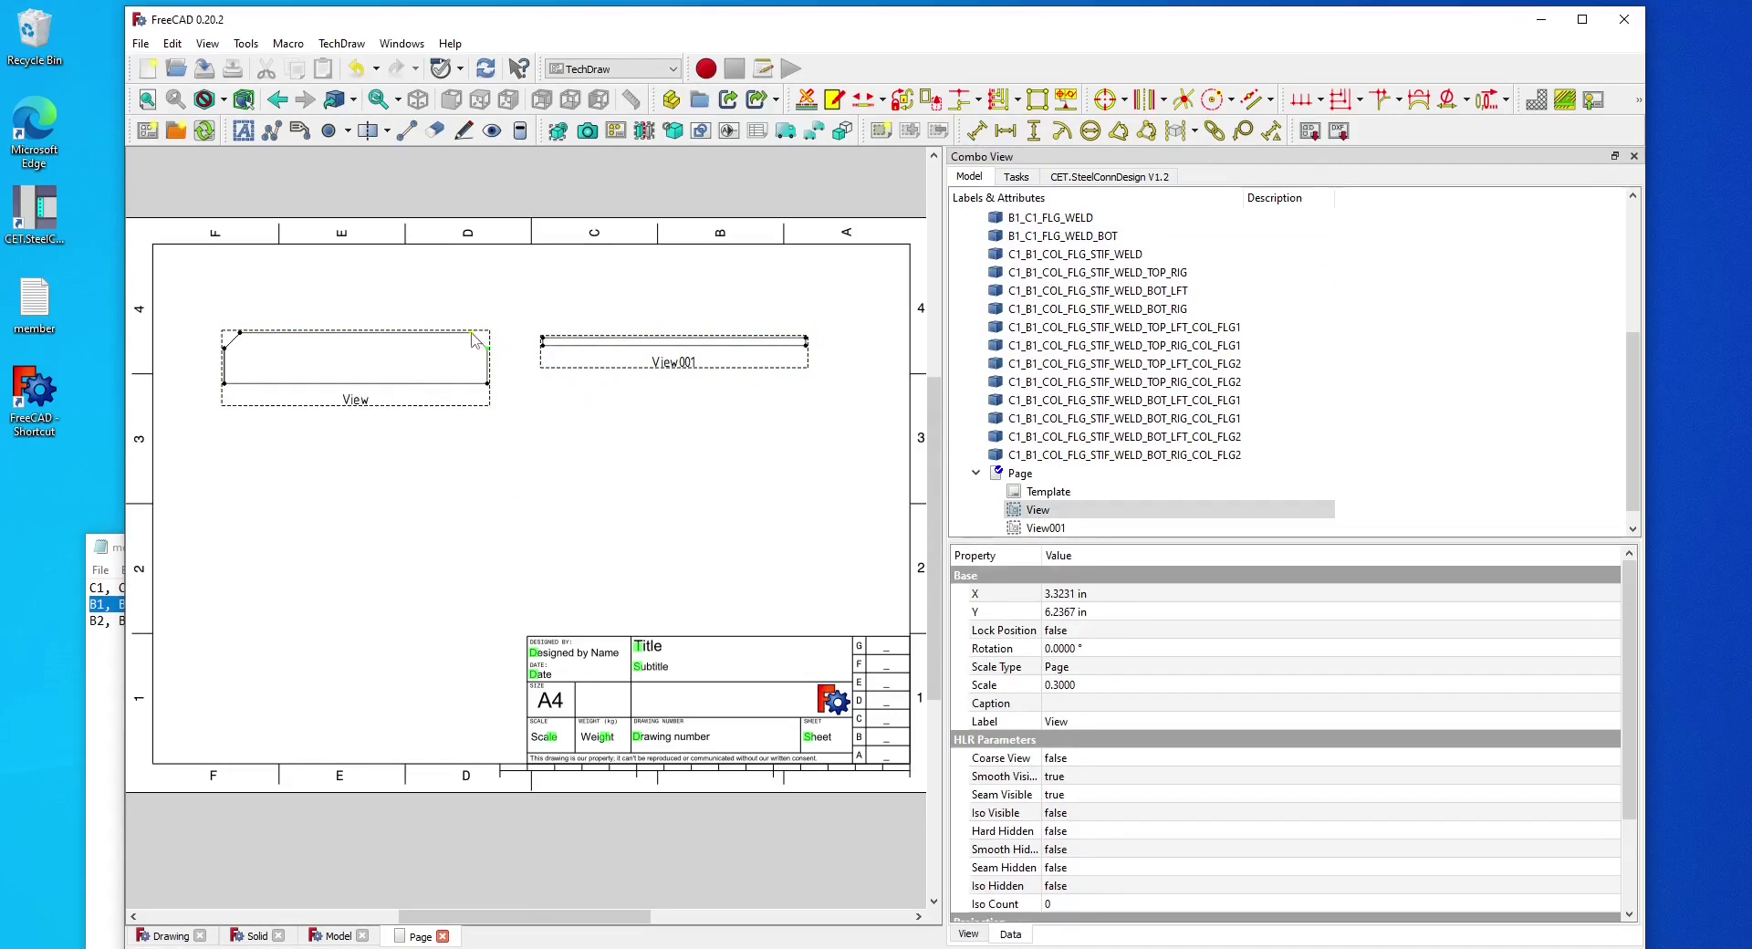
left_click(1034, 132)
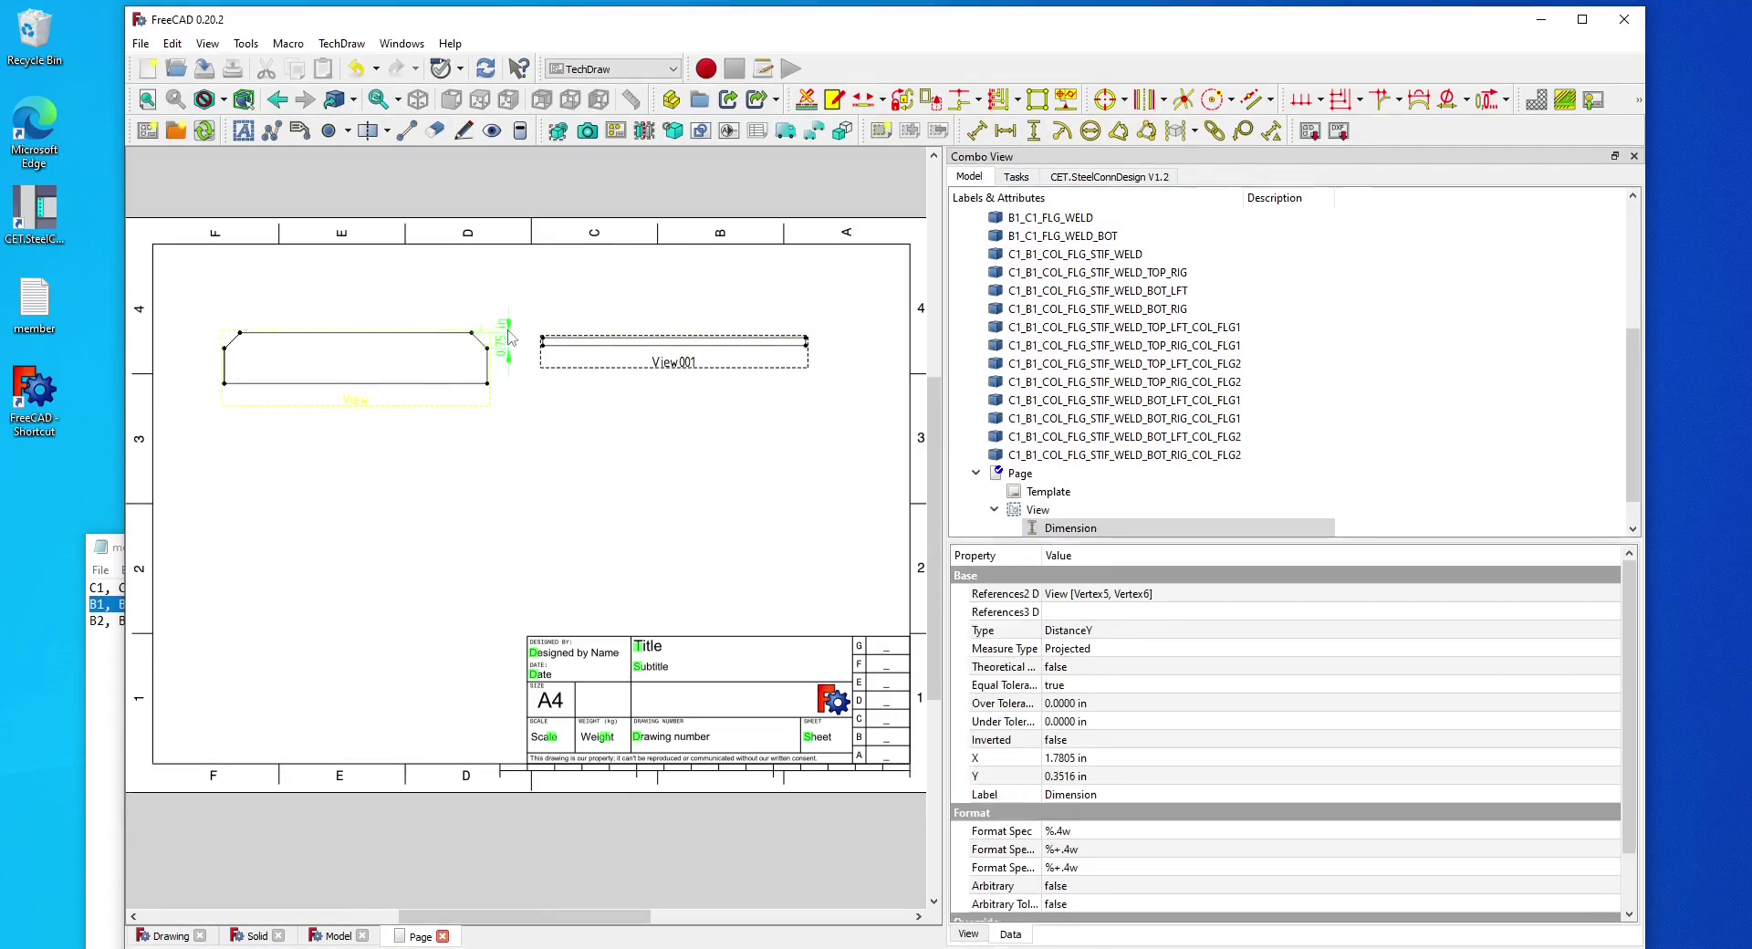
left_click(567, 313)
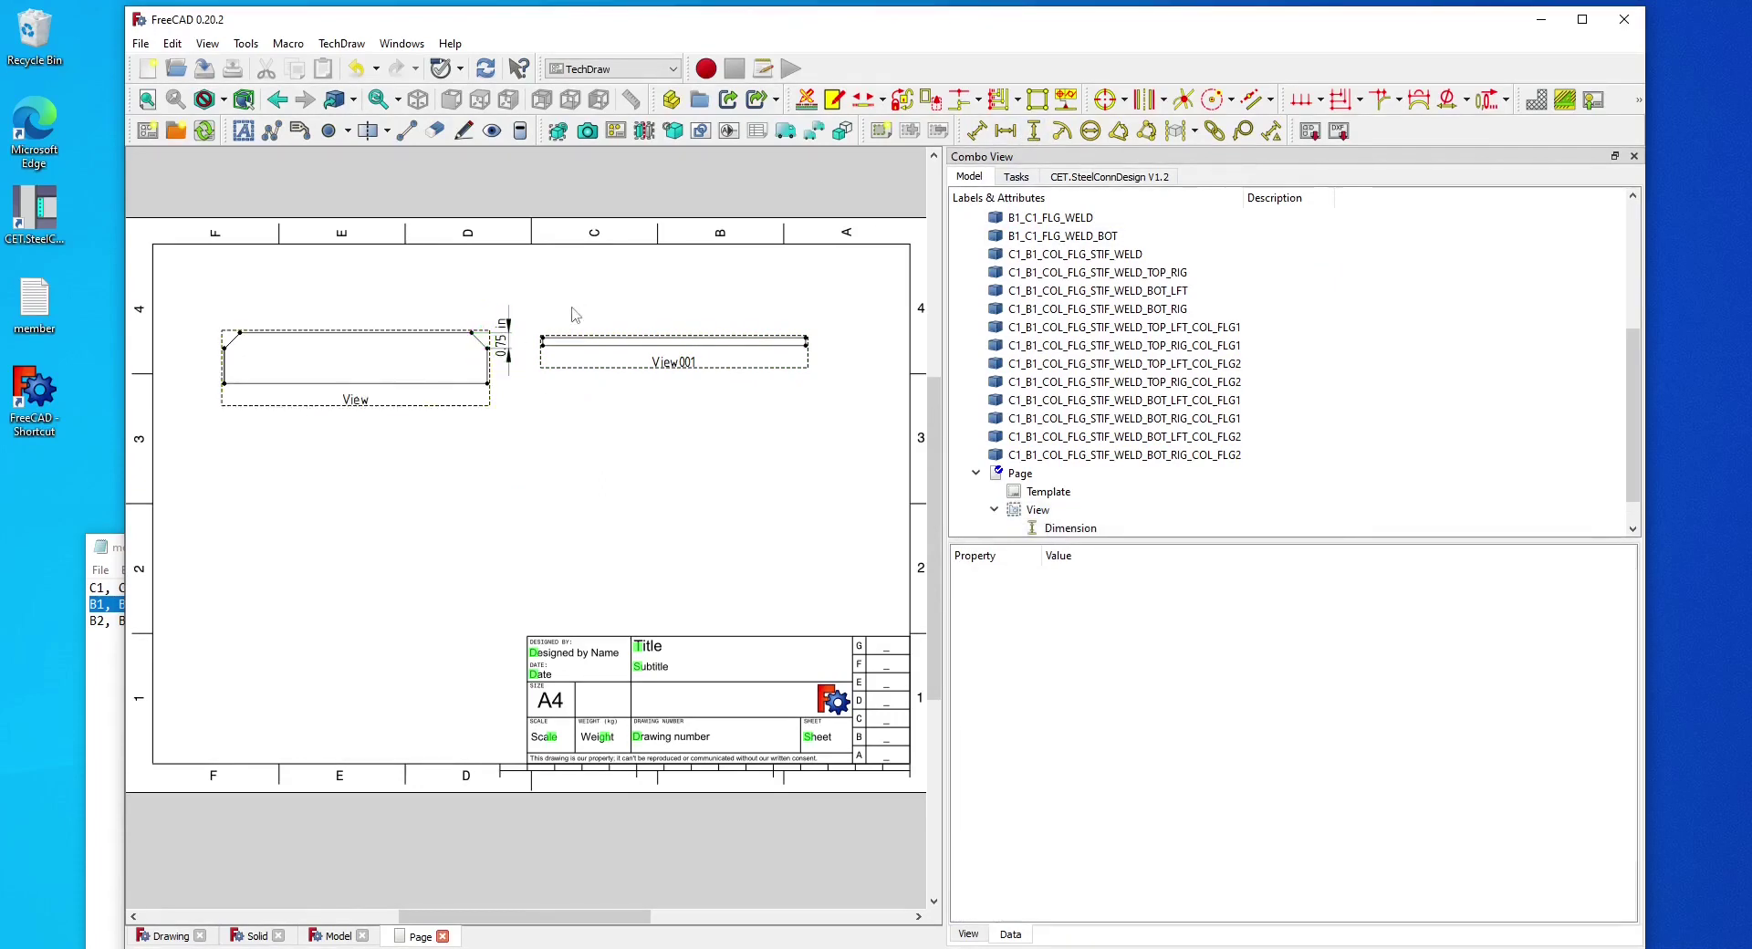
Step: Add a vertical dimension for the stiffener's thickness in the front view and place it clear of the plate's right end
left_click(807, 351)
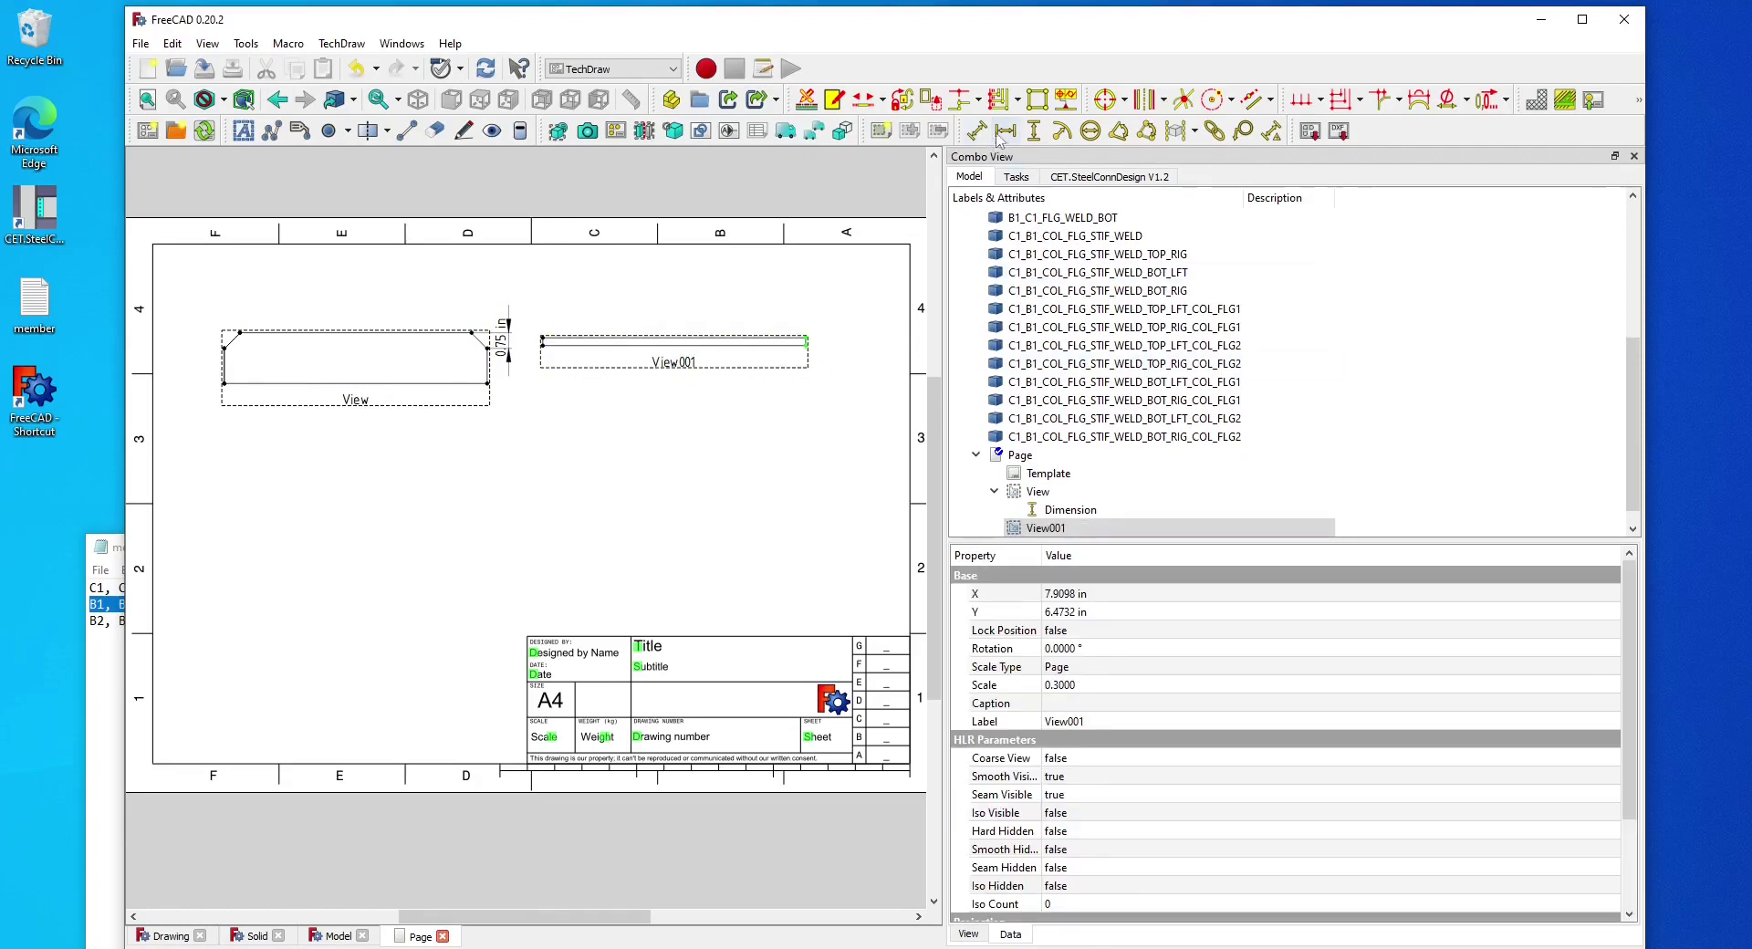
left_click(1031, 133)
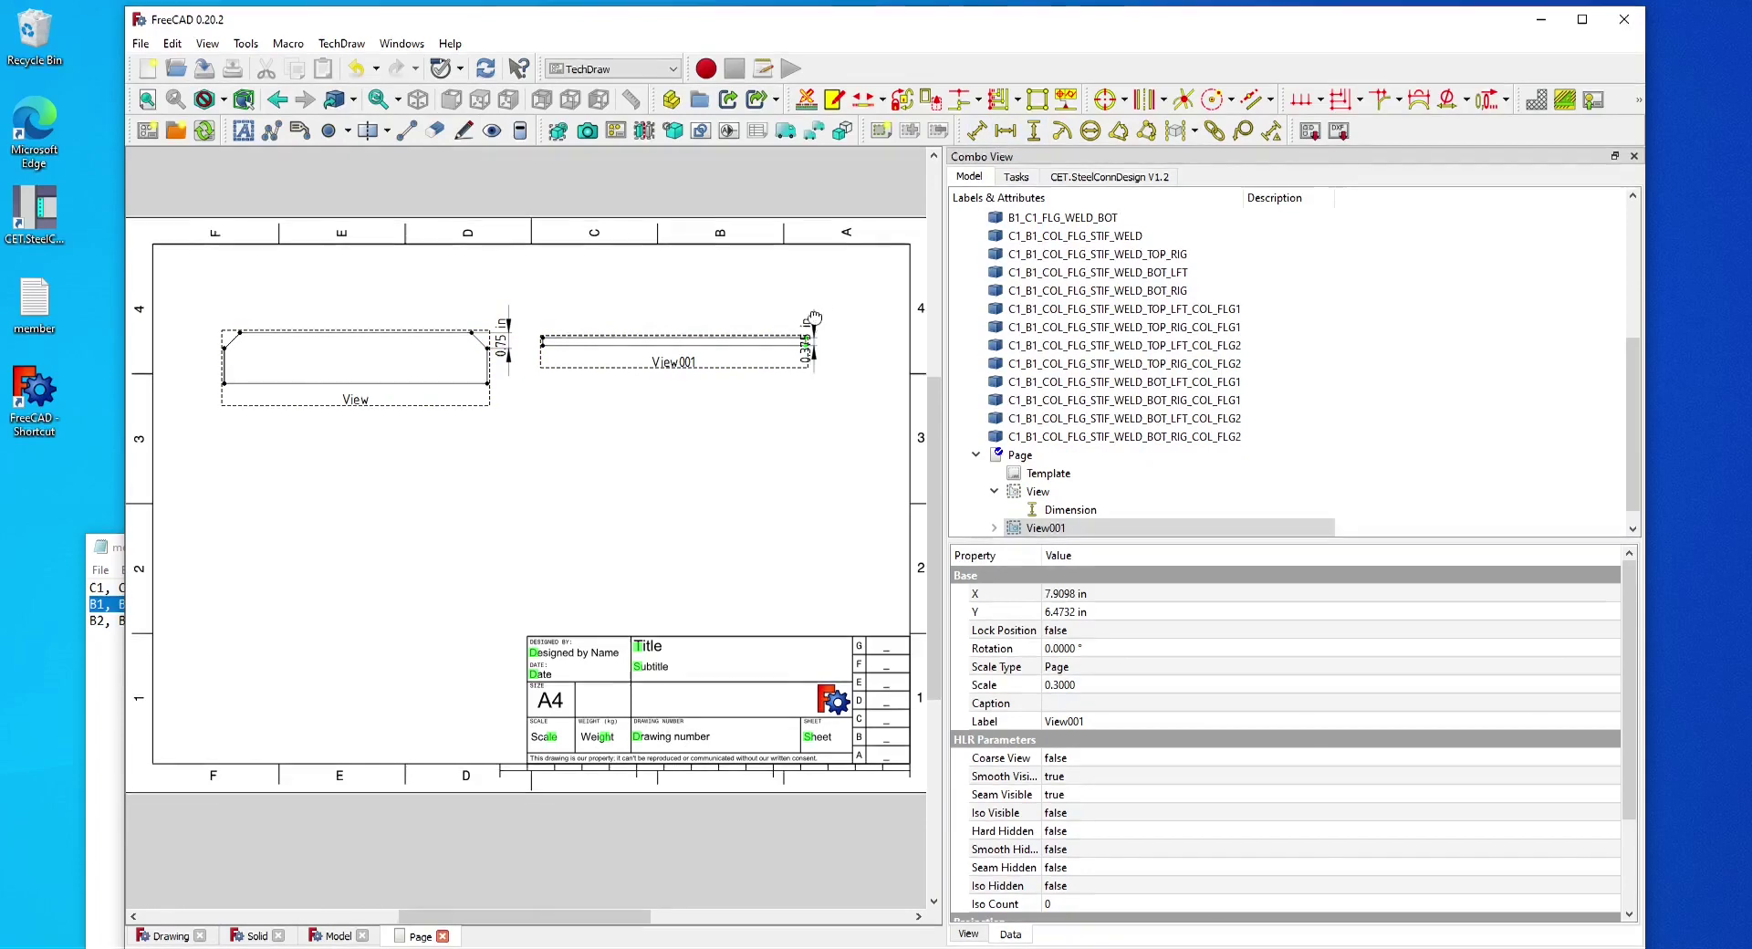
mouse_move(829, 338)
left_mouse_down()
mouse_move(852, 369)
mouse_move(854, 334)
left_mouse_up()
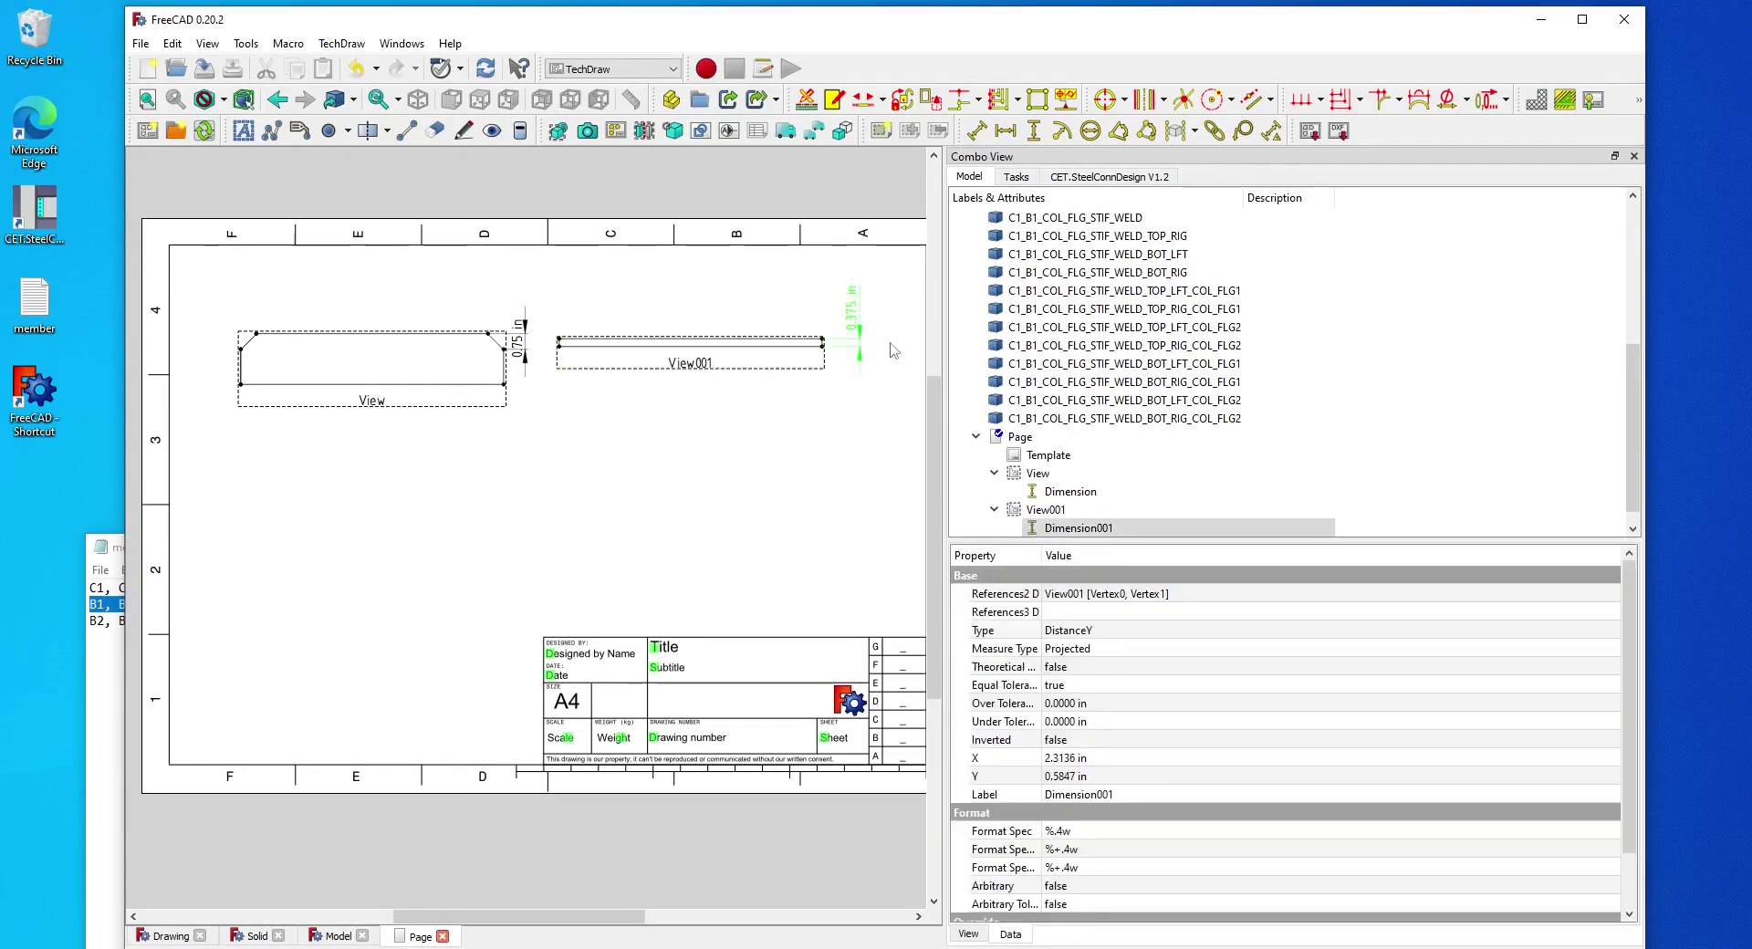
left_click(858, 490)
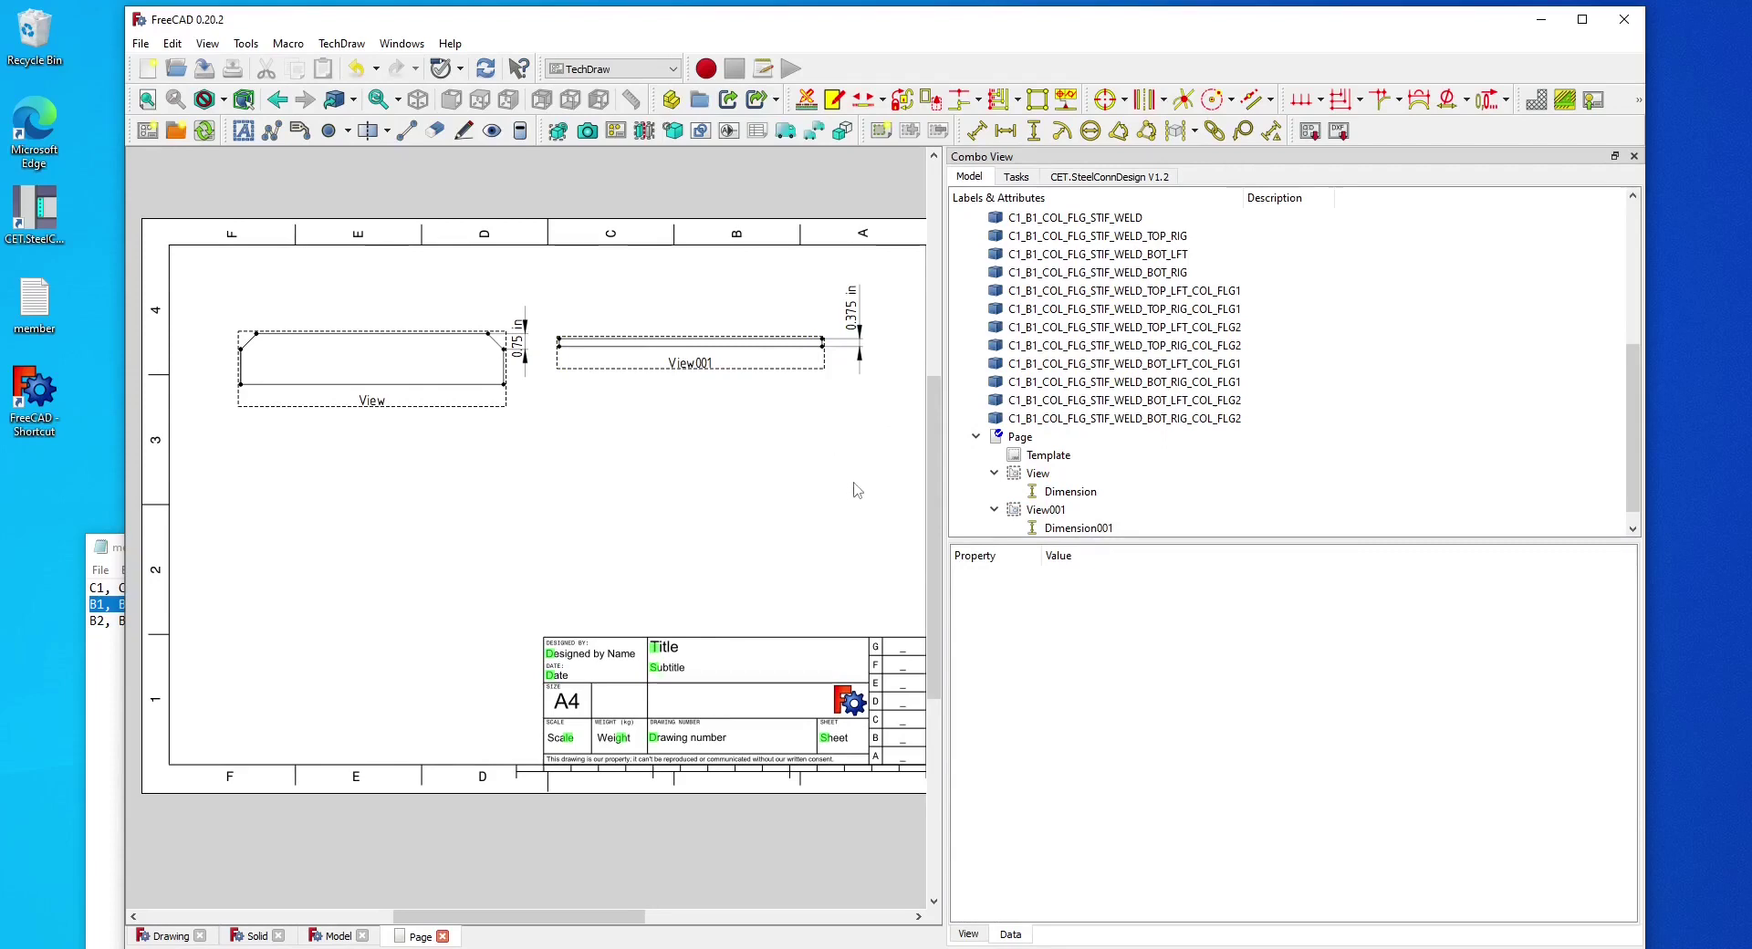
Step: Raise the clipped corner's dimension text above its arrows and review its tolerance, format and display settings without changing them
double_click(517, 344)
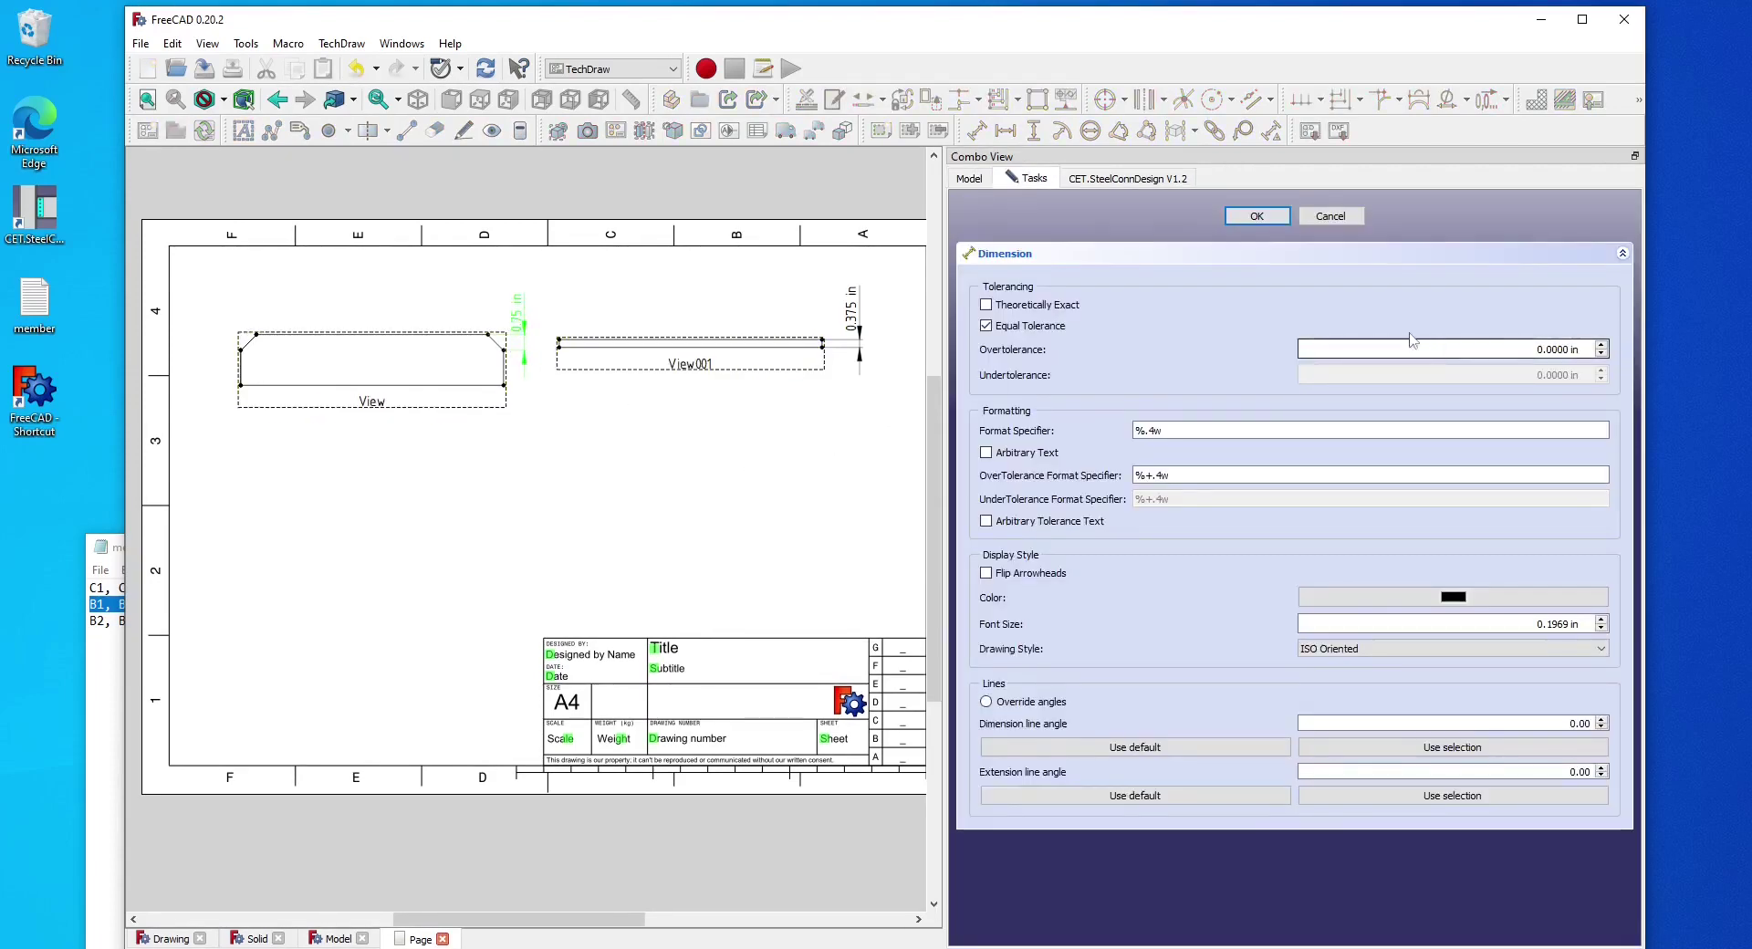
left_click(1331, 217)
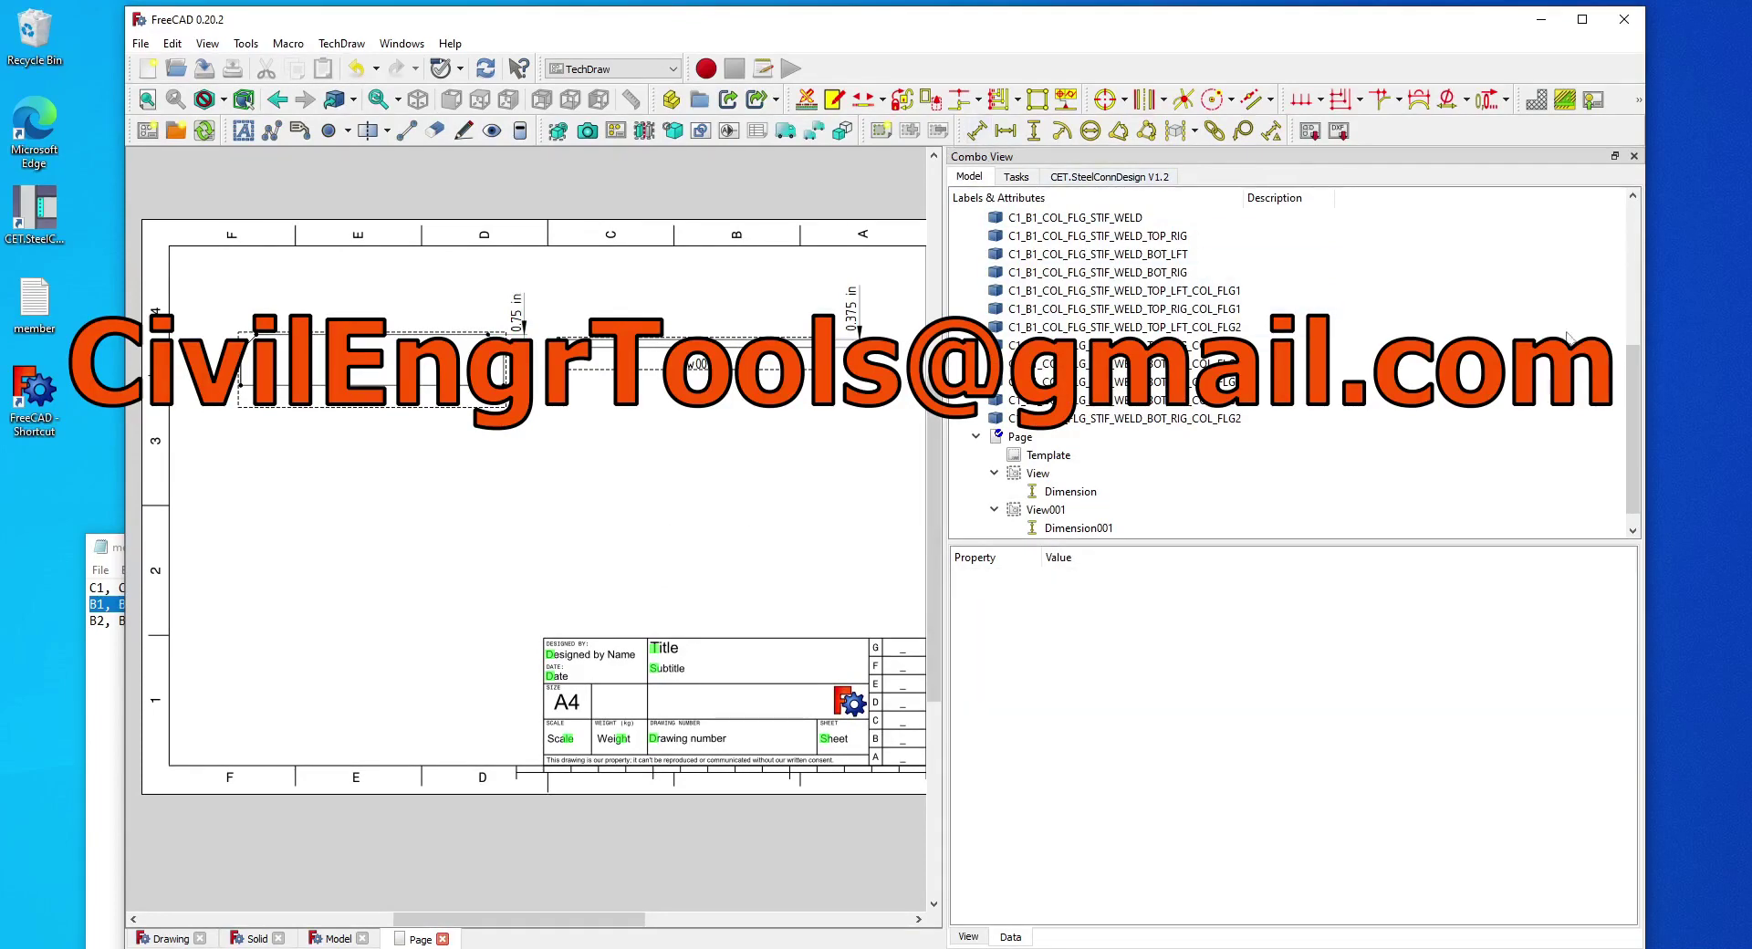
left_click(1703, 352)
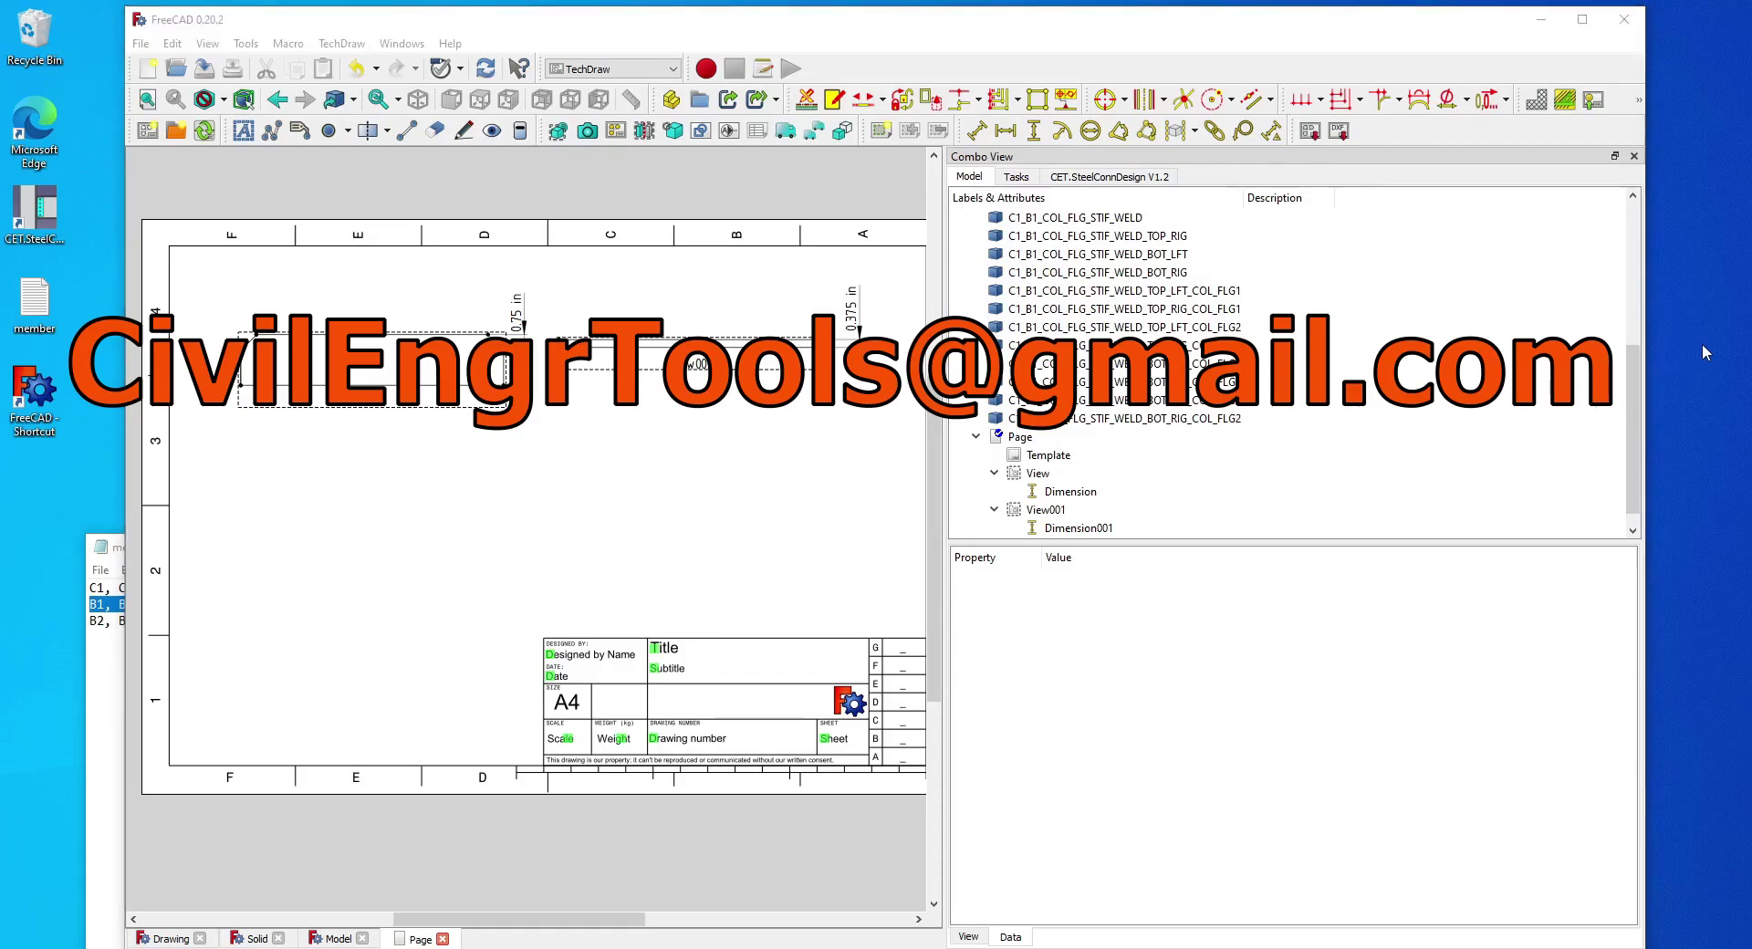